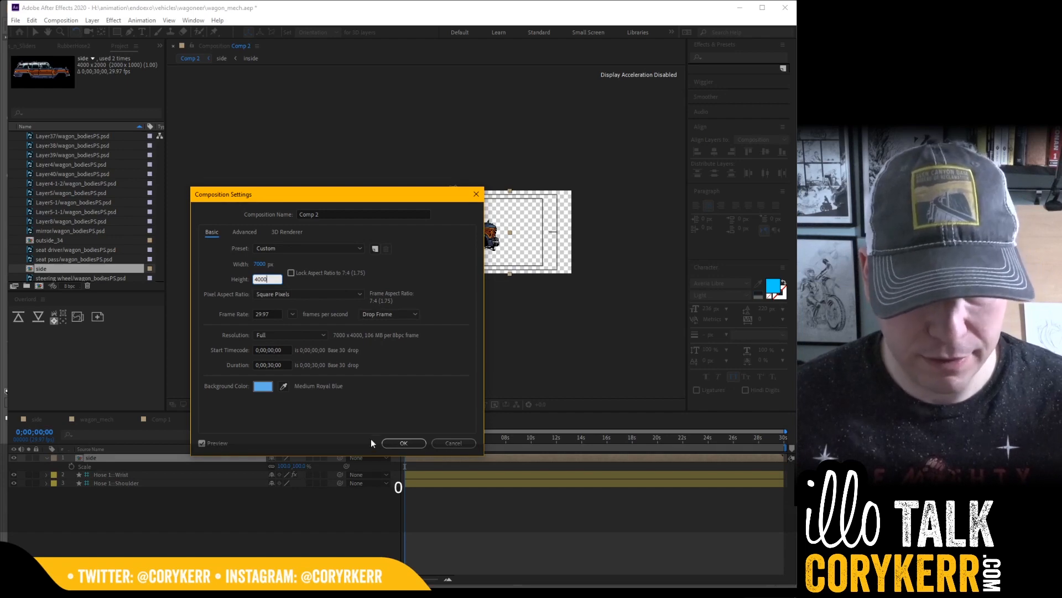
Step: Apply the 7000 x 4000 px composition size and fit the composition to the viewer, up to 100%
left_click(396, 441)
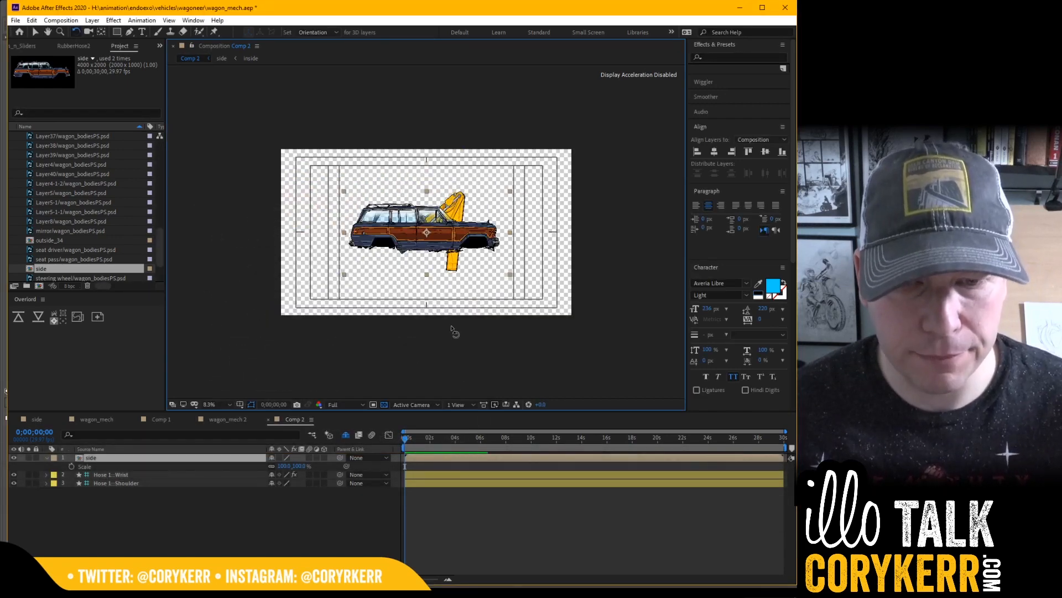
left_click(231, 403)
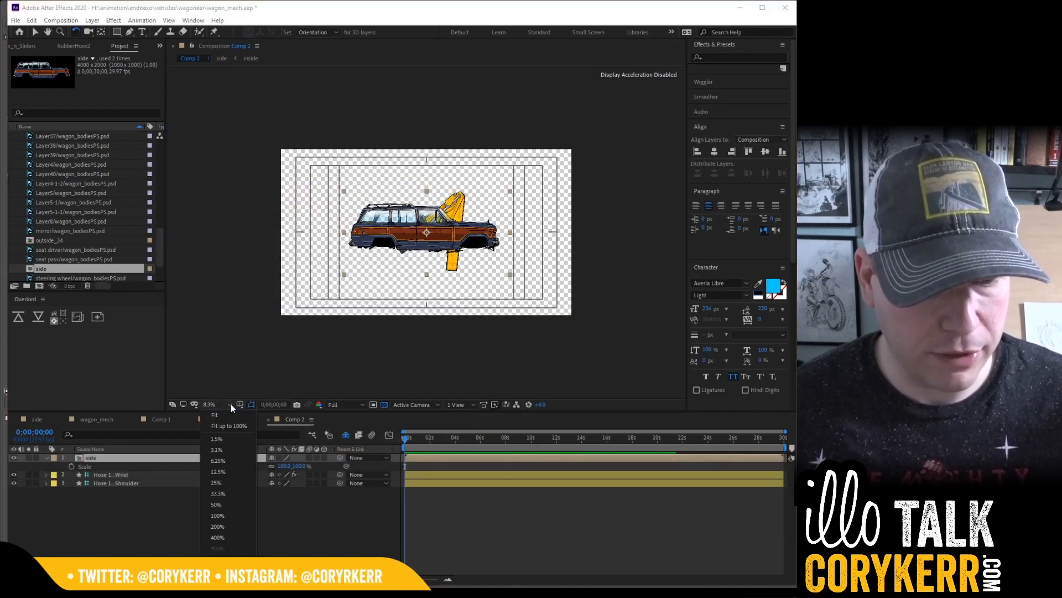
left_click(229, 426)
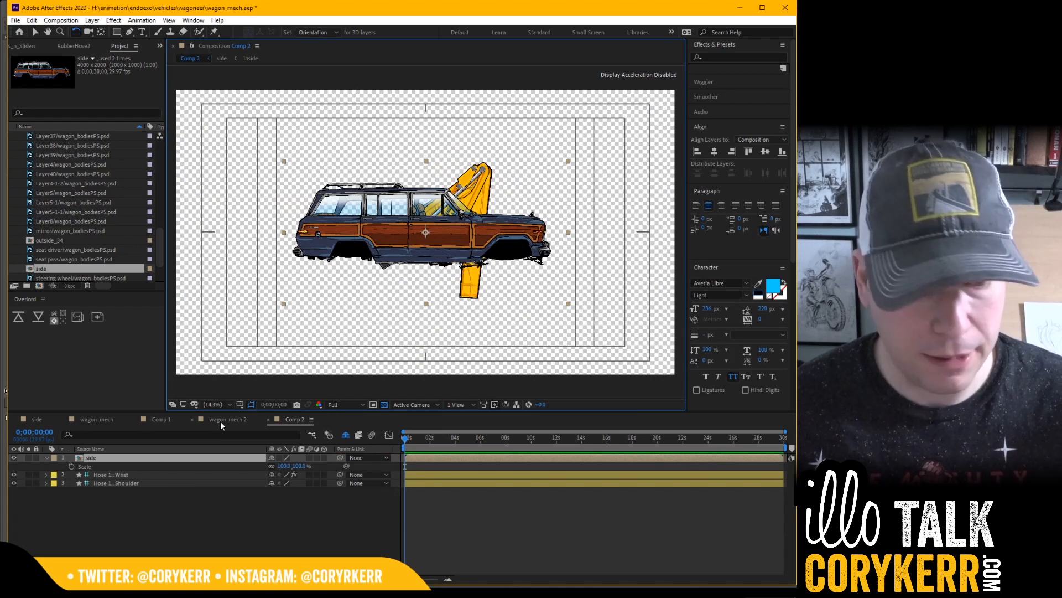
Step: Send the side layer to the bottom of the layer stack, behind the mechanical arm
left_click(145, 457)
key("ctrl+shift+bracketleft")
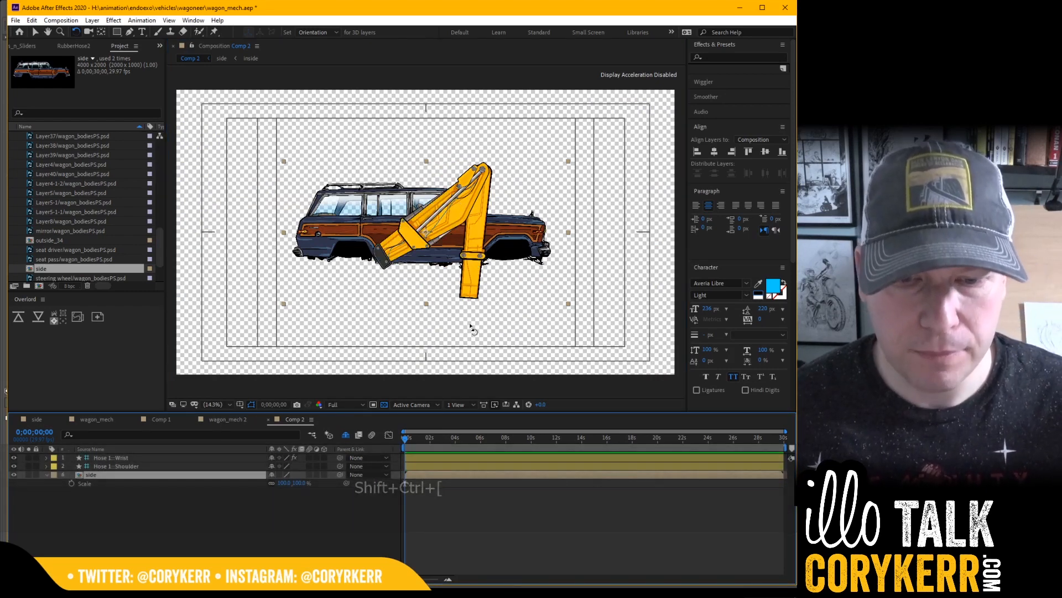
Step: Move the Hose 1::Wrist controller horizontally until the arm's end lies beyond the front of the wagon
key("v")
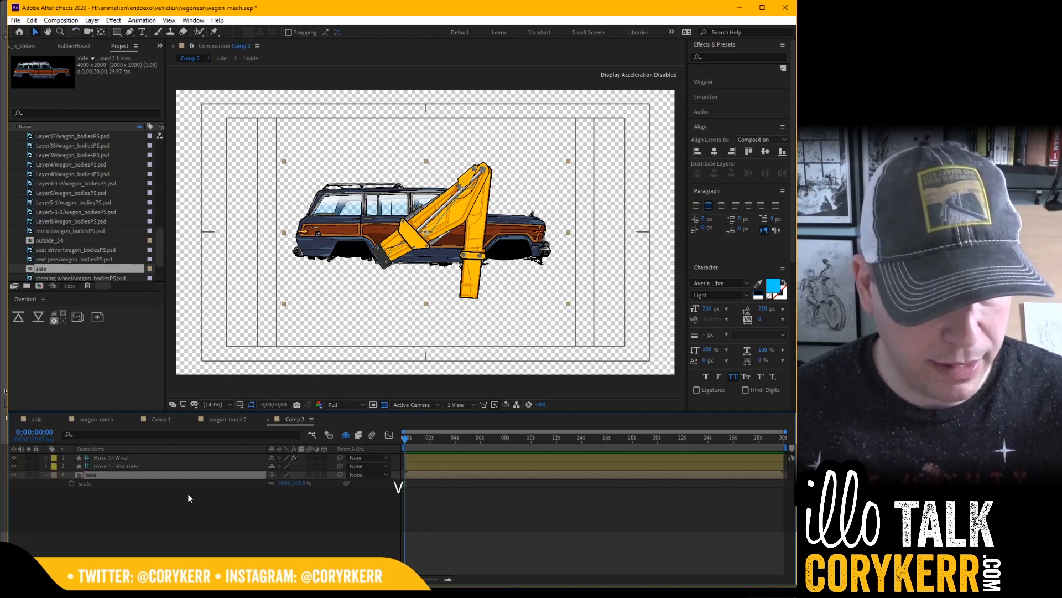
left_click(156, 457)
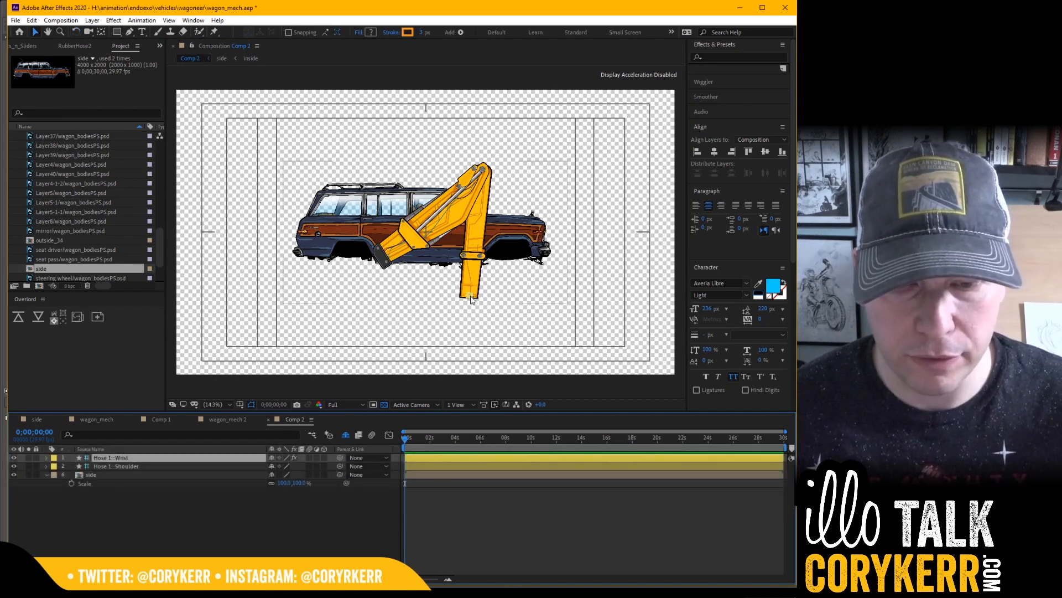
left_click_drag(471, 299, 612, 300)
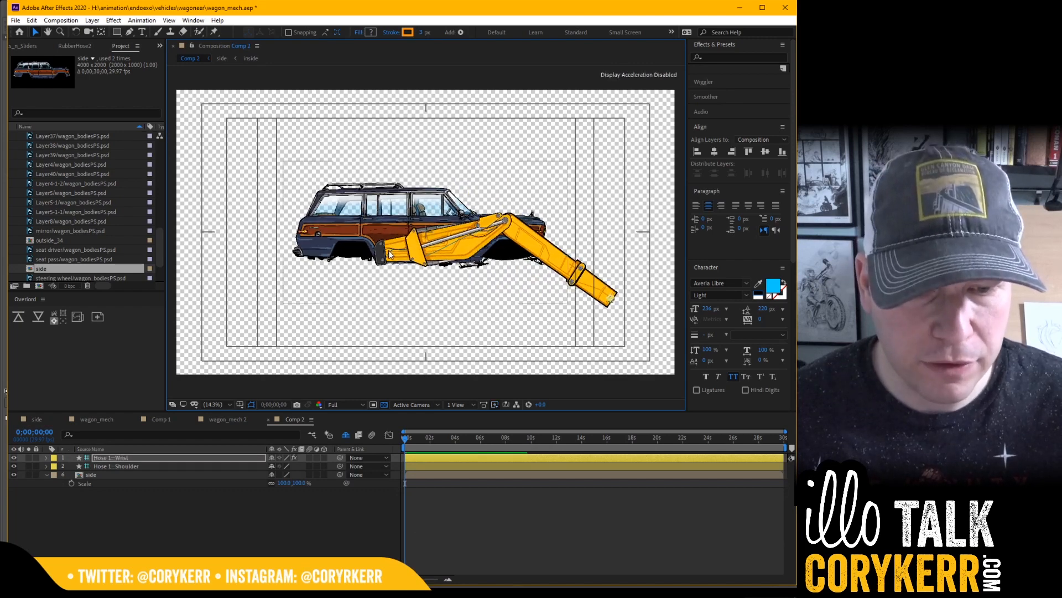
Step: Undo the accidental move of the wagon body and lock the side layer
left_click_drag(389, 250, 436, 246)
key("ctrl+z")
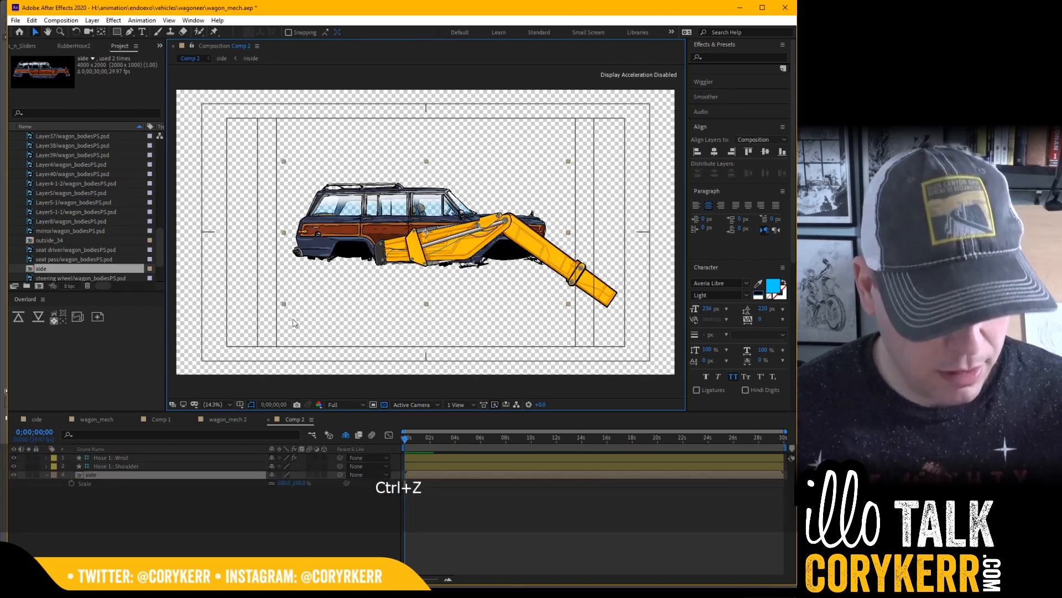
left_click(36, 474)
Step: Move the Hose 1::Shoulder controller to the wagon's front wheel well and shift the Wrist controller slightly farther forward
left_click(131, 466)
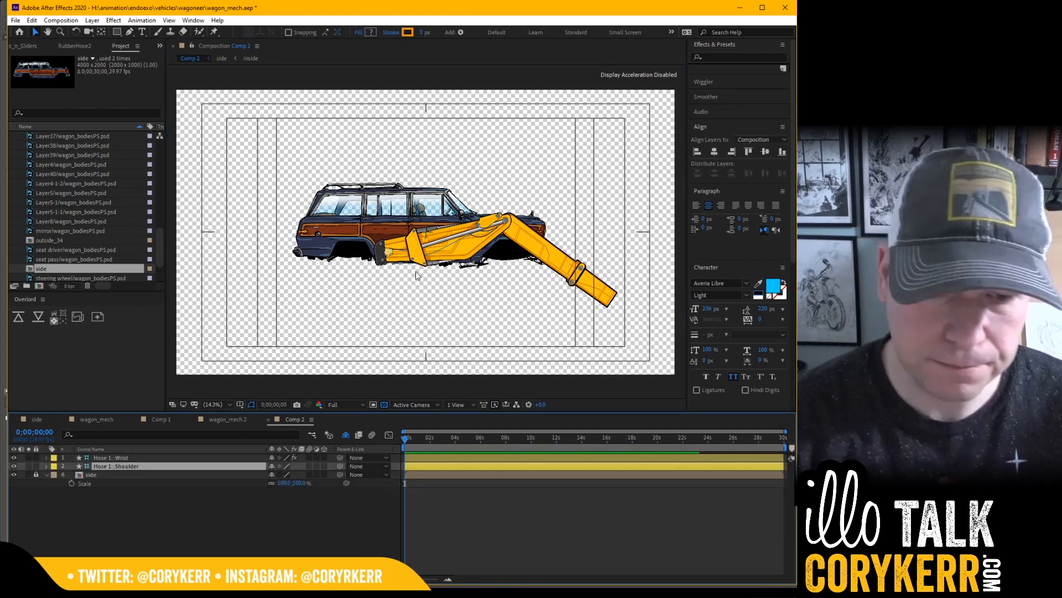
left_click(404, 255)
left_click_drag(404, 255, 515, 252)
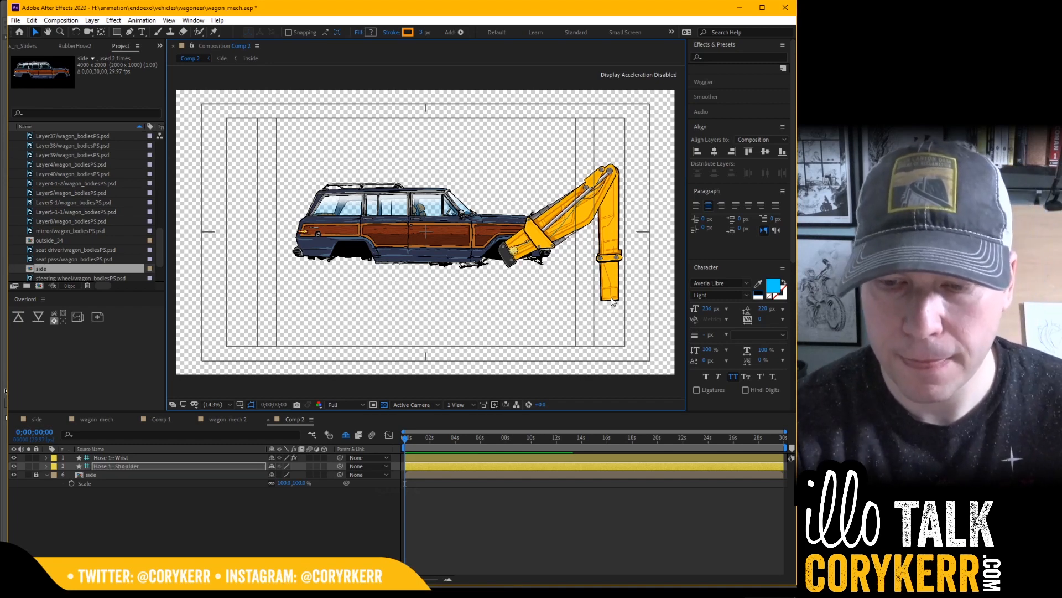
left_click_drag(612, 301, 627, 303)
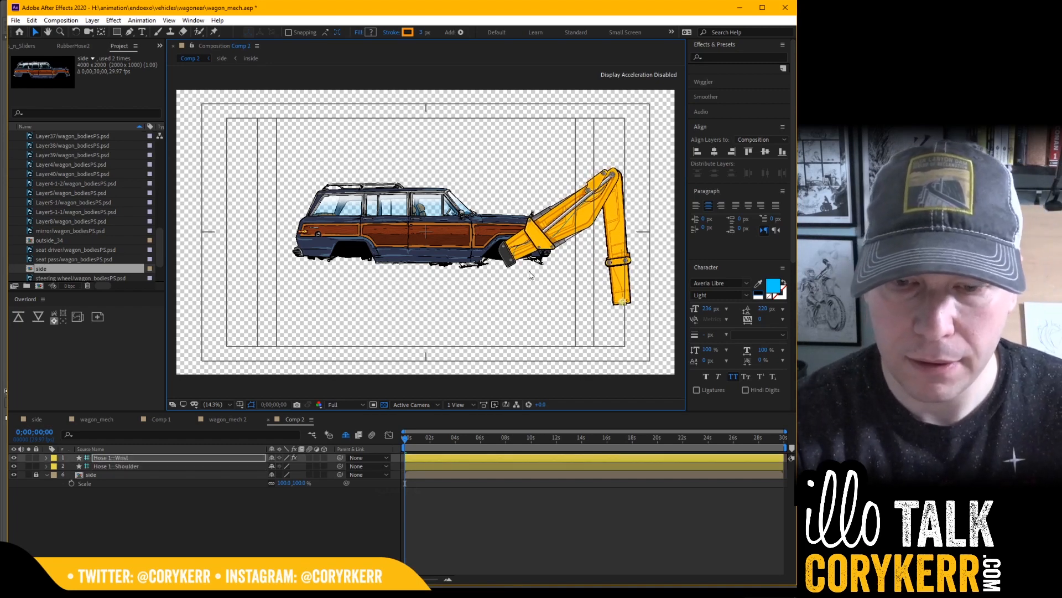
Step: Parent the Hose 1::Shoulder layer to the side layer
left_click(514, 253)
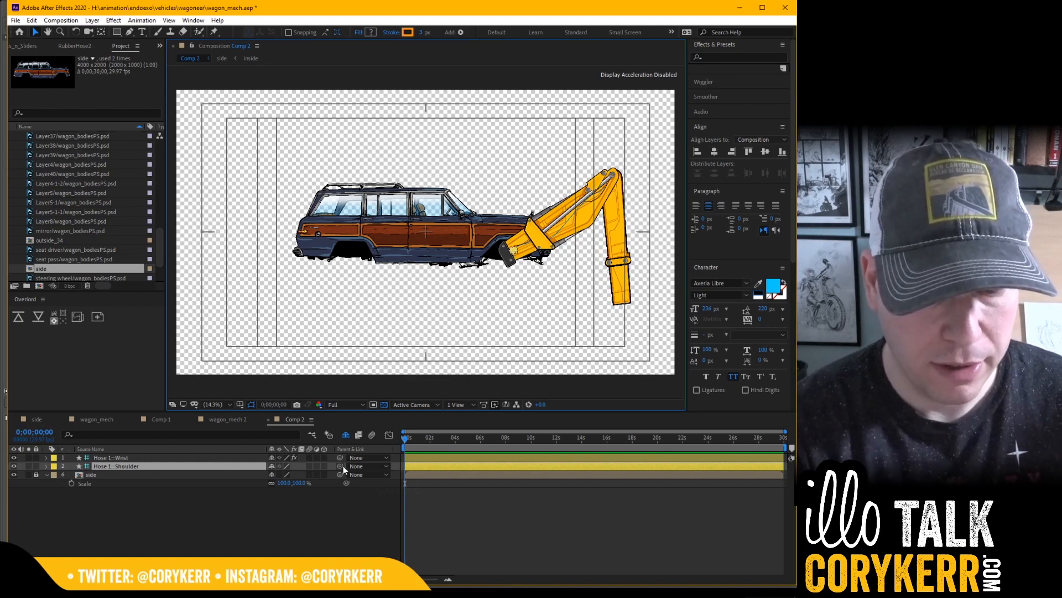
left_click_drag(341, 464, 235, 474)
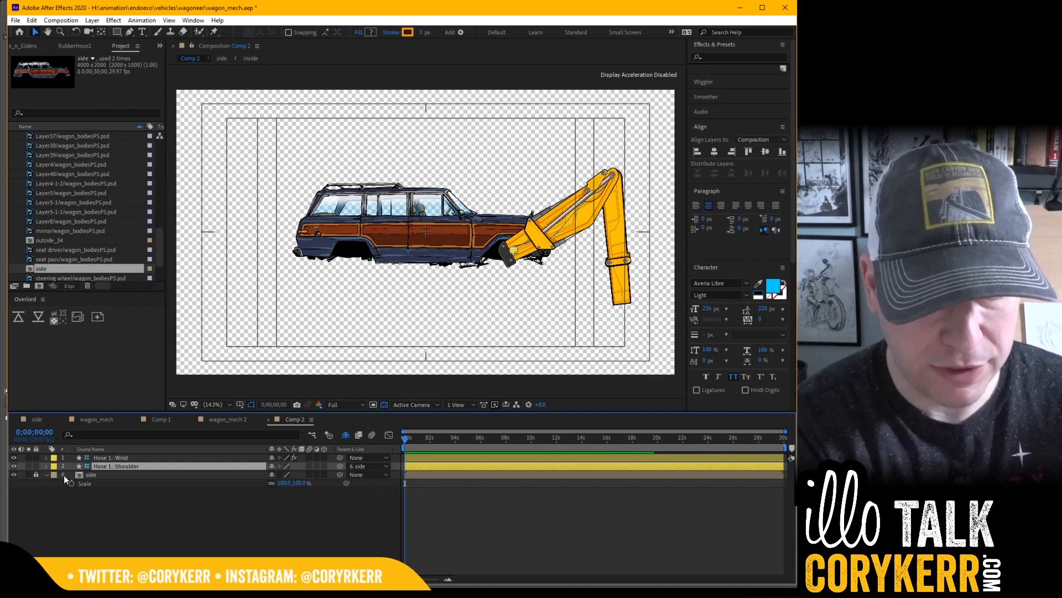
Step: Show the hidden shy layers and unlock the side layer, leaving it selected
left_click(346, 435)
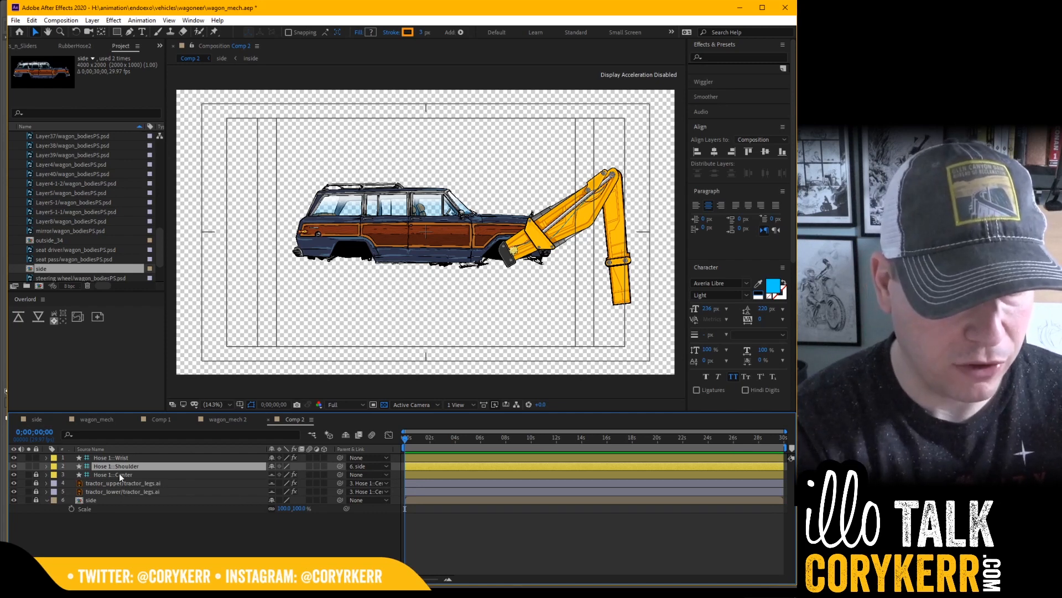
left_click(122, 503)
left_click(36, 499)
left_click(108, 501)
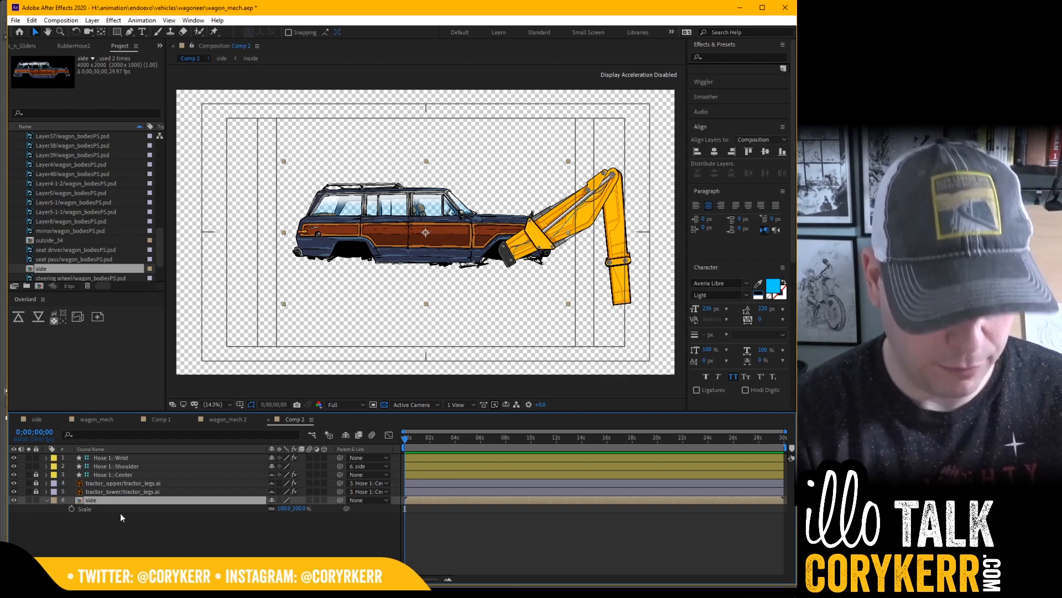
Step: Reveal the side layer's Rotation property and move the wagon body slightly down and forward, returning to After Effects
key("r")
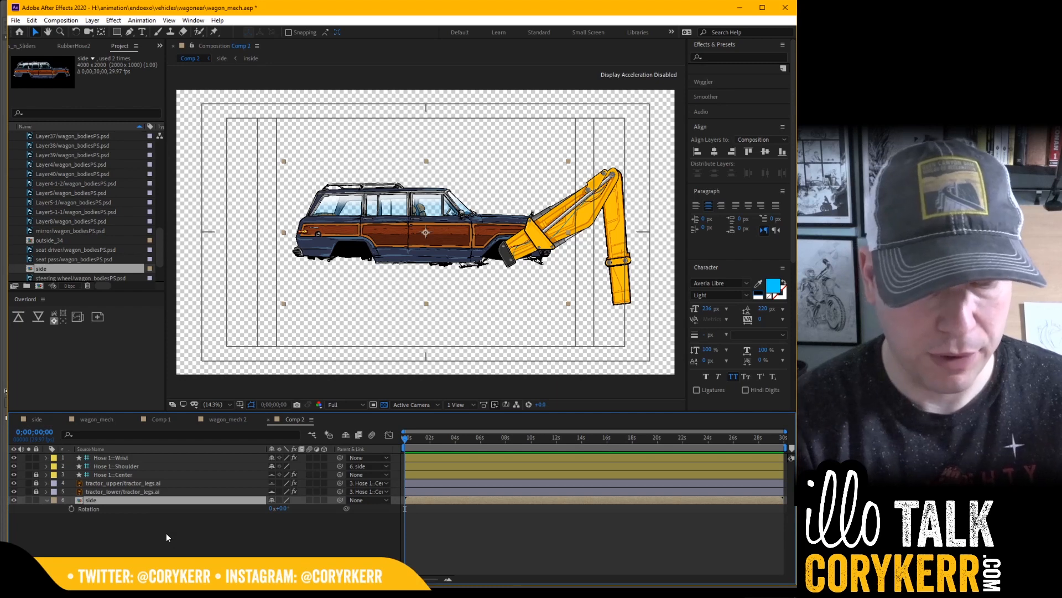
mouse_move(465, 254)
left_mouse_down()
mouse_move(498, 277)
mouse_move(517, 275)
mouse_move(421, 269)
mouse_move(470, 257)
left_mouse_up()
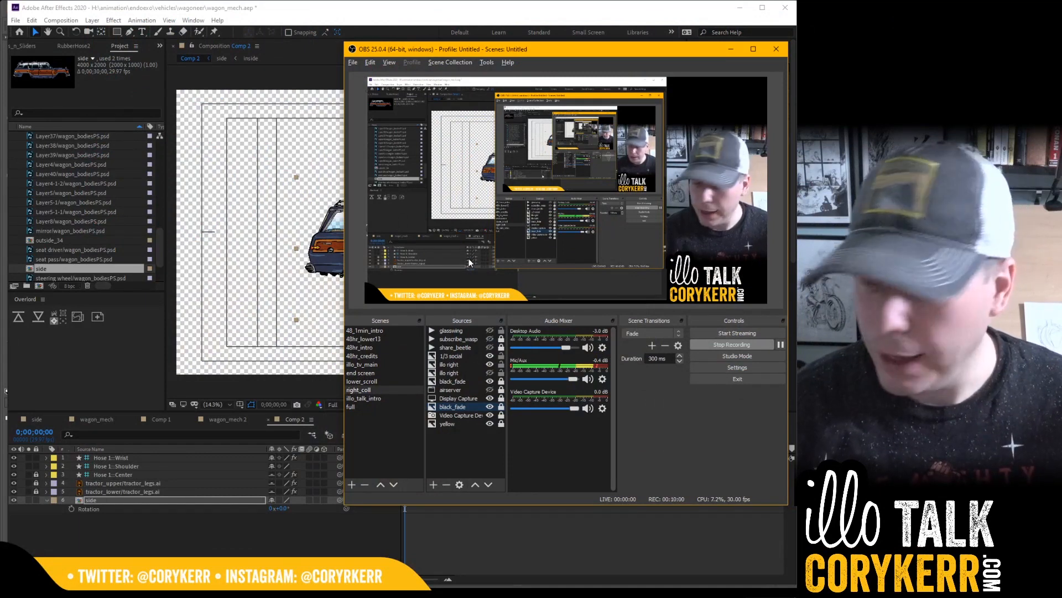
key("alt+Tab")
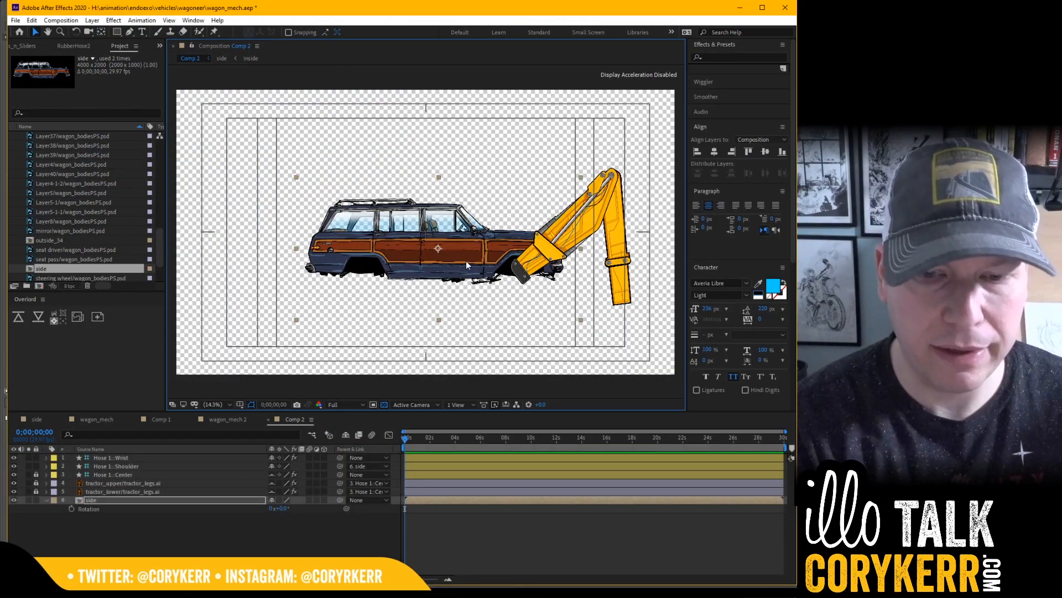
Step: Rotate the wagon body freehand to about -1.9° with the Rotation tool
key("w")
left_click_drag(486, 259, 521, 272)
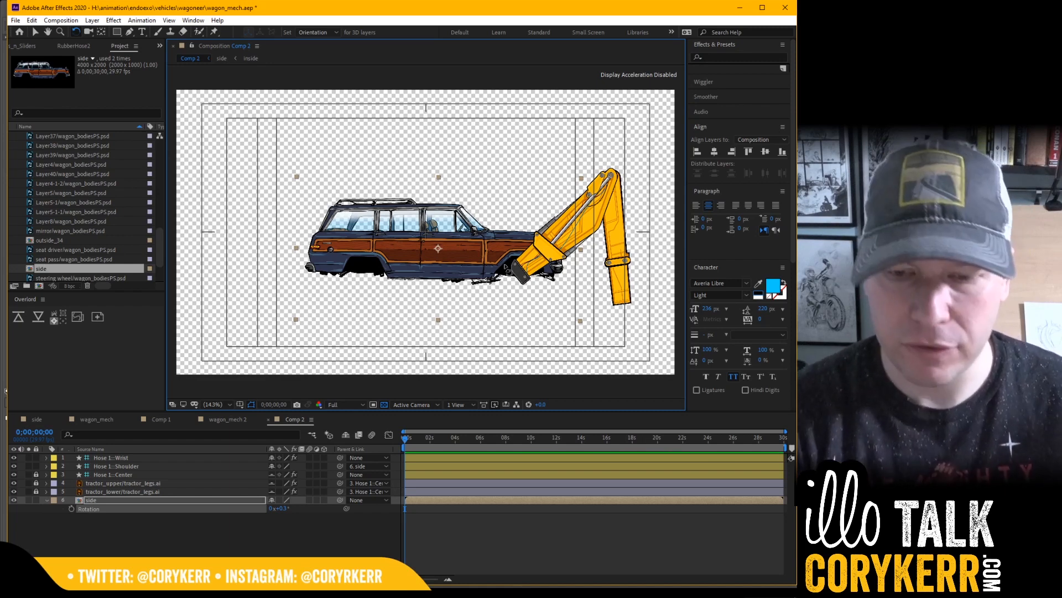
left_click_drag(500, 266, 522, 299)
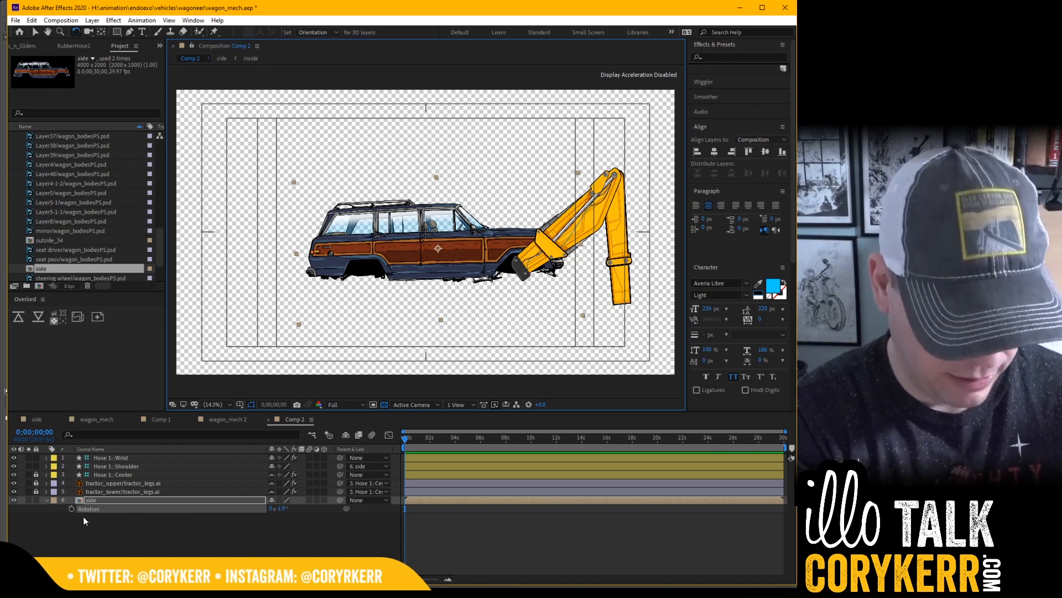
Step: Add the expression wiggle(3,10) to the side layer's Rotation
key("alt")
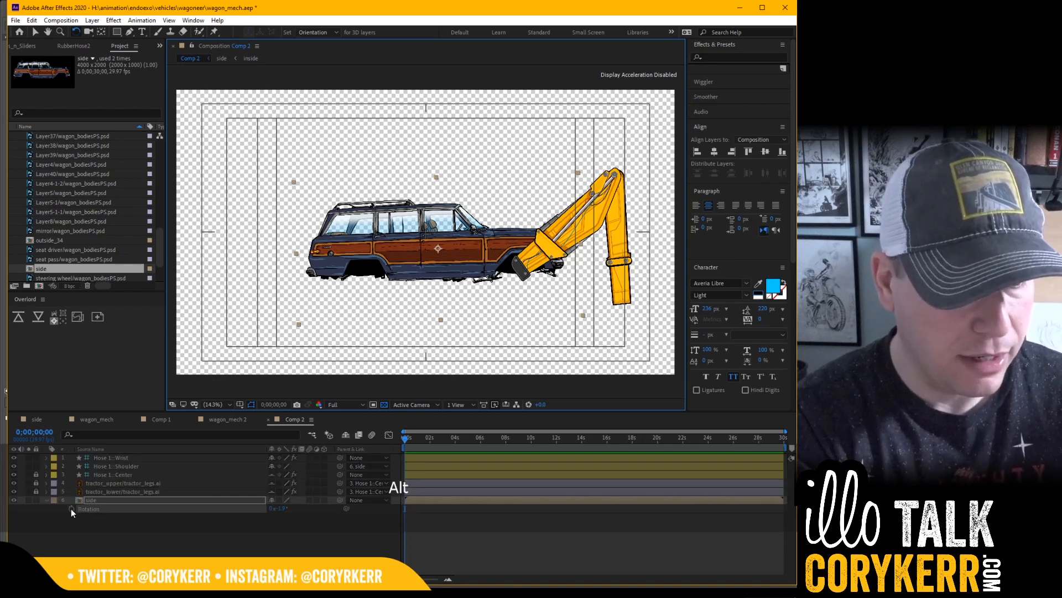
left_click(72, 509, "alt")
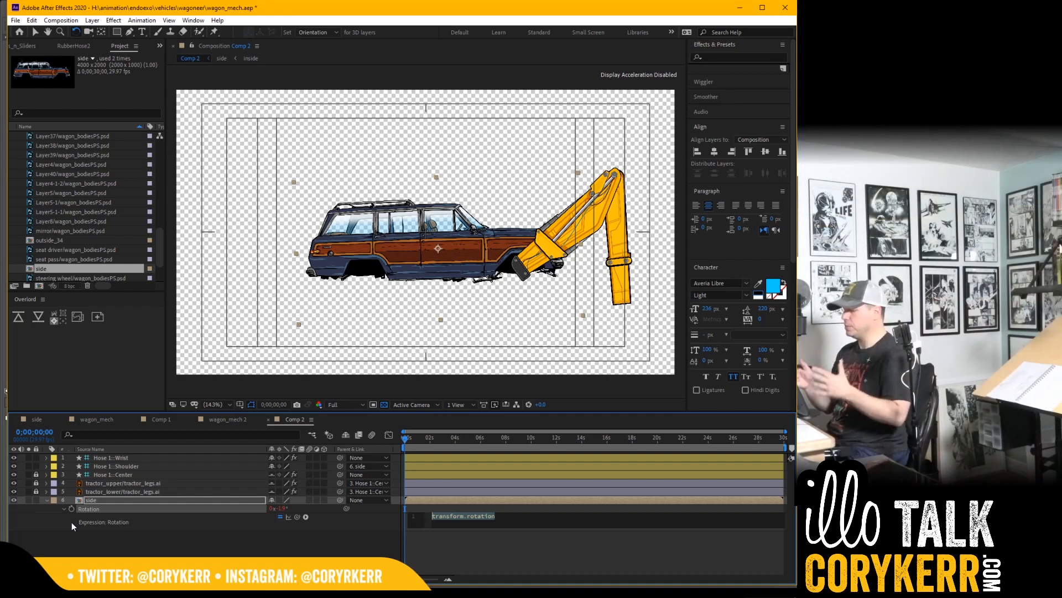
type("w")
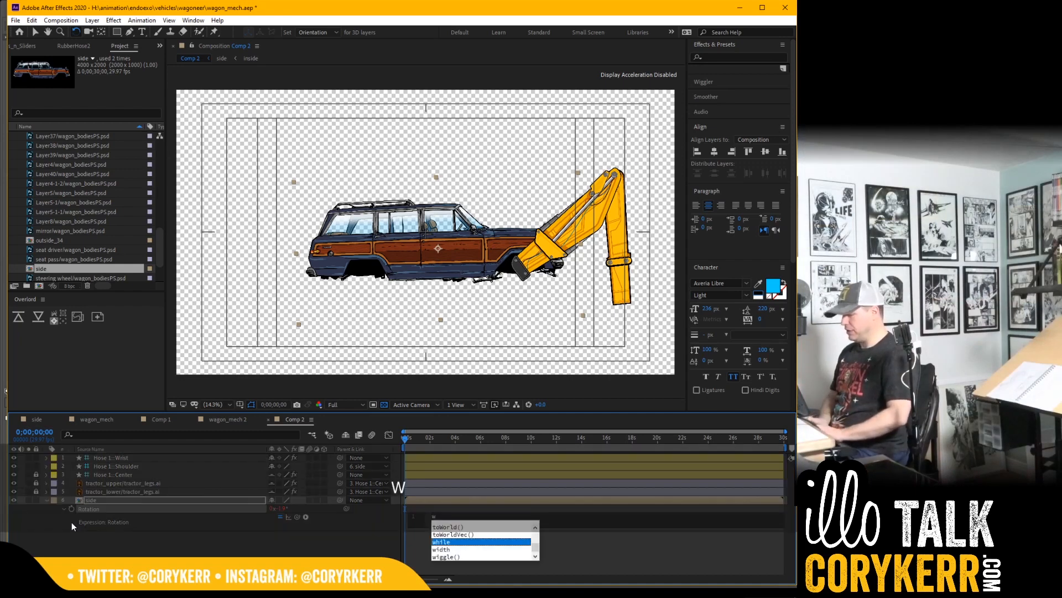
type("igg")
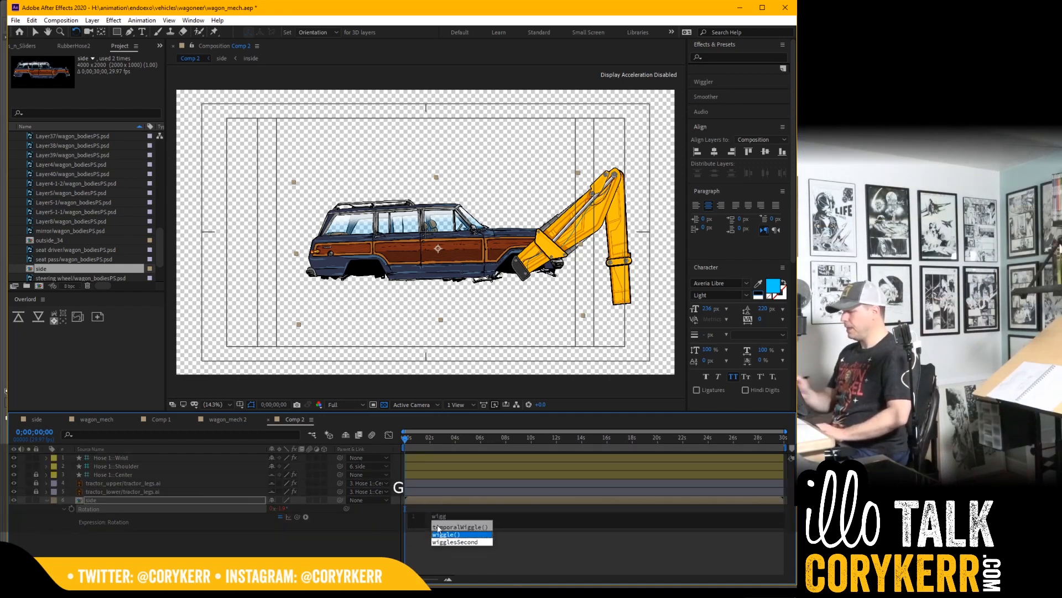
key("Return")
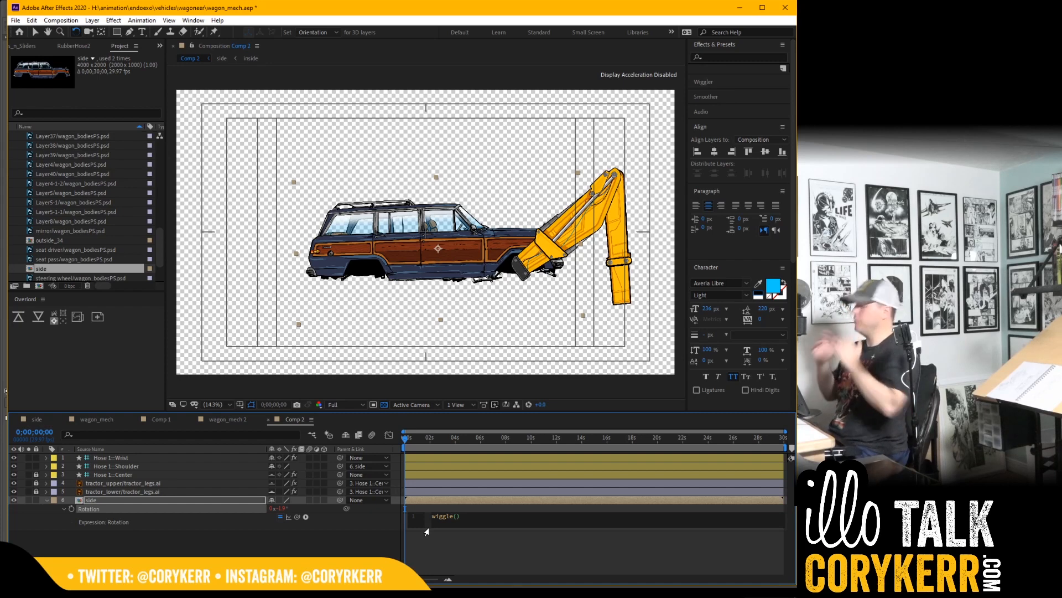
type("3")
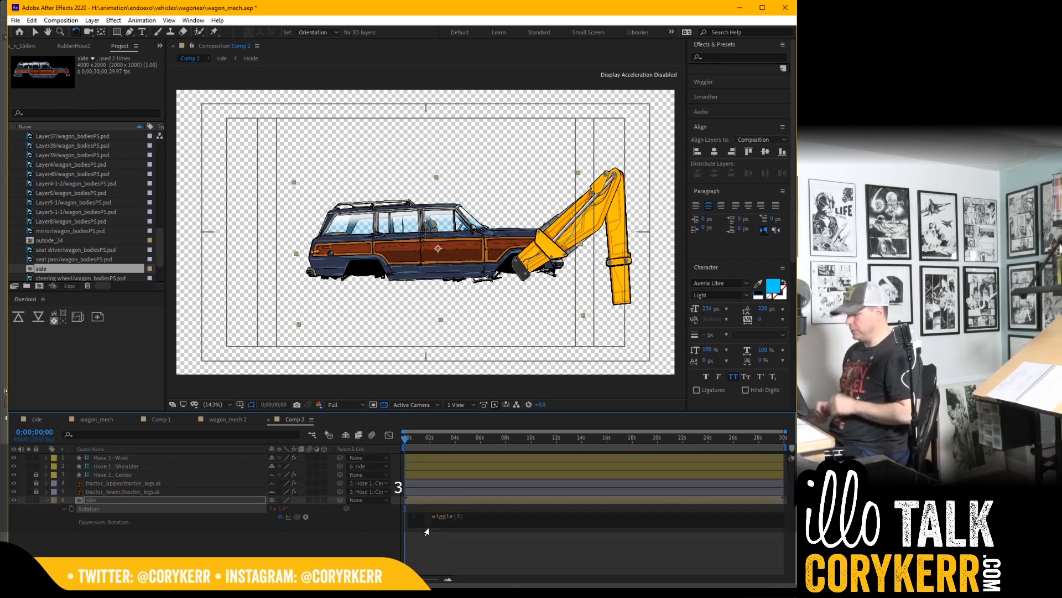
type(",")
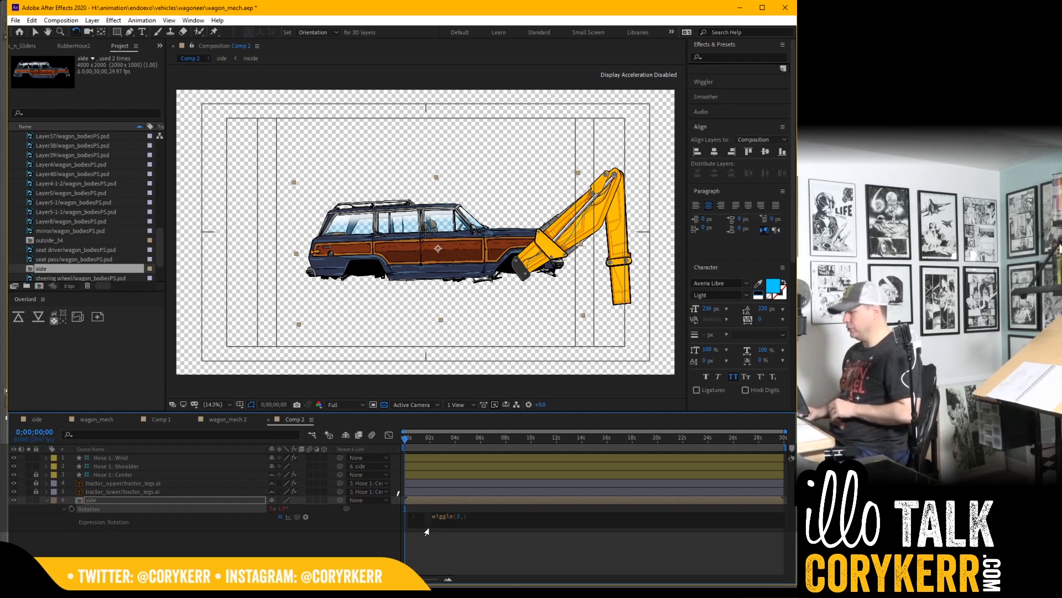
type("10")
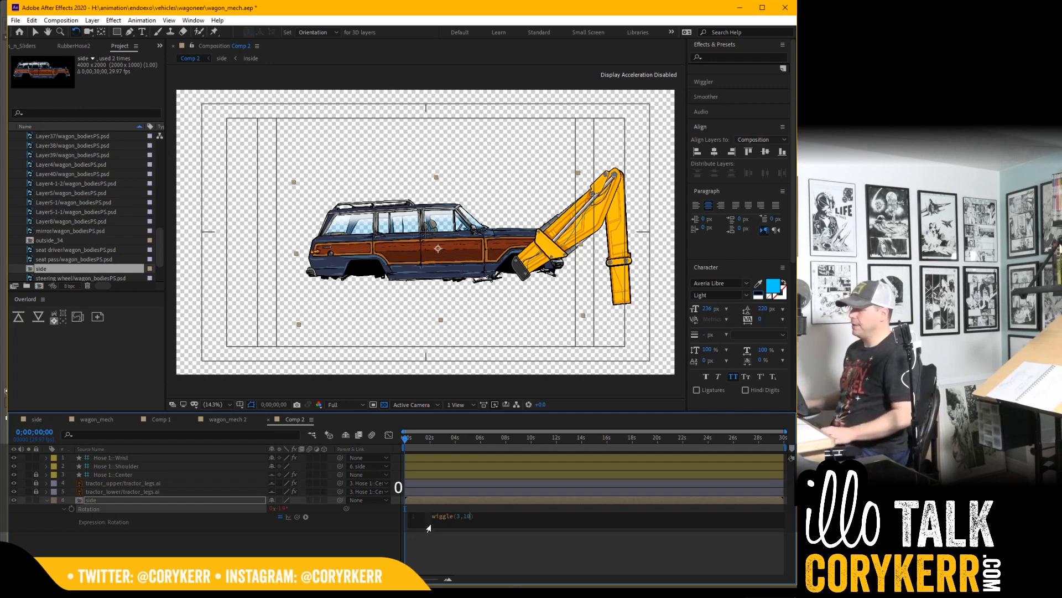
left_click(434, 506)
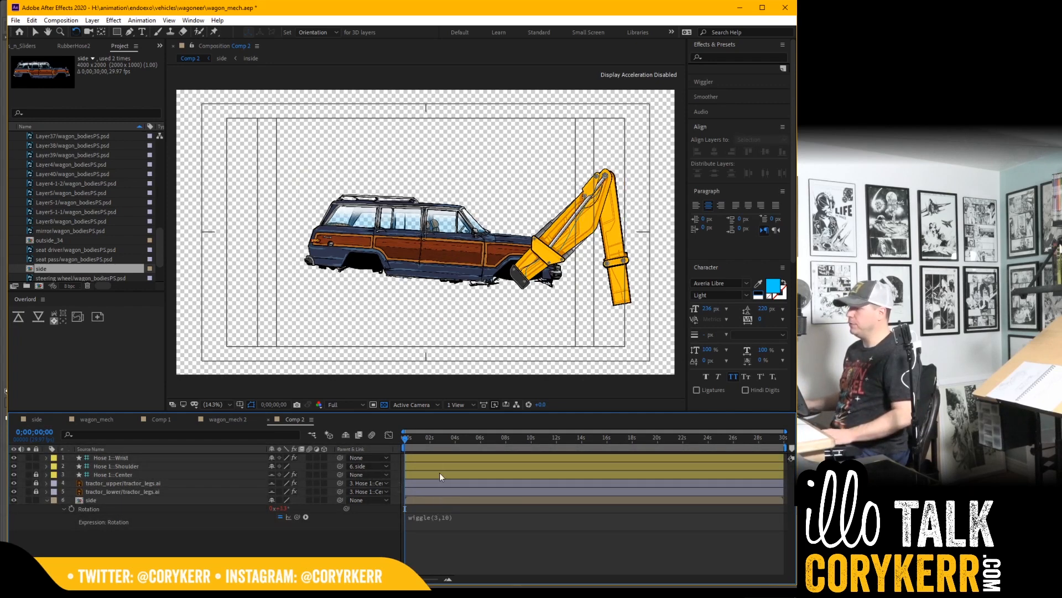
Step: Preview the wagon's wiggling rotation from the start of the composition and stop playback after a few seconds
left_click_drag(431, 437, 384, 450)
key("space")
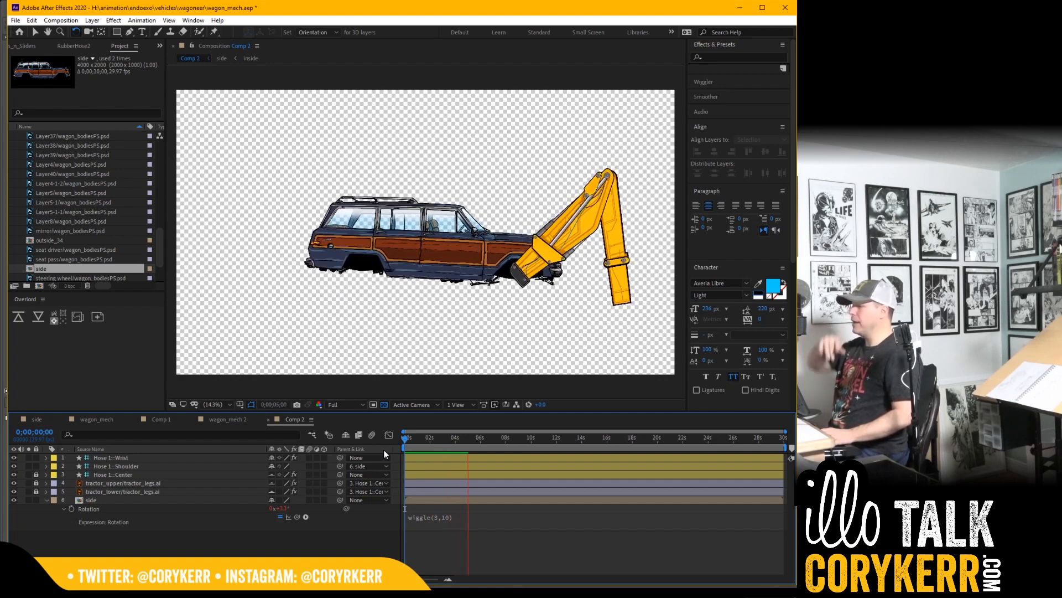
key("space")
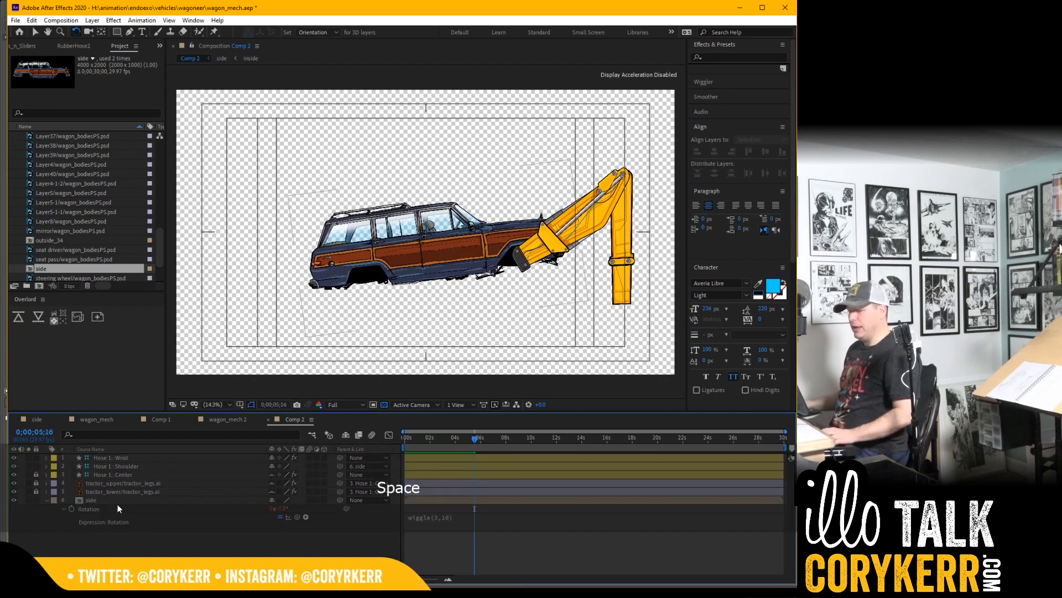
Step: Reveal the side layer's Position and separate its dimensions into X Position and Y Position
left_click(119, 500)
key("p")
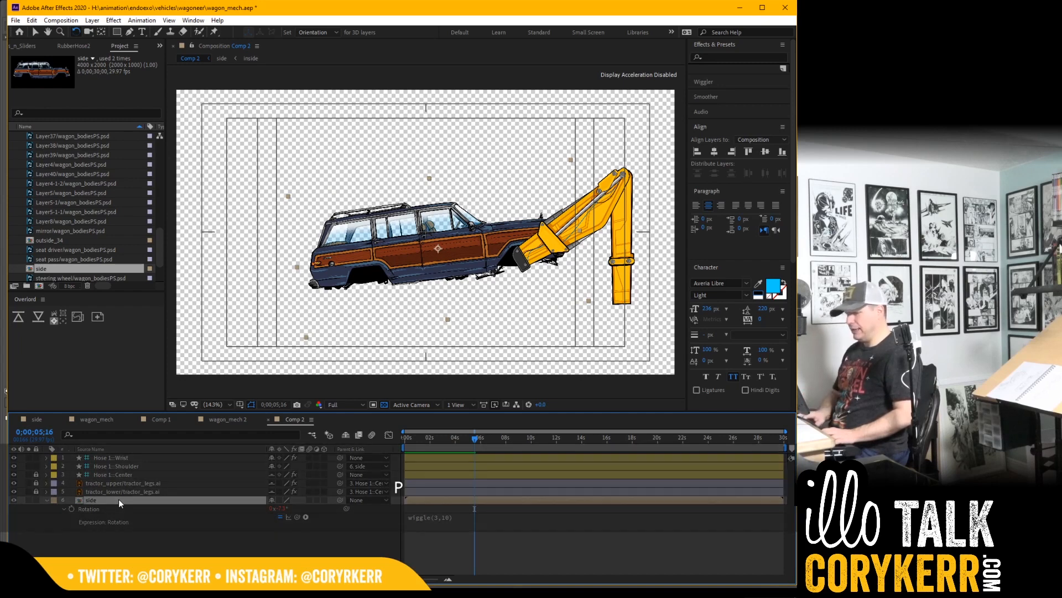
right_click(115, 509)
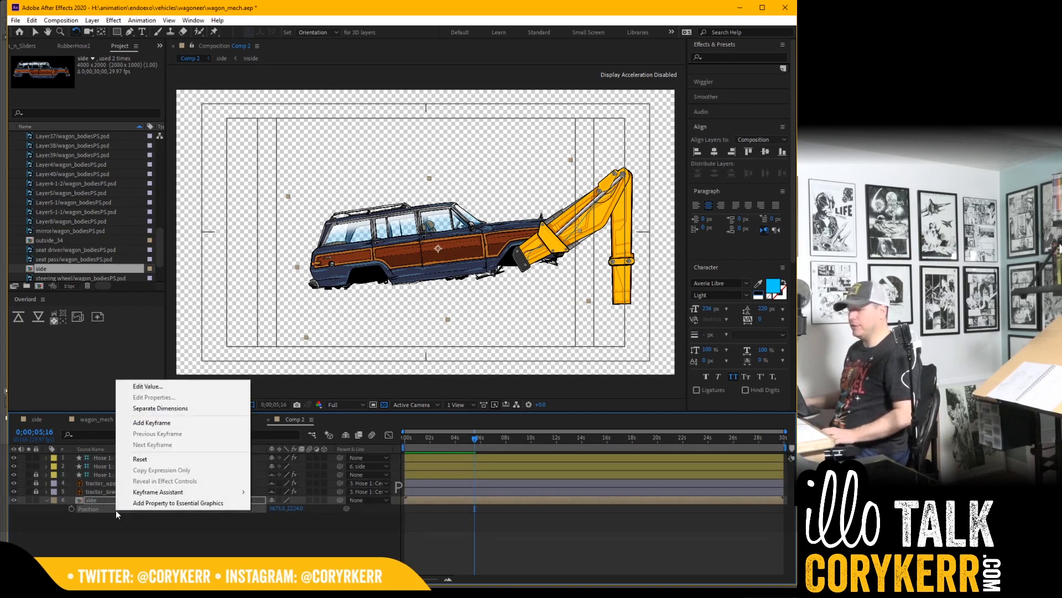
left_click(187, 408)
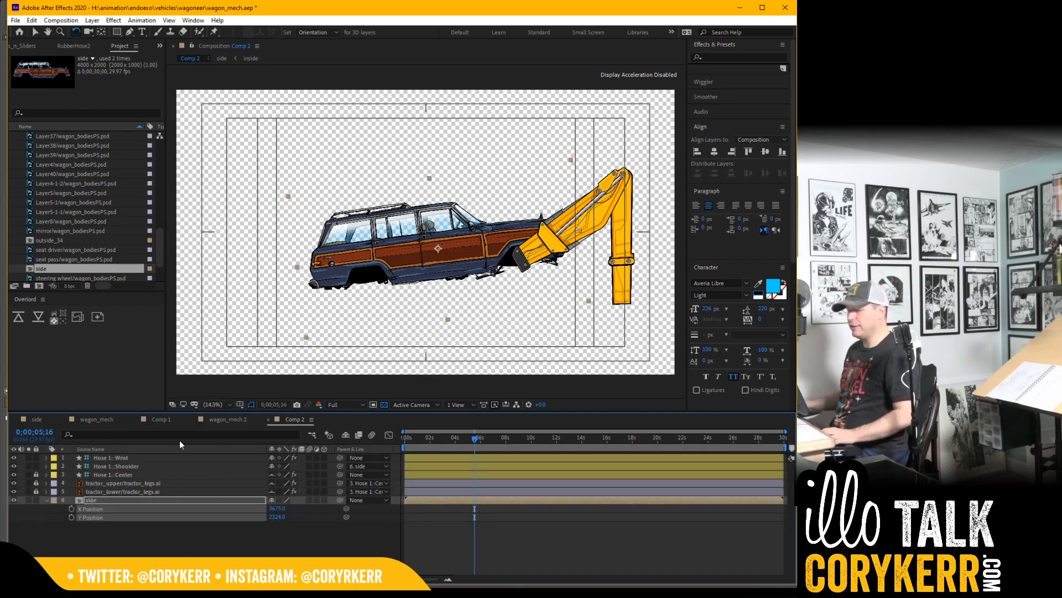
left_click(156, 546)
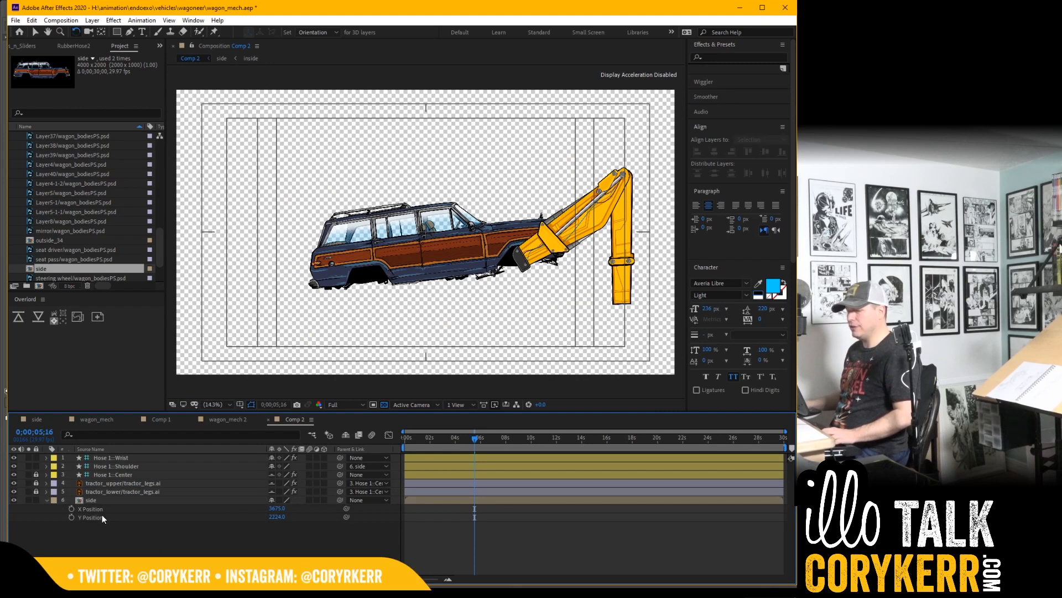
Step: Add the expression wiggle(.3,250) to the side layer's X Position
left_click(70, 509, "alt")
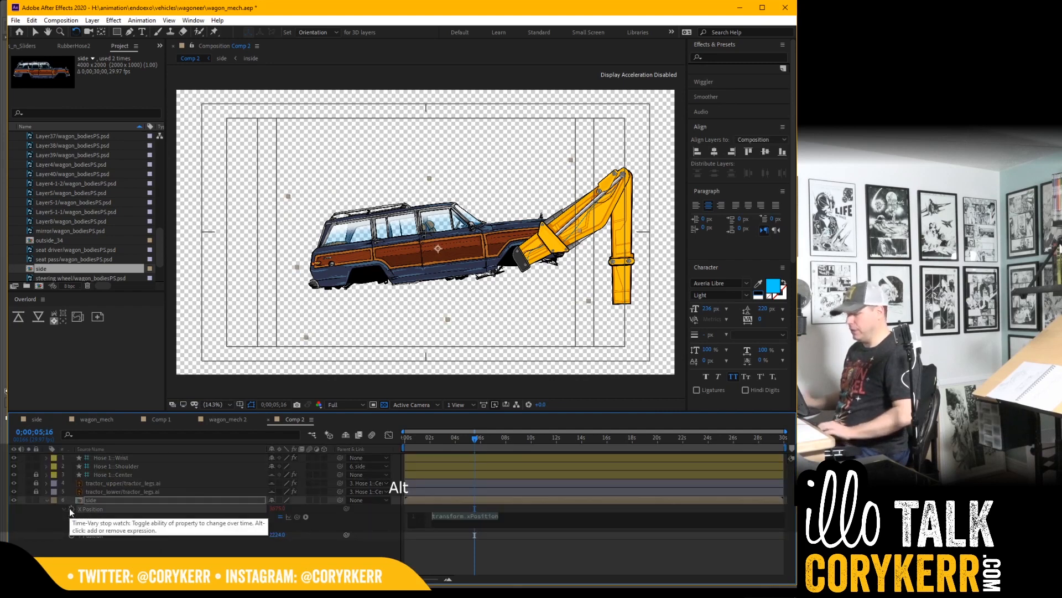
type("wiggle")
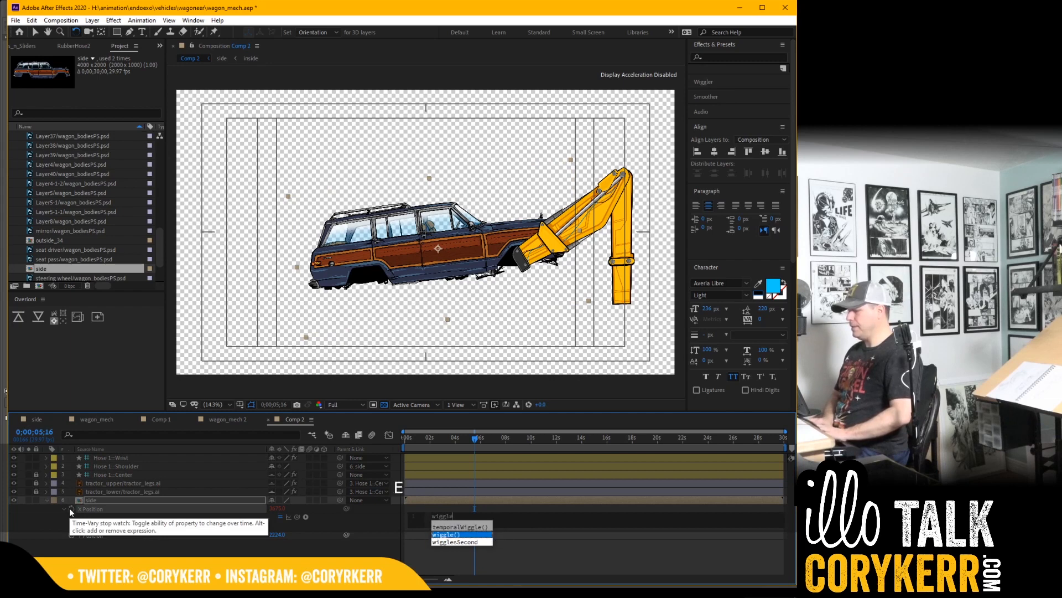
key("Return")
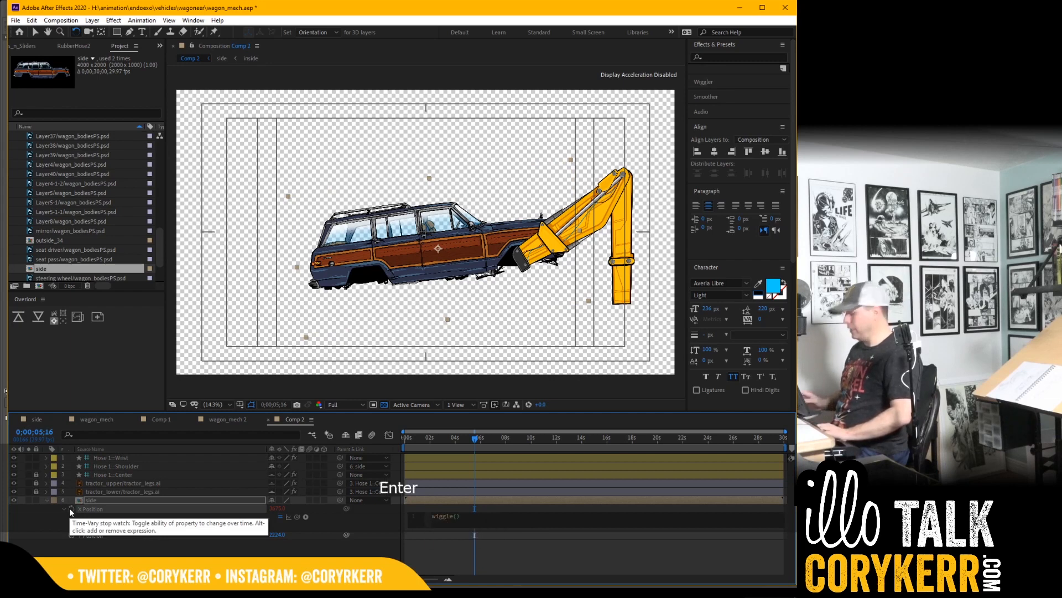
type("2")
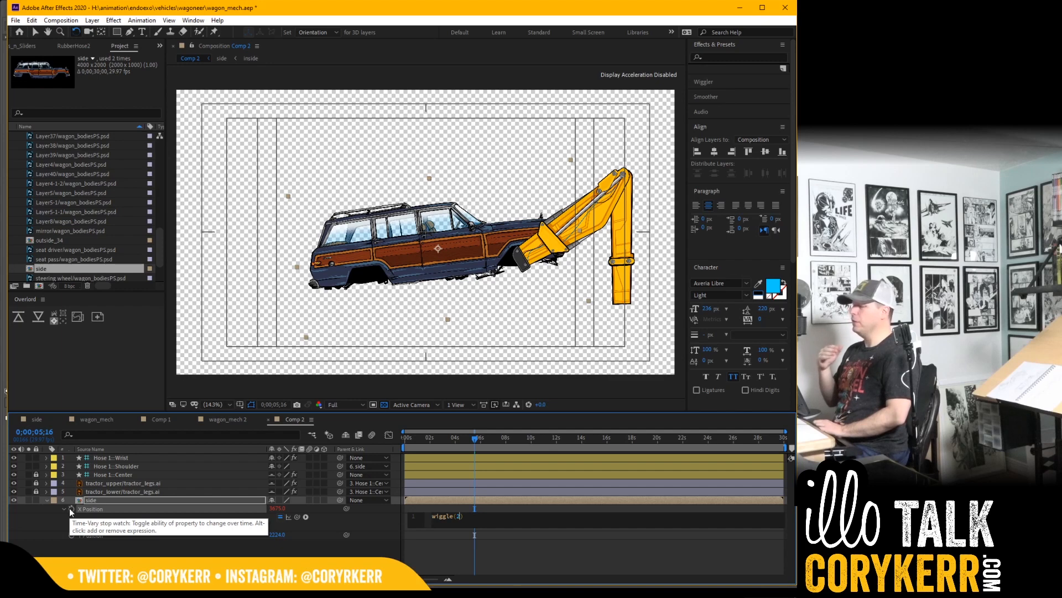
key("BackSpace")
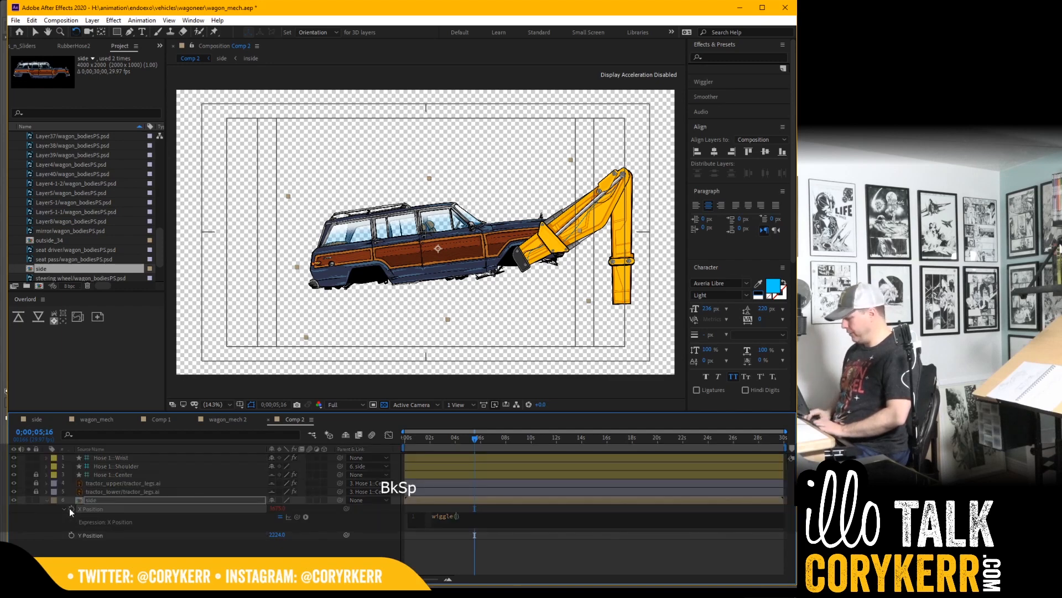
type(".3")
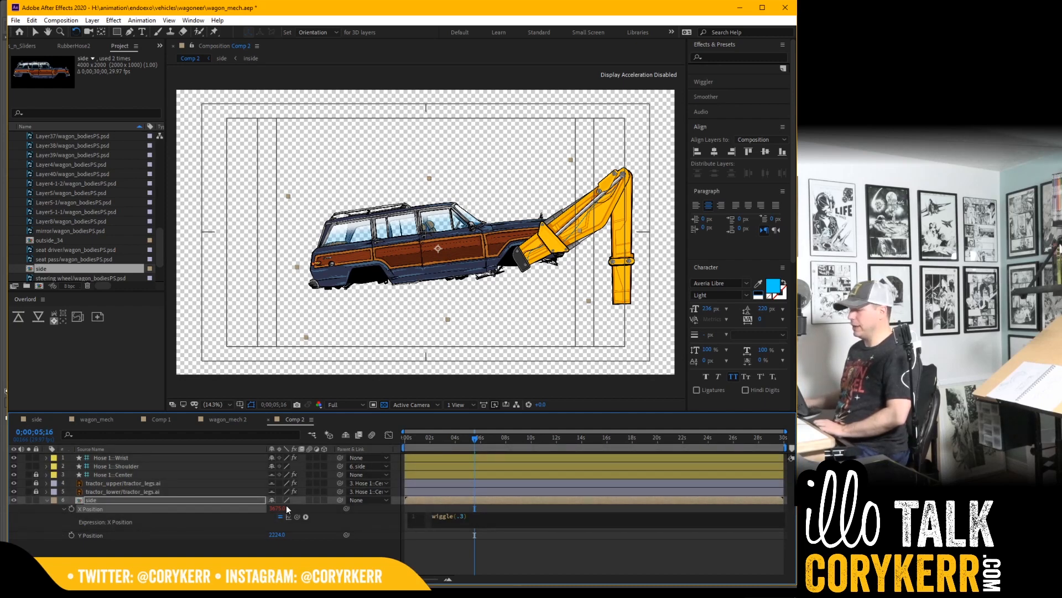
type(",")
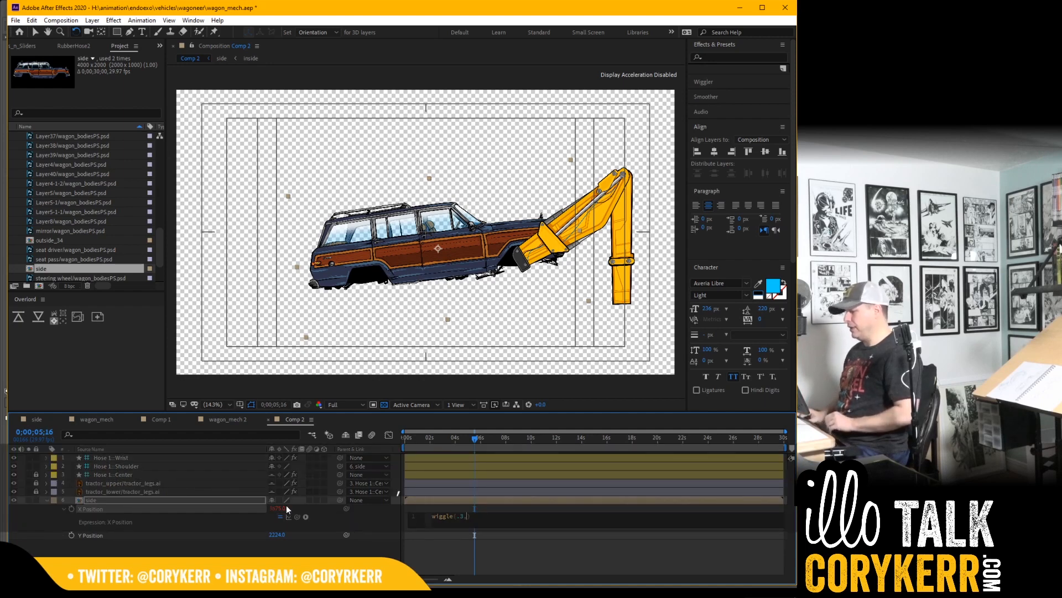
type("25")
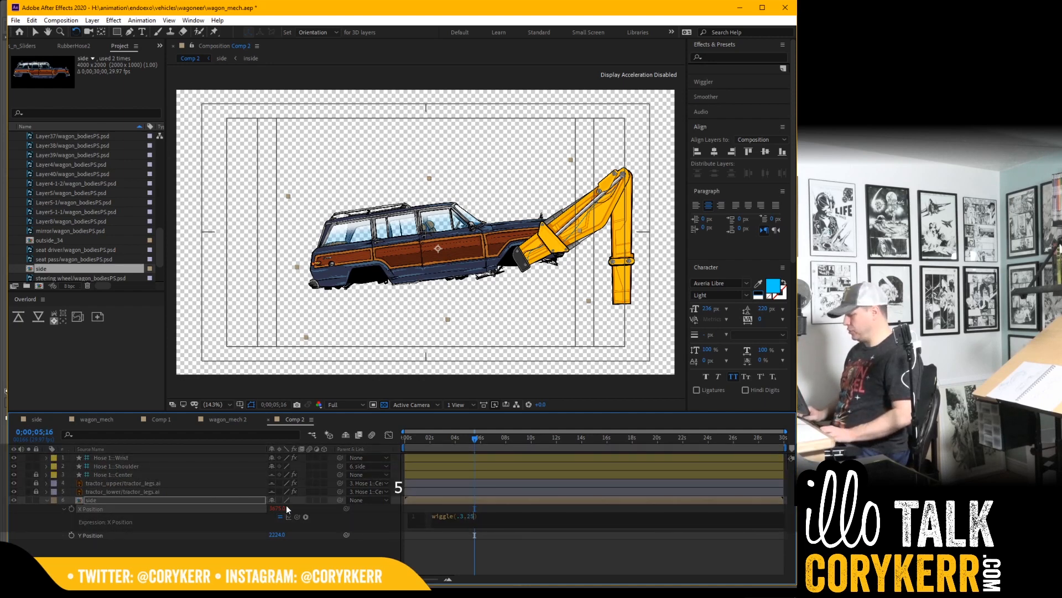
type("0")
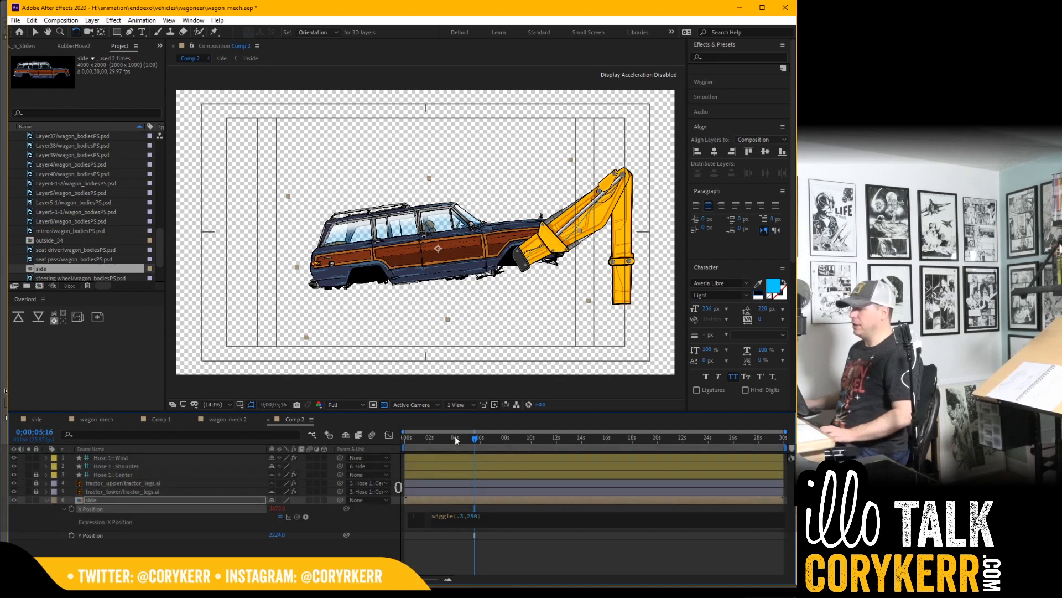
Step: Preview the wagon's slow horizontal wiggle from the start of the composition and stop playback after a few seconds
left_click_drag(455, 436, 354, 453)
key("space")
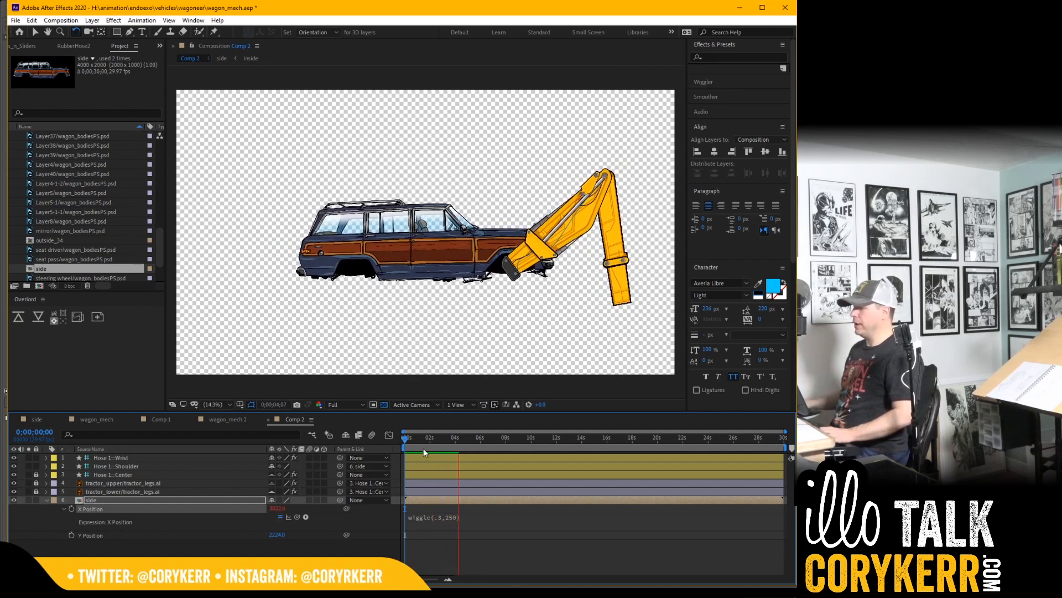
key("space")
Step: Set the X Position wiggle frequency to 5 and briefly preview the motion from the start of the composition
left_click(440, 517)
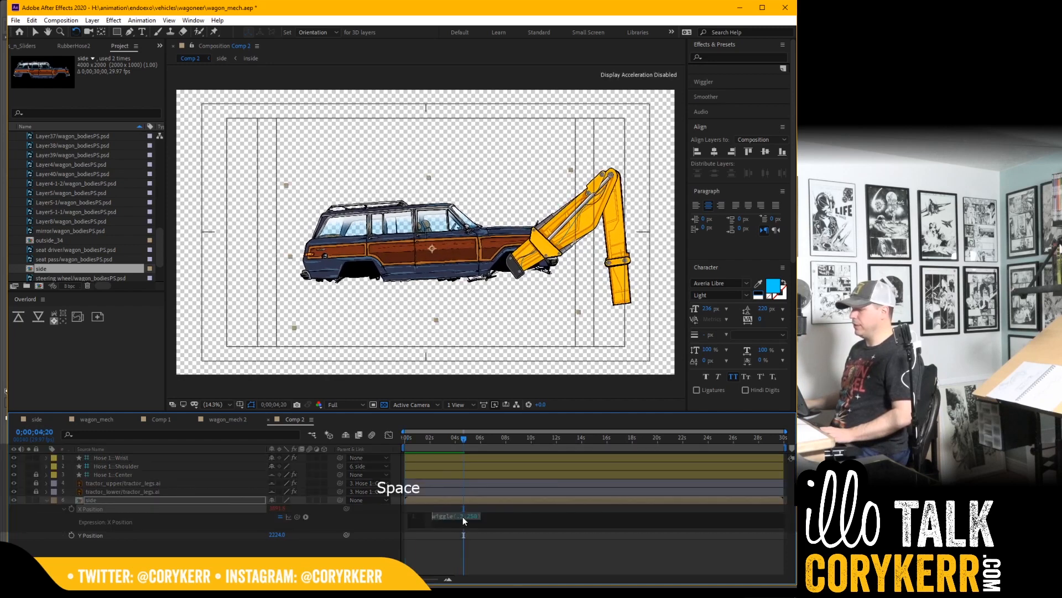
key("BackSpace")
key("BackSpace")
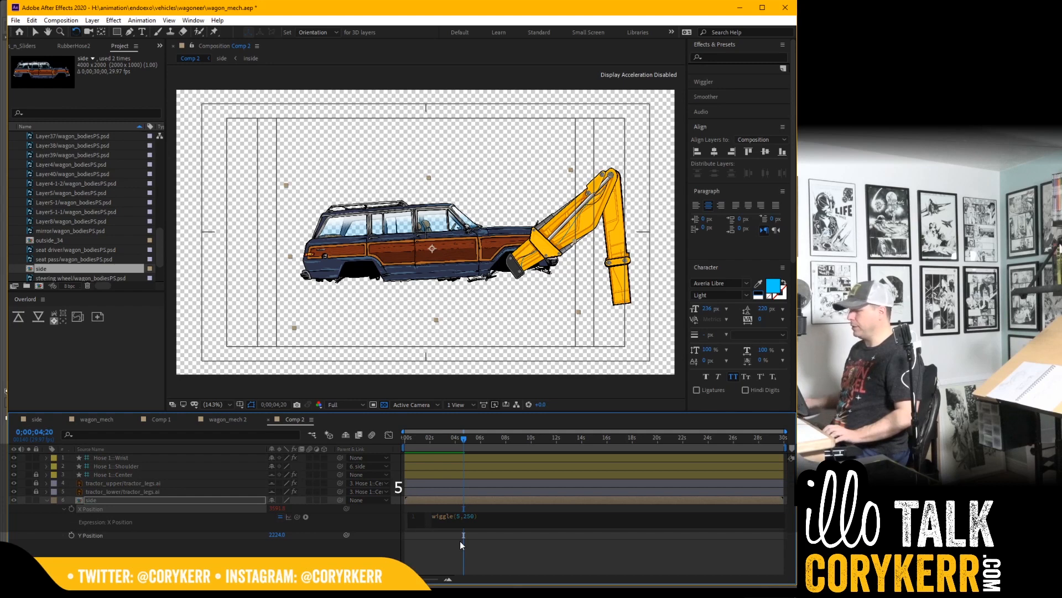
type("5")
left_click(445, 447)
key("space")
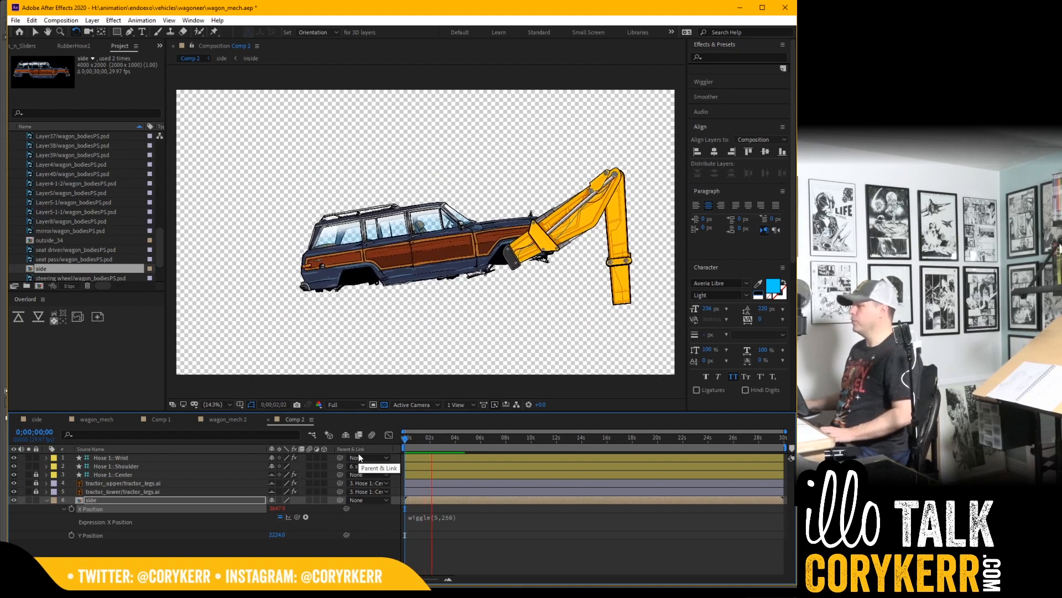
key("space")
Step: Set the X Position wiggle amplitude to 750 and briefly preview the motion from the first frame
left_click(449, 517)
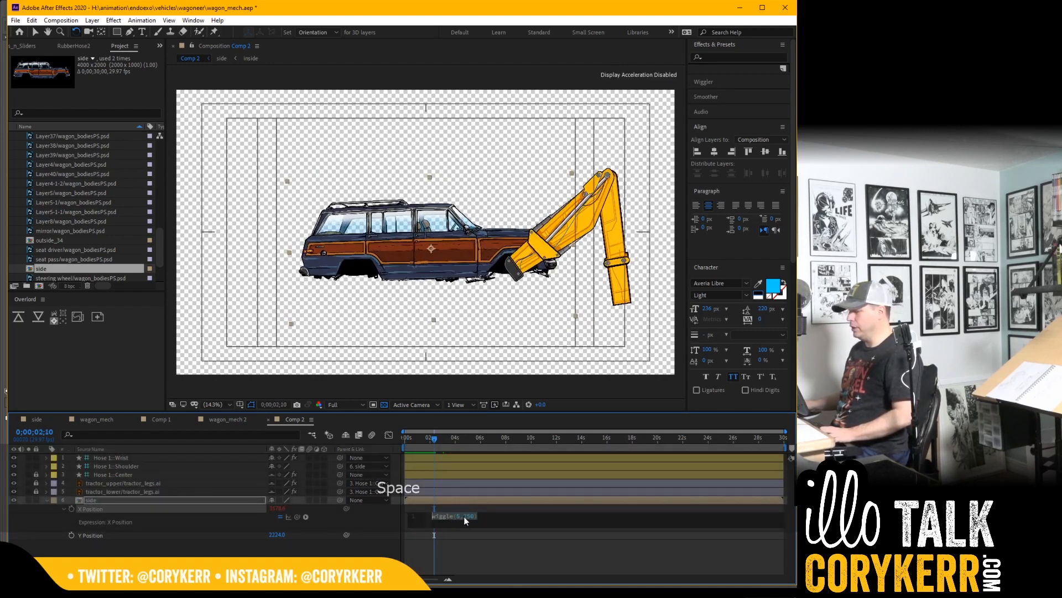
left_click(464, 516)
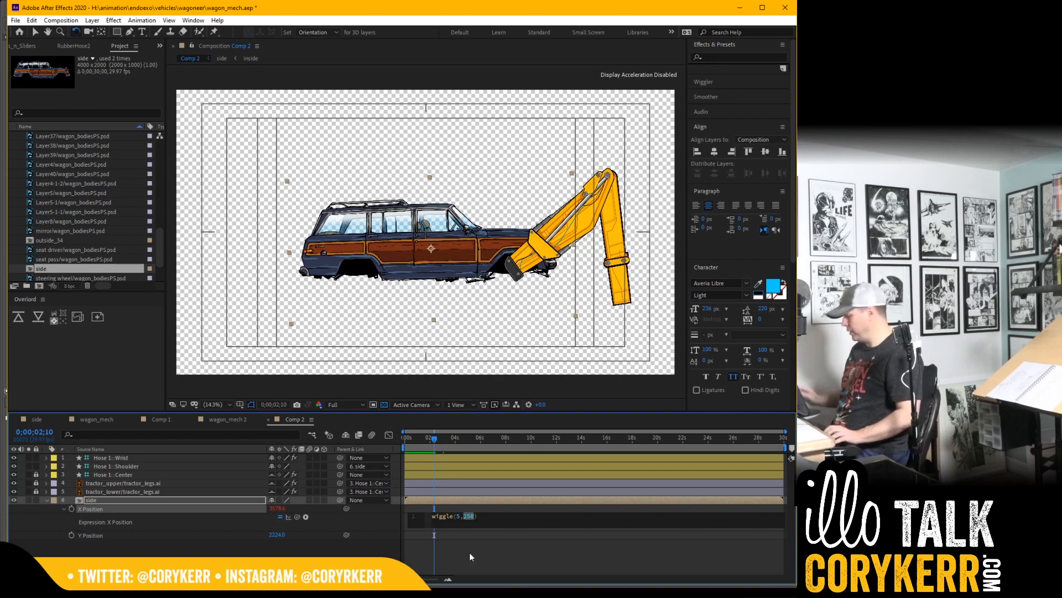
type("750")
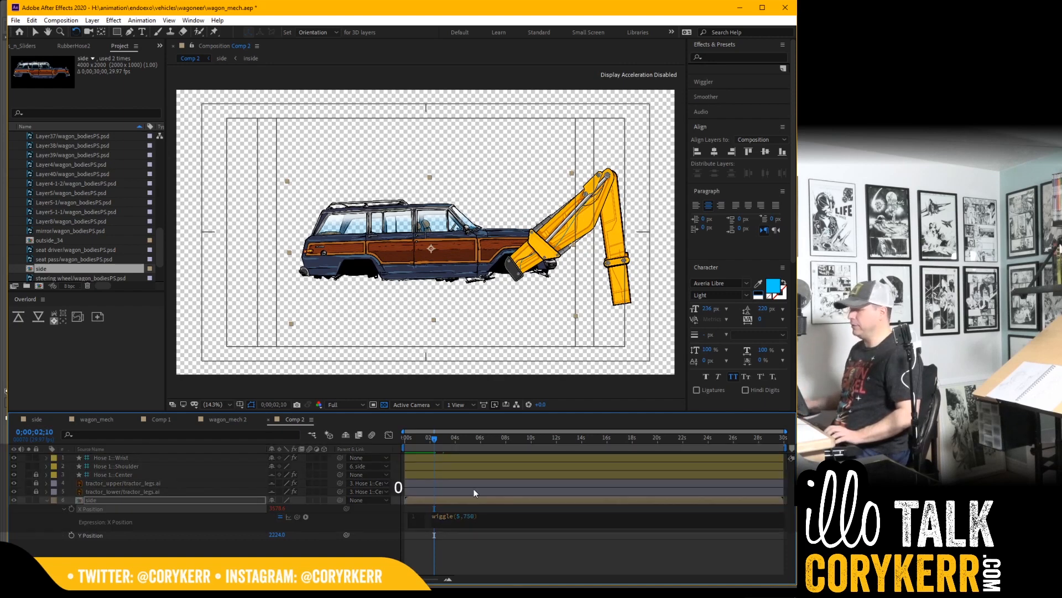
left_click(384, 444)
key("space")
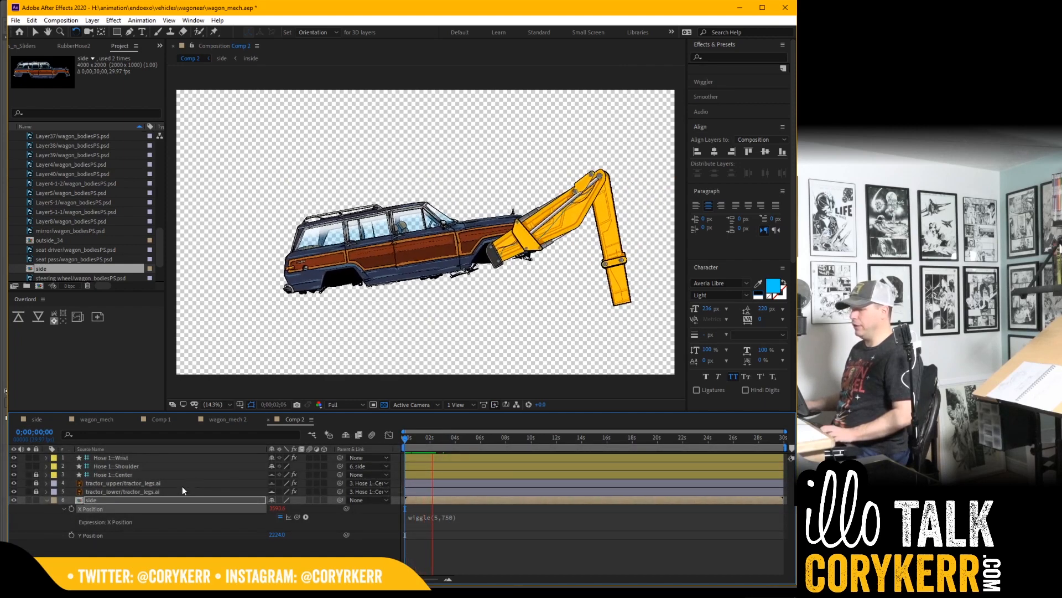
key("space")
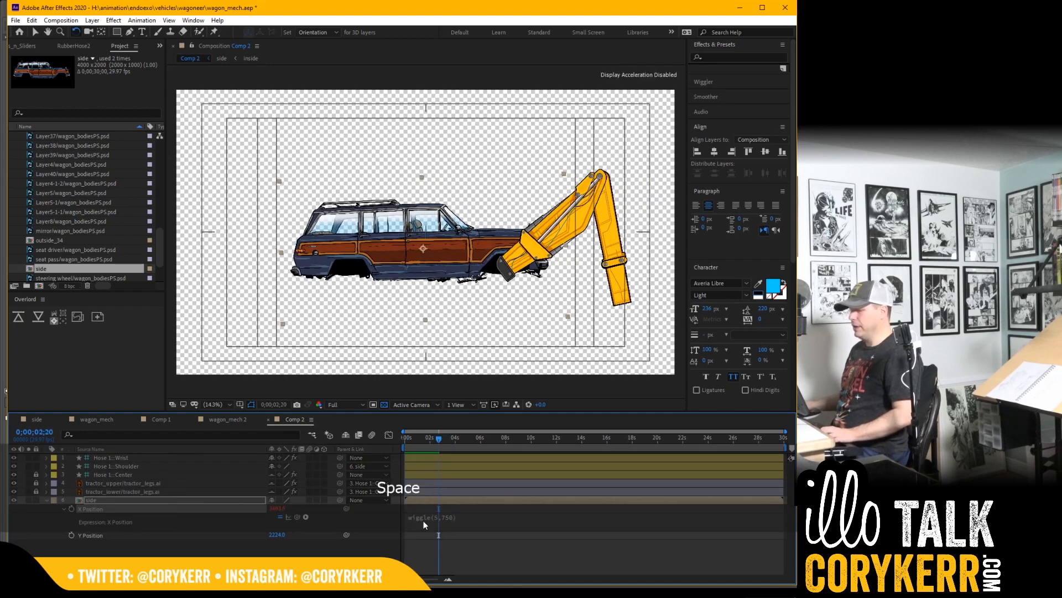
Step: Set the X Position wiggle frequency to .5 and briefly preview the motion from the first frame
left_click(439, 517)
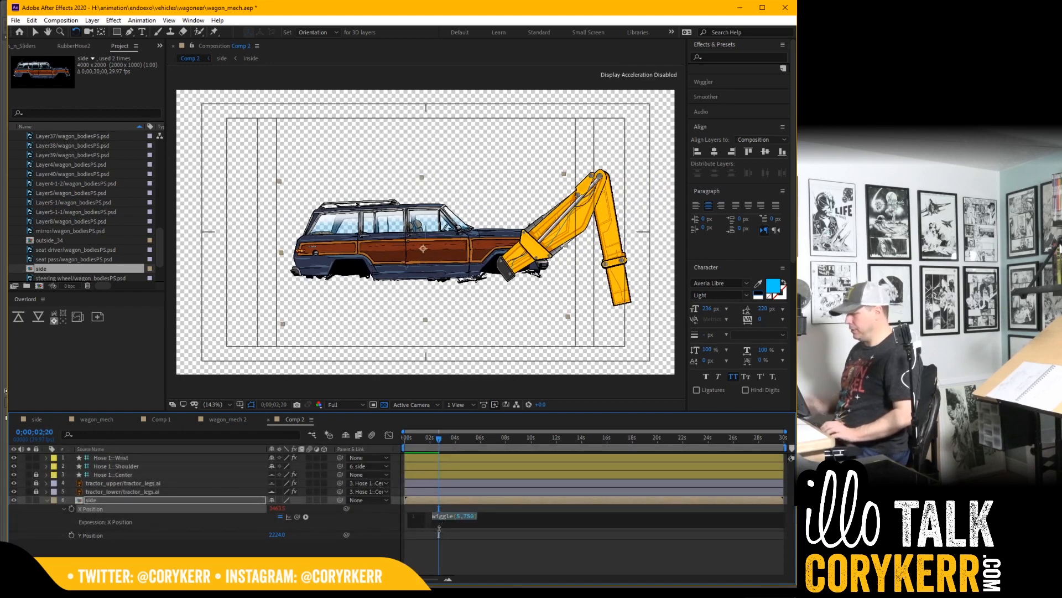
key("Right")
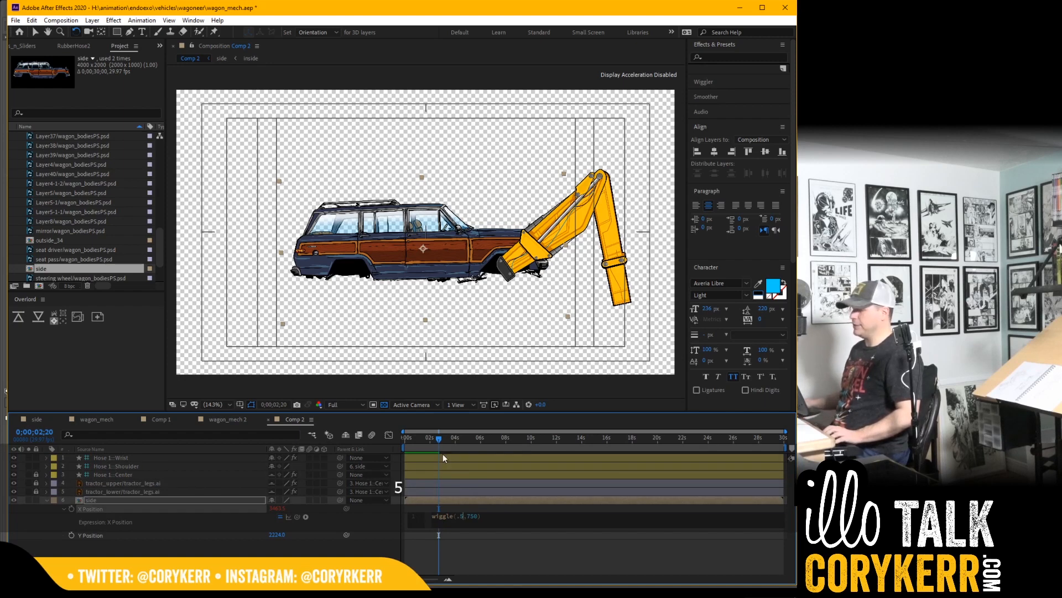
left_click_drag(427, 439, 367, 451)
key("space")
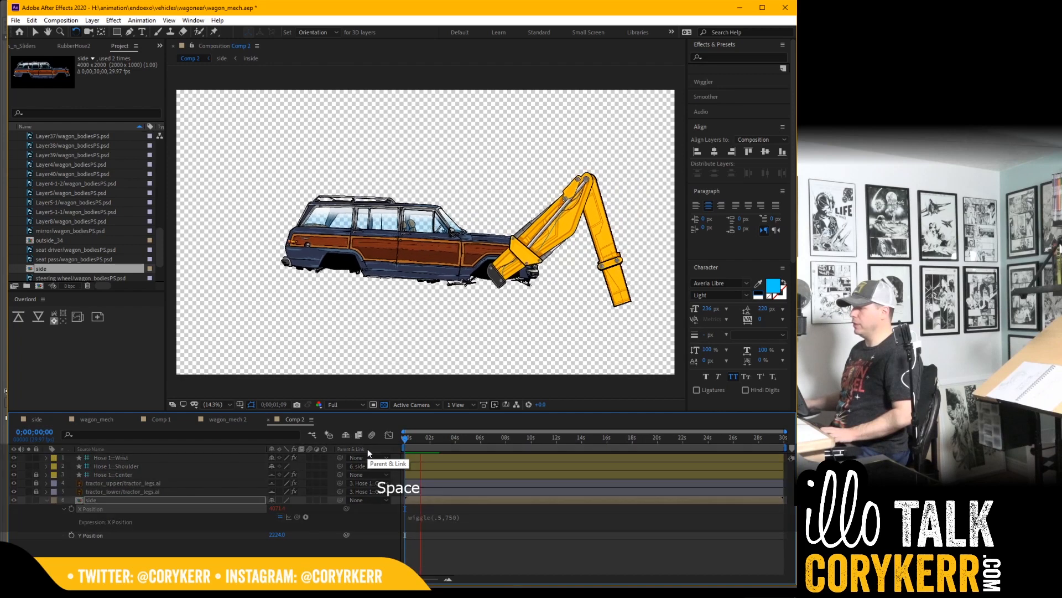
key("space")
Step: Copy the X Position expression wiggle(.5,750) and apply it as an expression on the side layer's Y Position
left_click(454, 516)
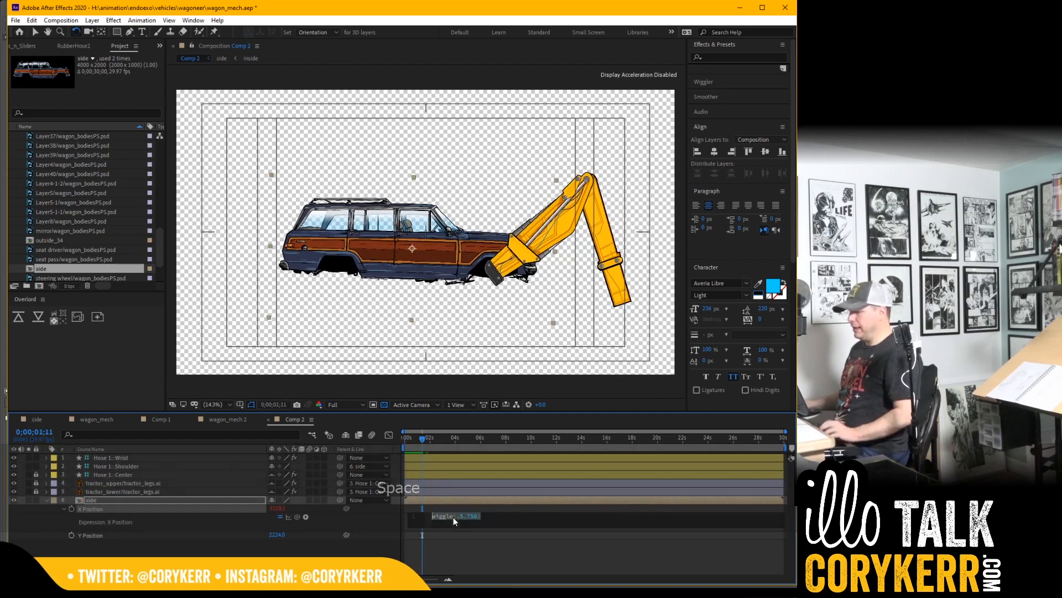
key("ctrl+c")
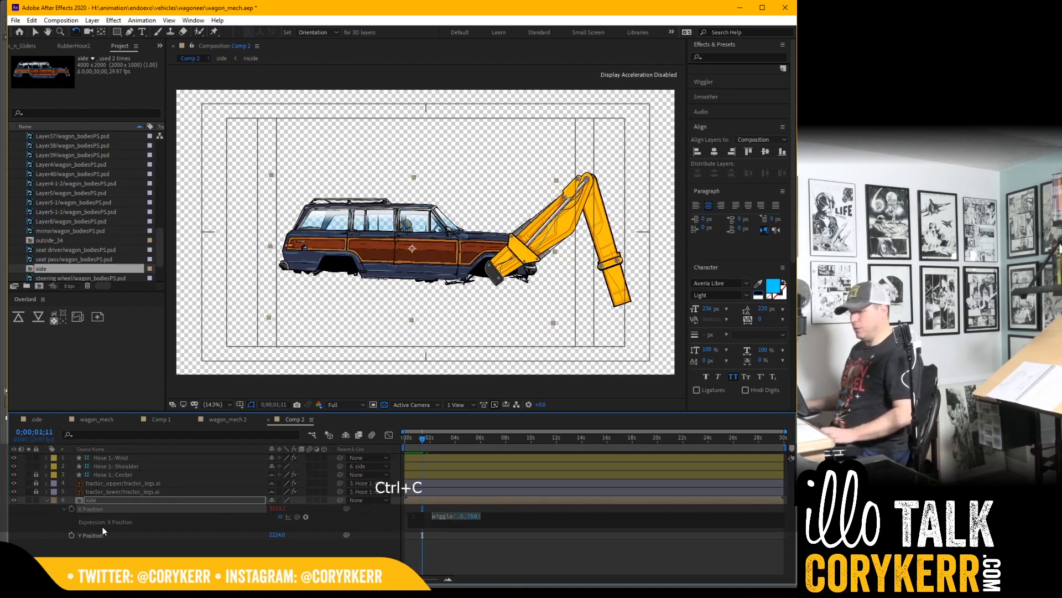
left_click(71, 534, "alt")
key("ctrl+v")
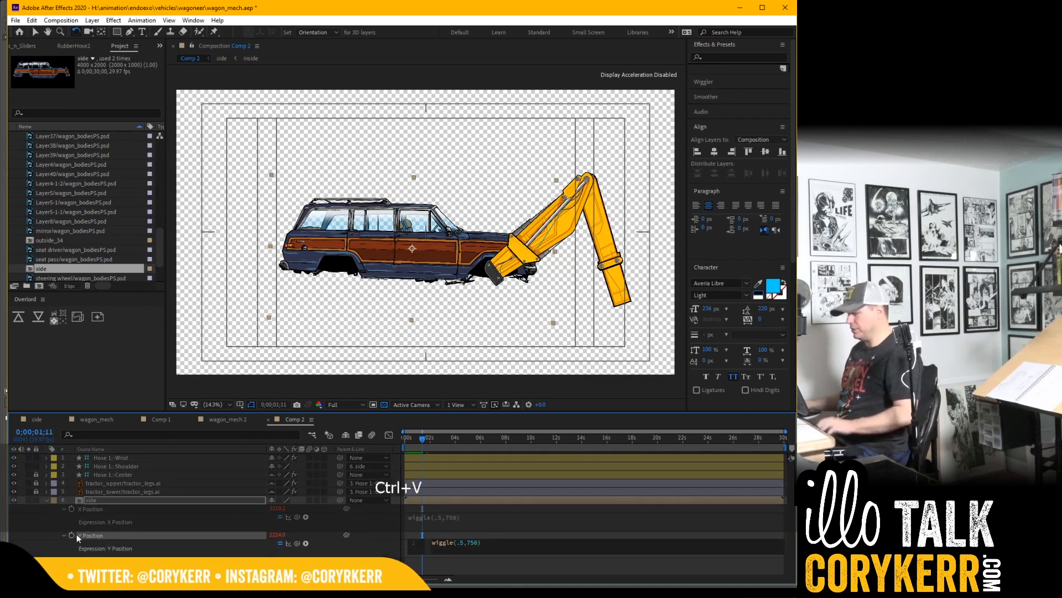
left_click(454, 535)
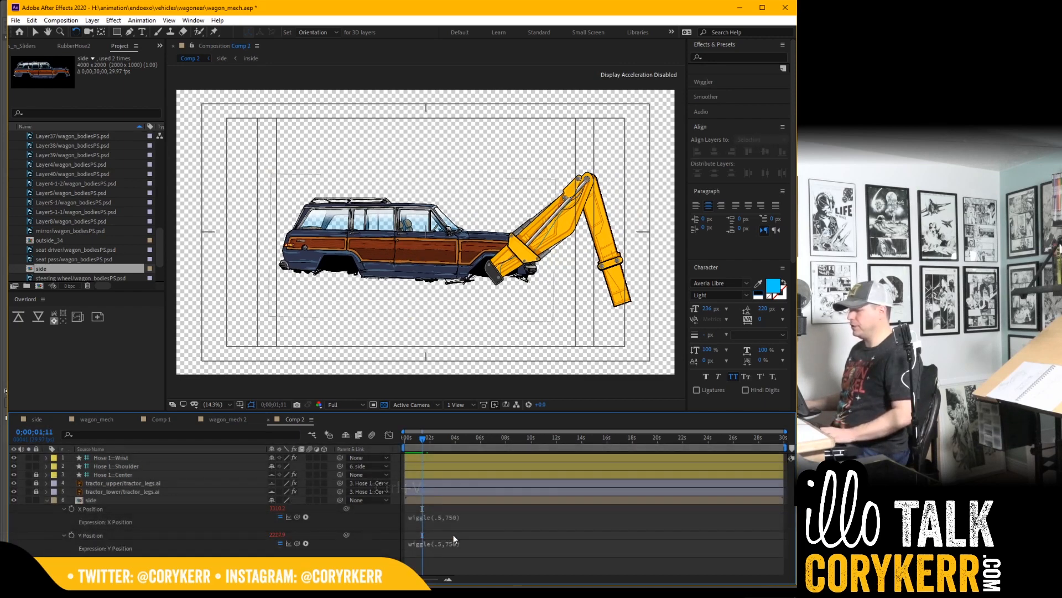
Step: Preview the wagon's combined horizontal and vertical wiggle from the start of the composition, then stop playback
left_click_drag(422, 440, 377, 446)
key("space")
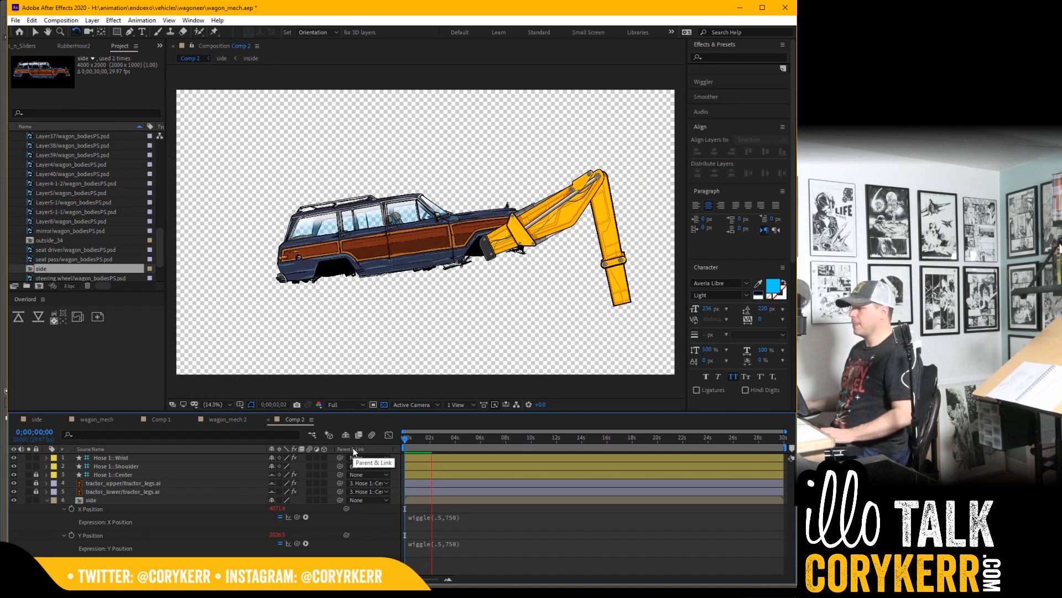
key("space")
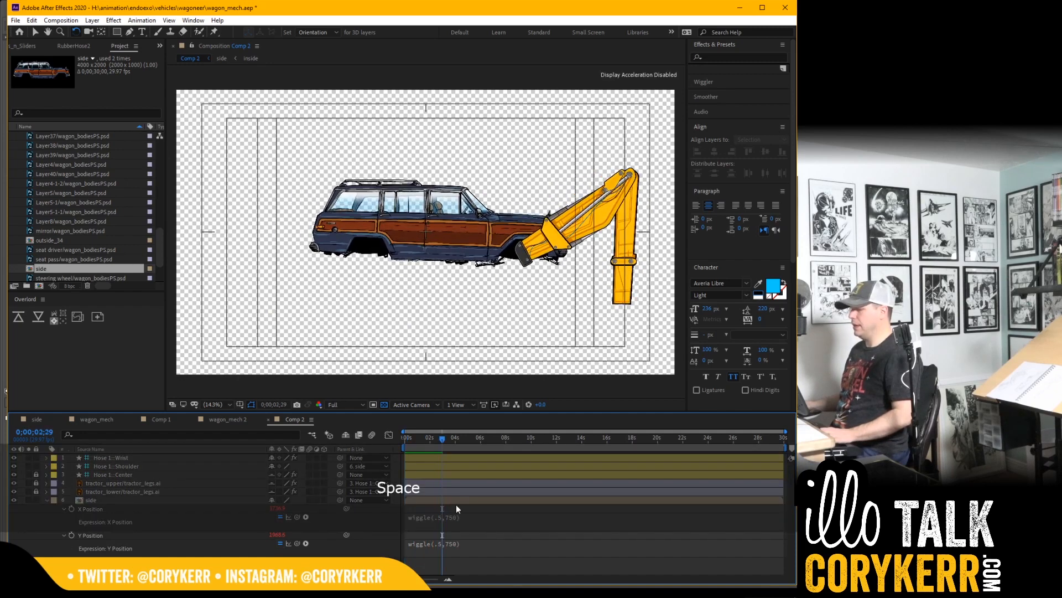
Step: Change the Y Position expression to wiggle(5,250)
left_click(437, 517)
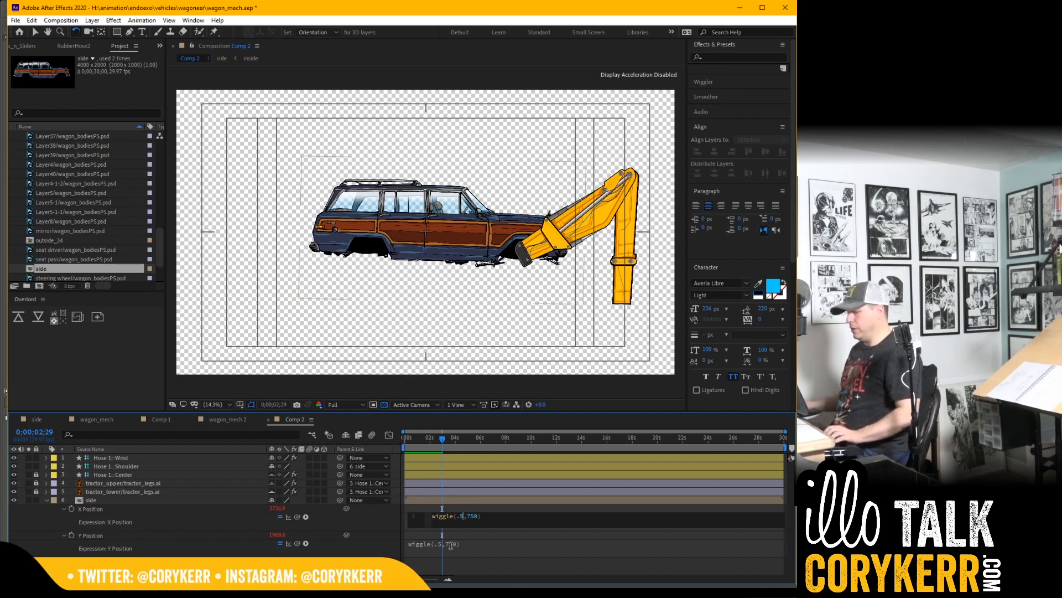
left_click(442, 544)
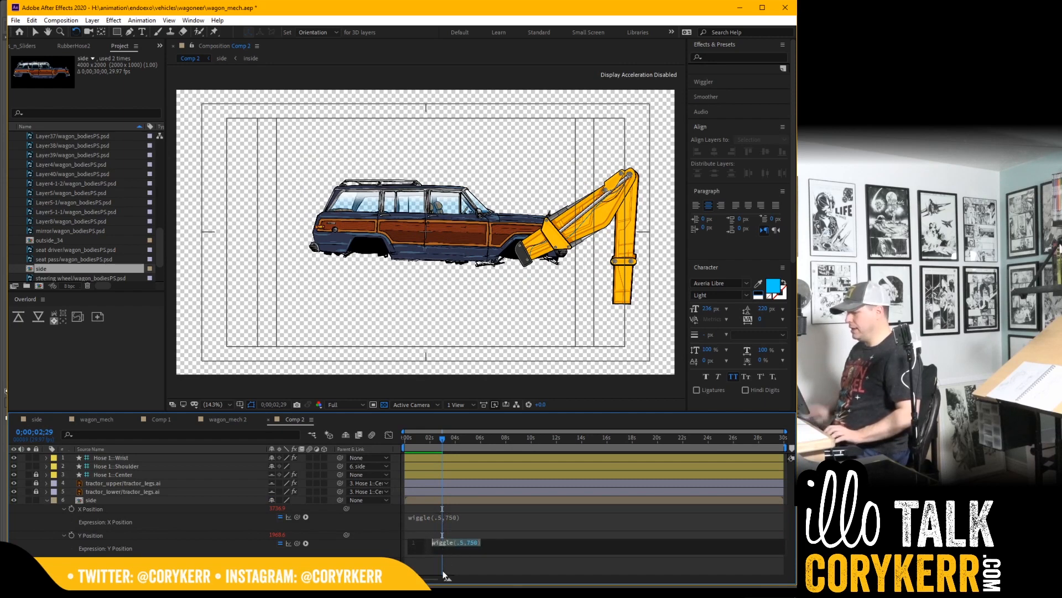
key("Right")
key("Left")
key("Left")
key("Left")
key("Left")
key("Left")
key("shift+Left")
key("shift+Left")
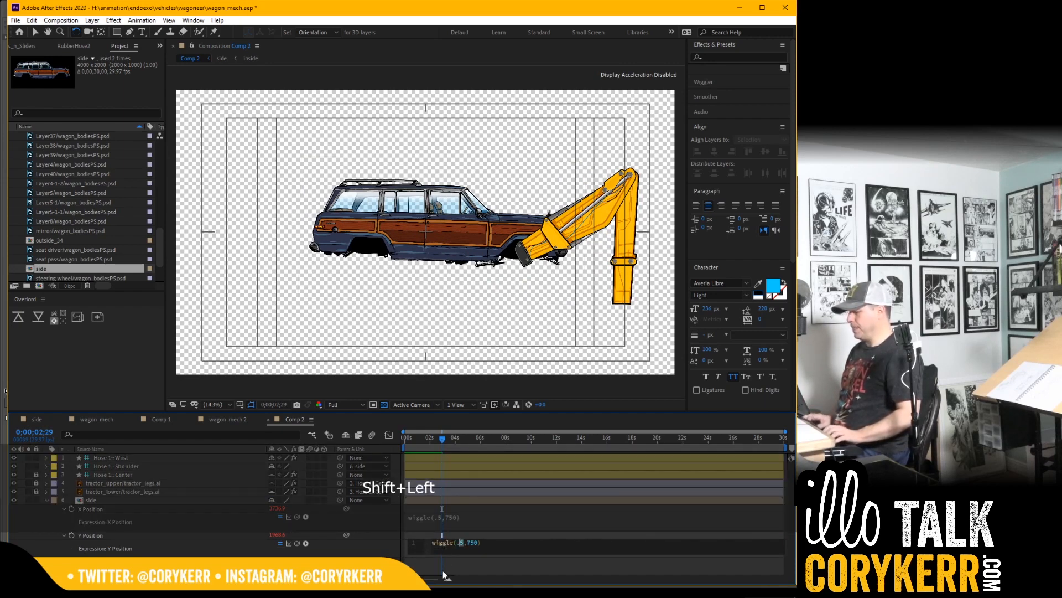
type("5")
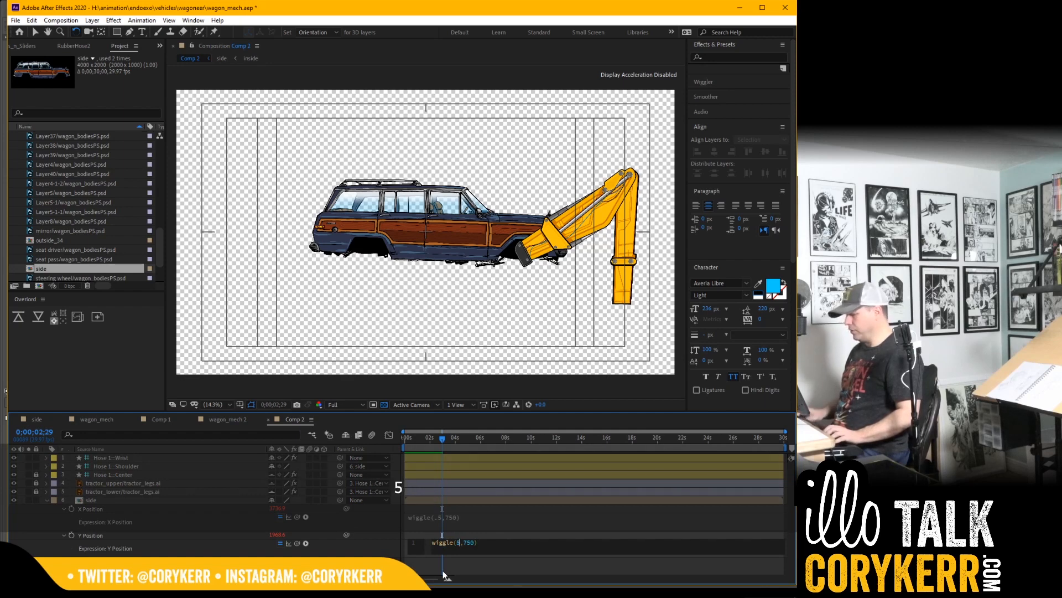
key("Right")
key("Right")
key("Left")
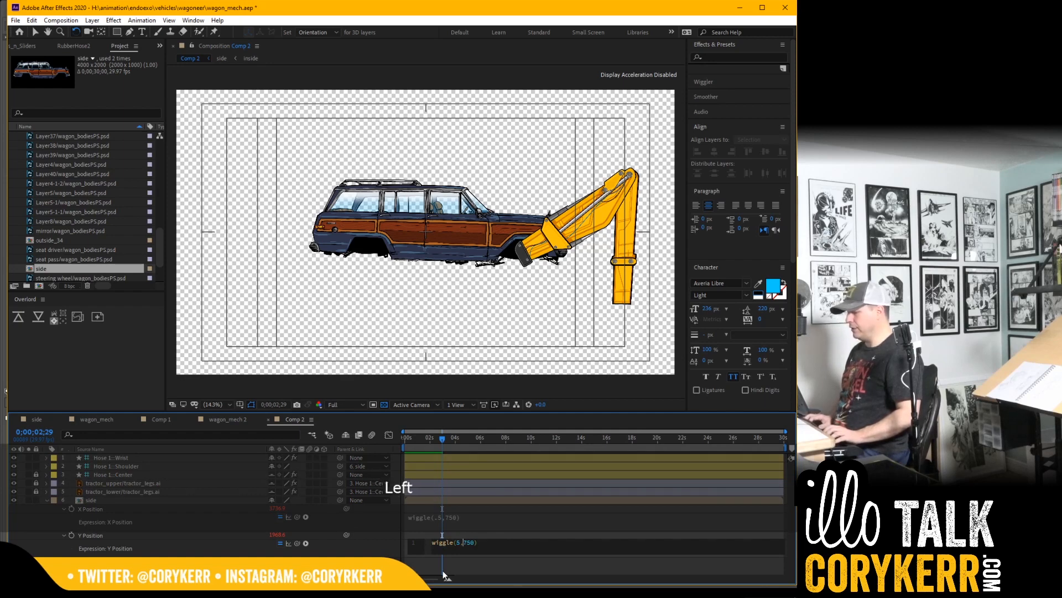
key("shift+Right")
type("2")
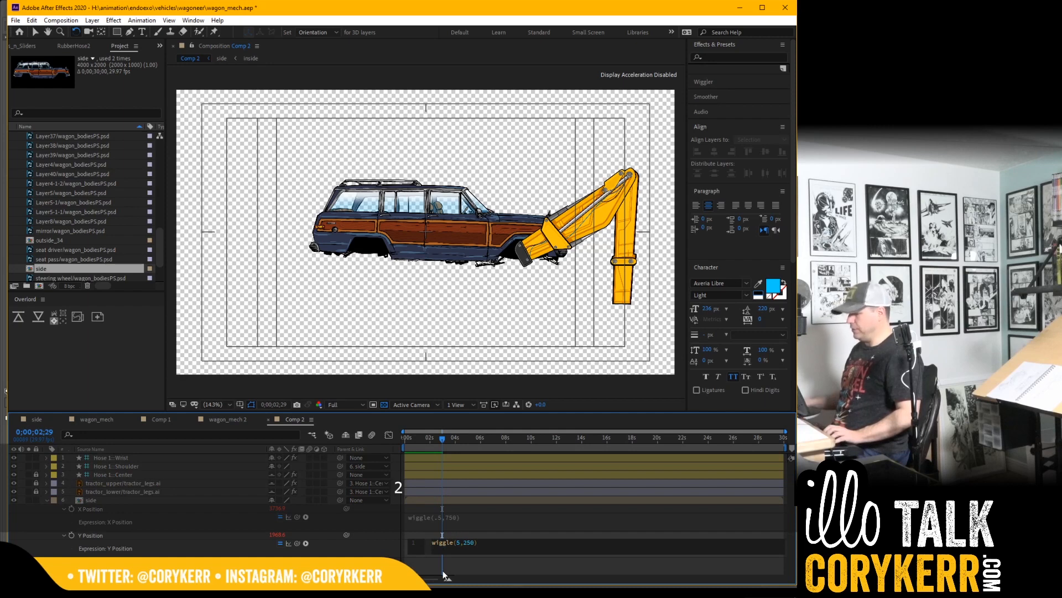
Step: Preview the wagon's motion with the faster, smaller vertical wiggle from the first frame and stop playback
left_click_drag(436, 440, 380, 451)
key("space")
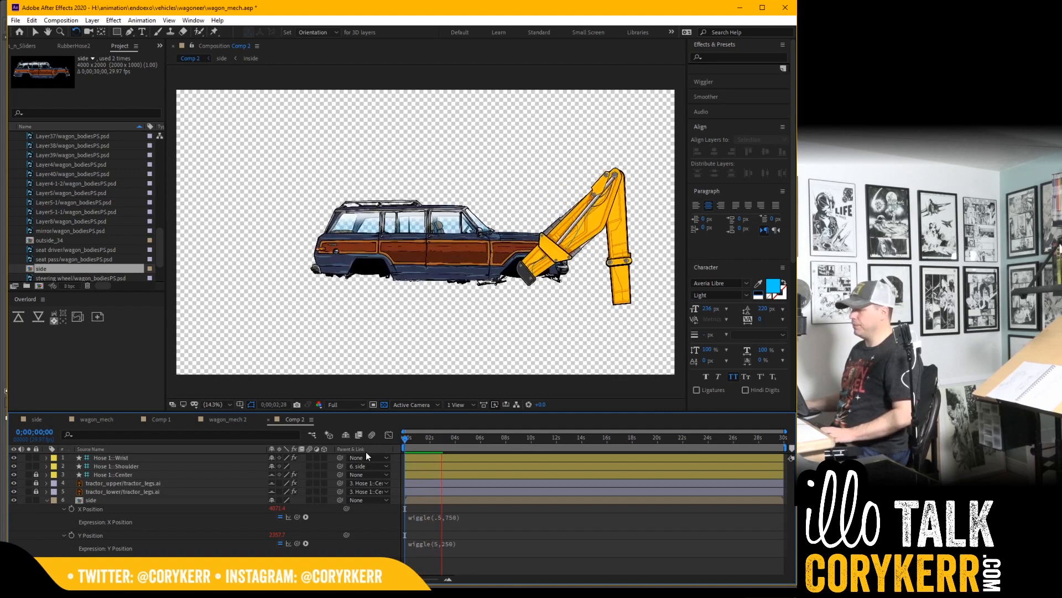
key("space")
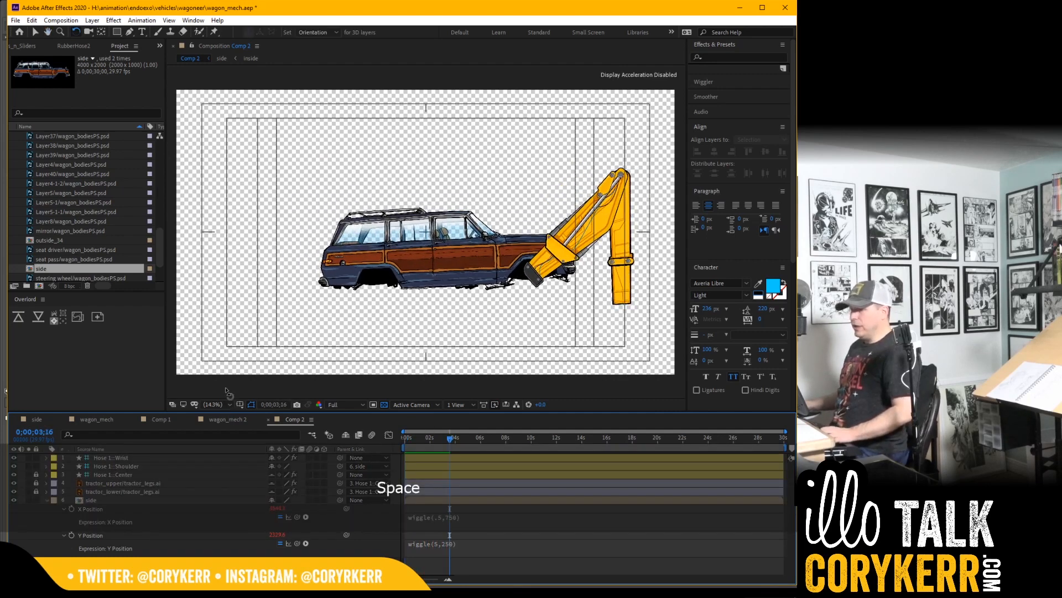
Step: Add the wheel/wagon_bodiesPS.psd footage to the composition, placed over the lower end of the mechanical leg
scroll(76, 241, "down", 3)
left_click(68, 250)
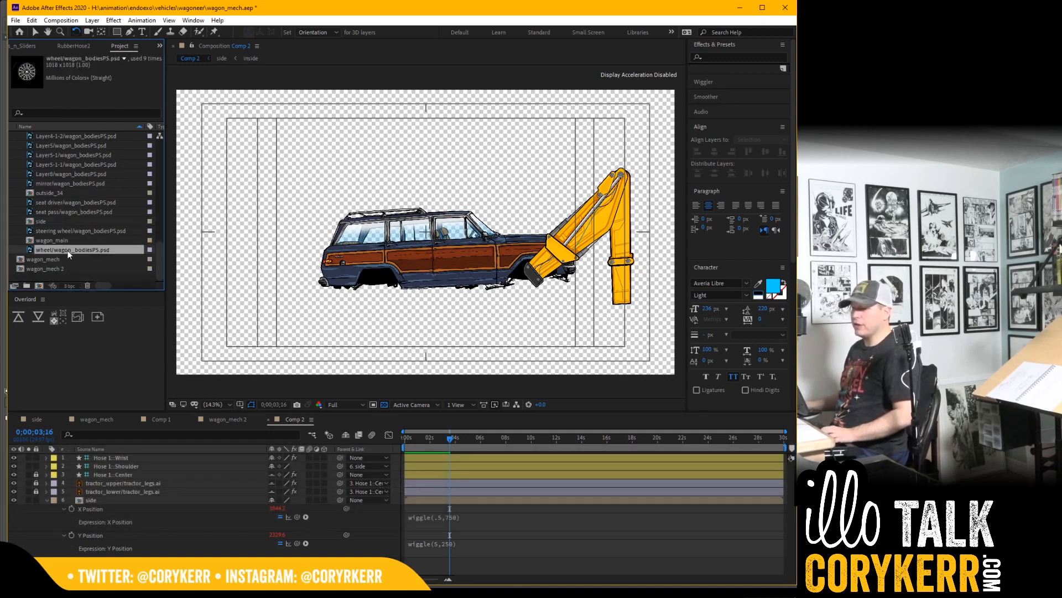
left_click_drag(30, 253, 623, 303)
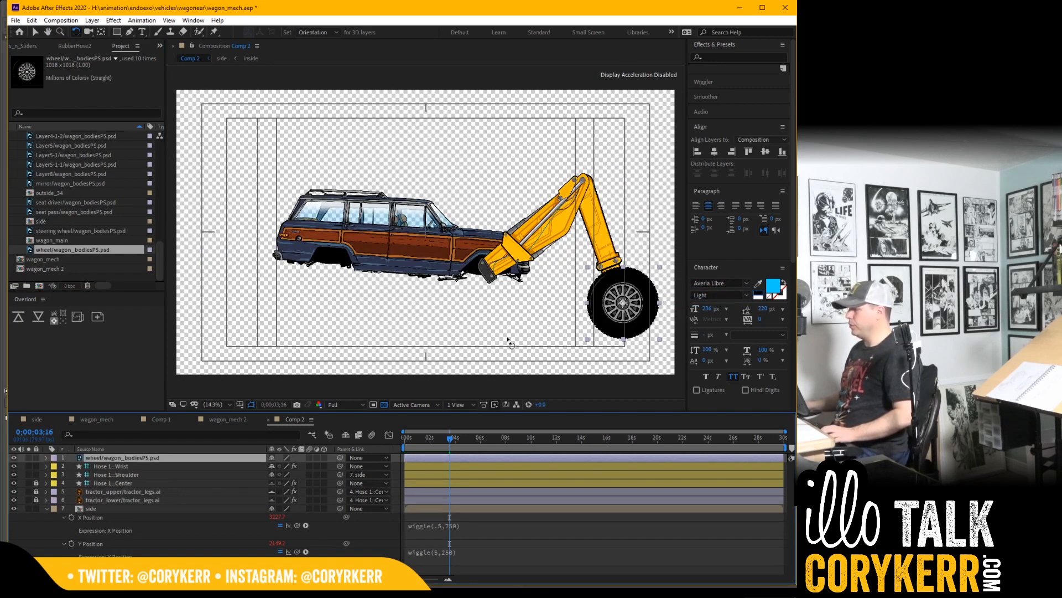
Step: Reveal the Position of the wheel layer and the Hose 1::Wrist layer and separate the dimensions on both
left_click(126, 466)
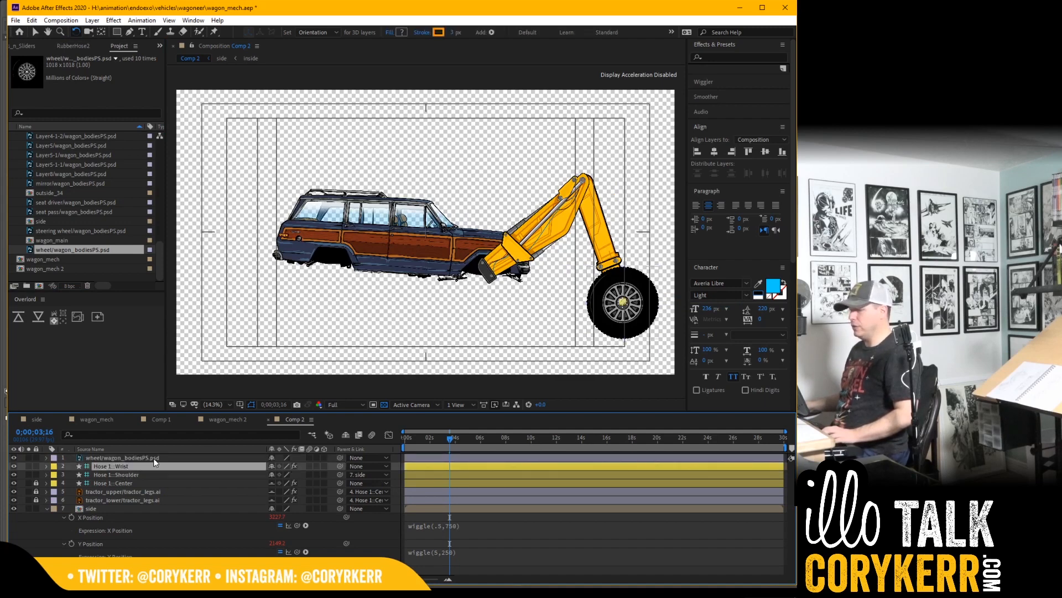
left_click(154, 457)
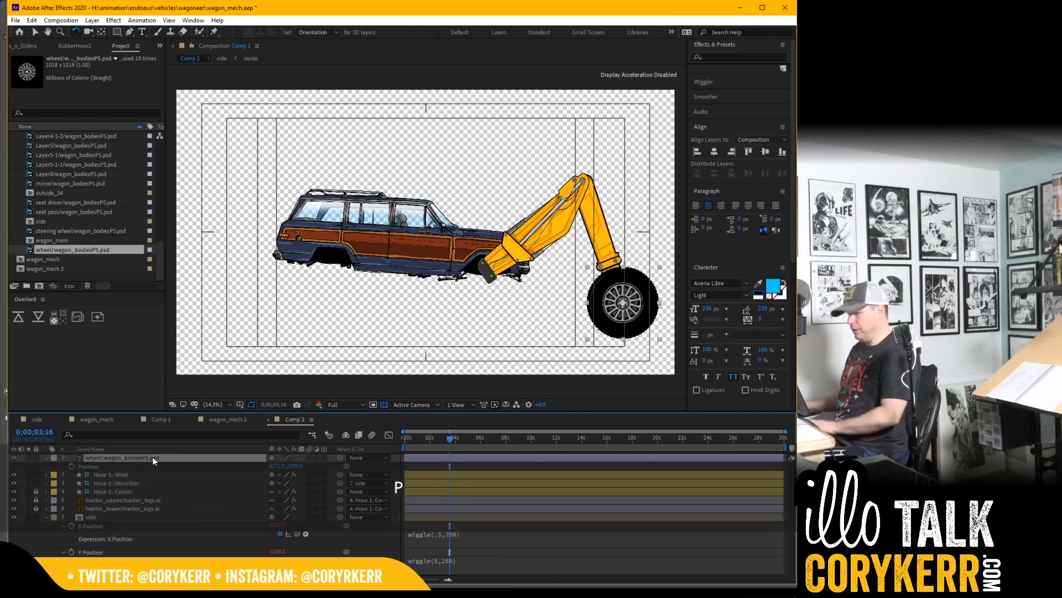
key("p")
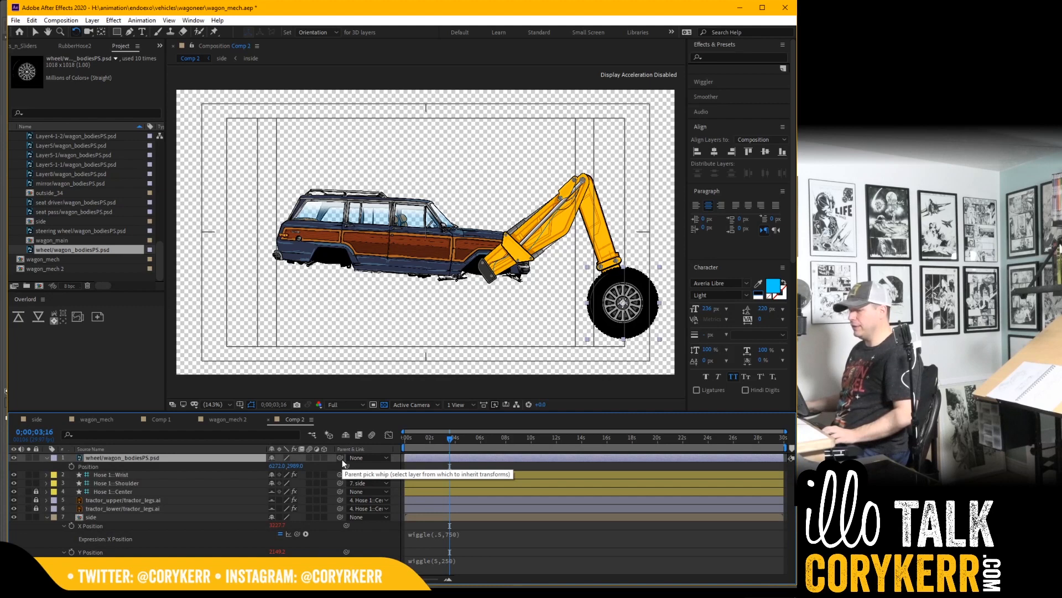
left_click(210, 474)
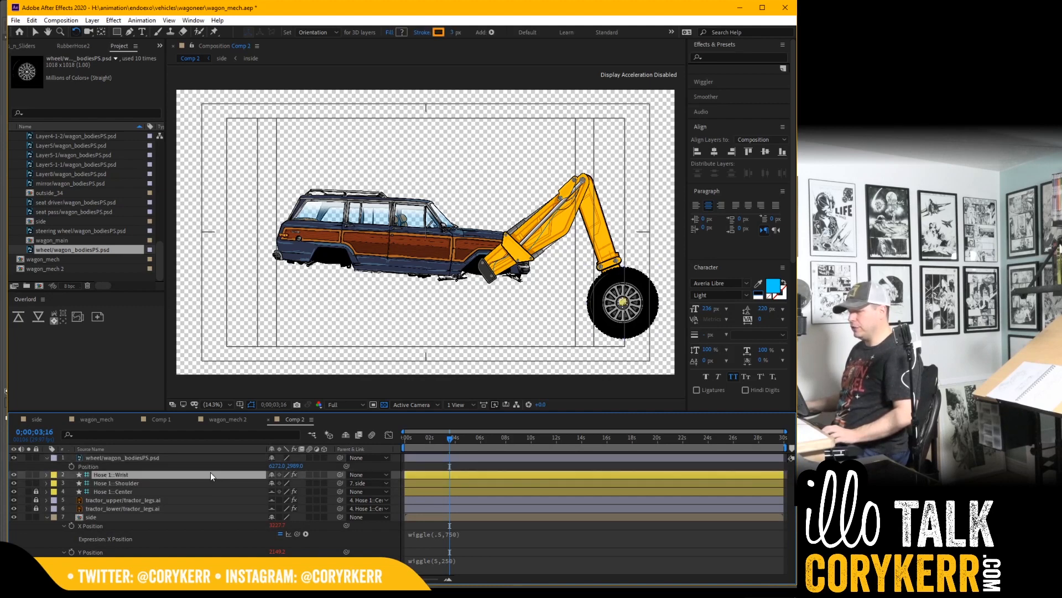
key("p")
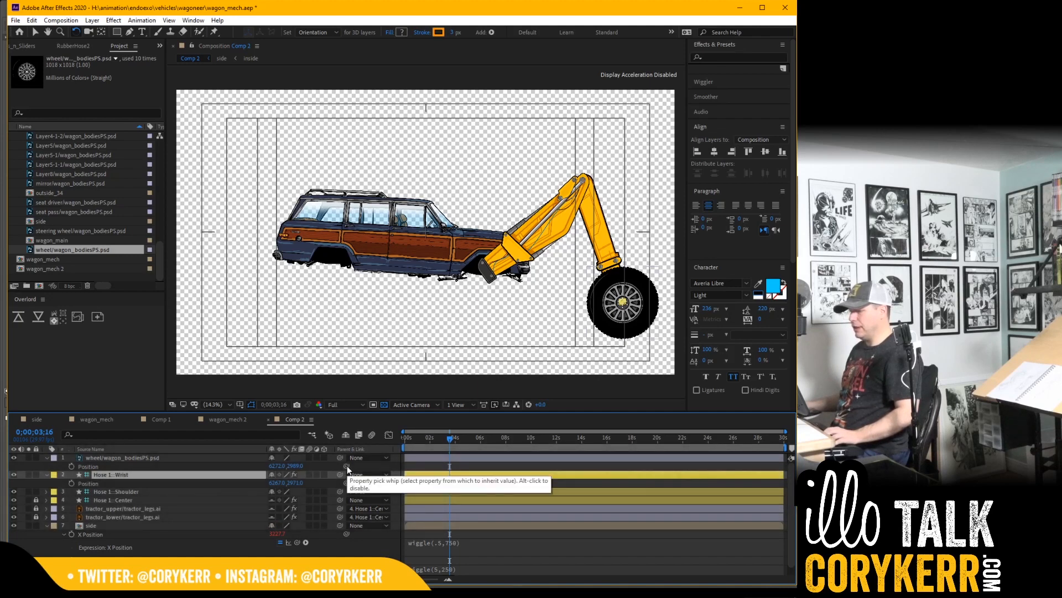
right_click(219, 467)
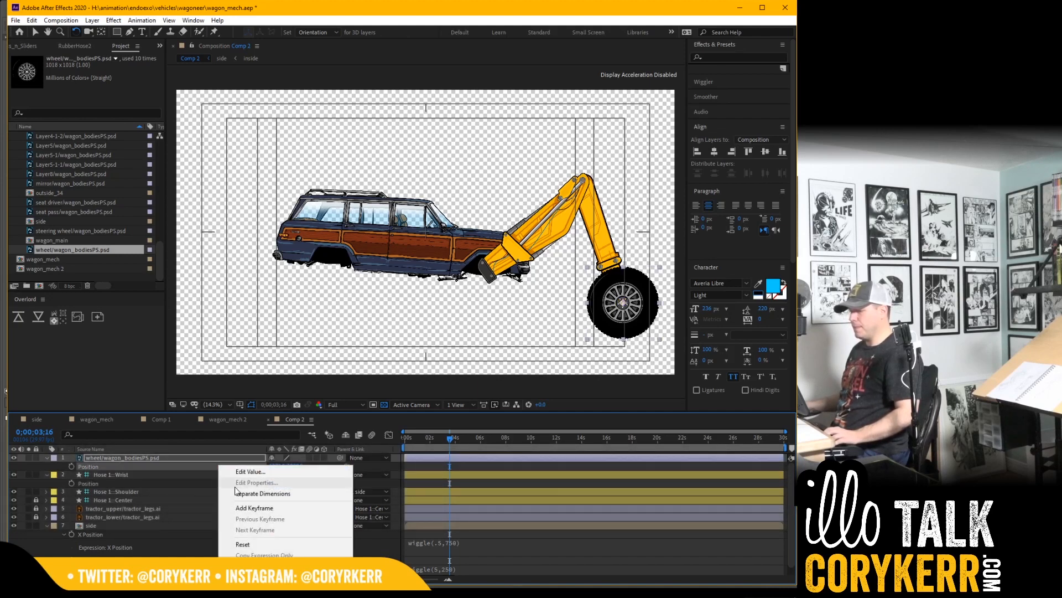
left_click(240, 489)
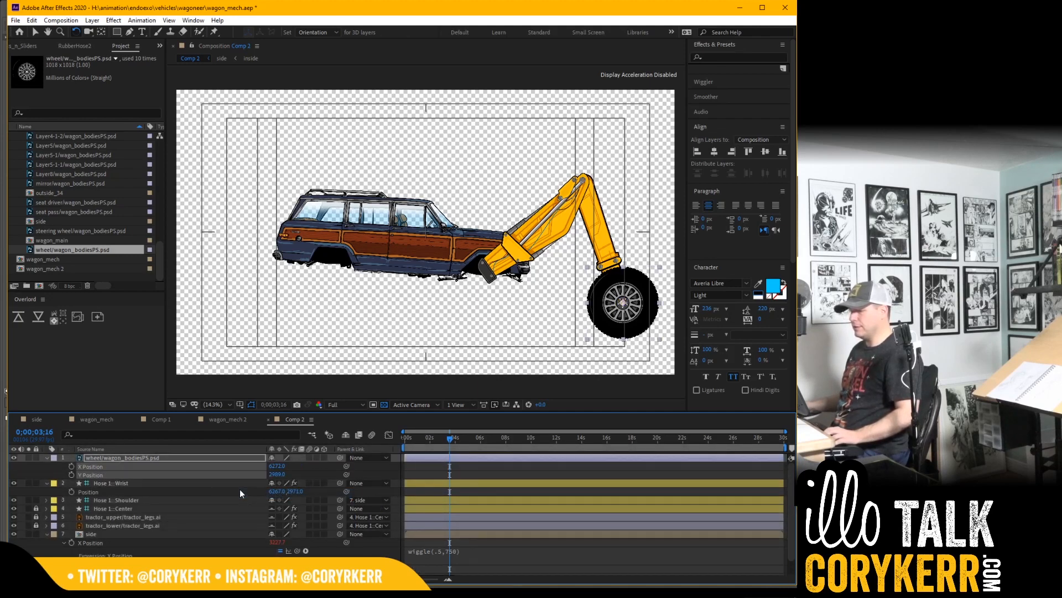
right_click(215, 494)
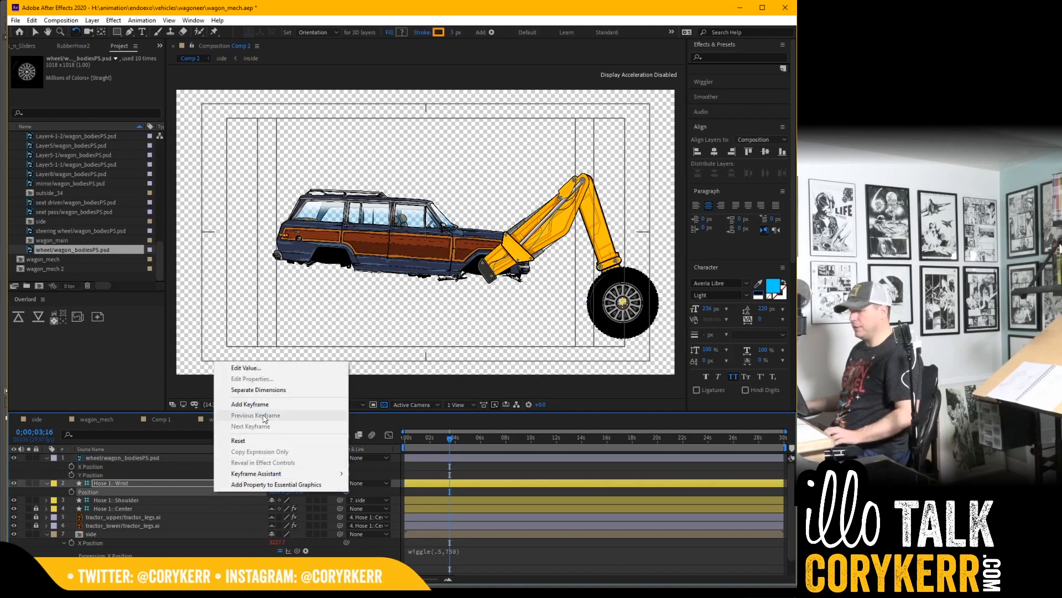
left_click(267, 390)
Step: Link the wheel's X Position and Y Position to the matching Hose 1::Wrist properties and preview the motion
left_click(250, 467)
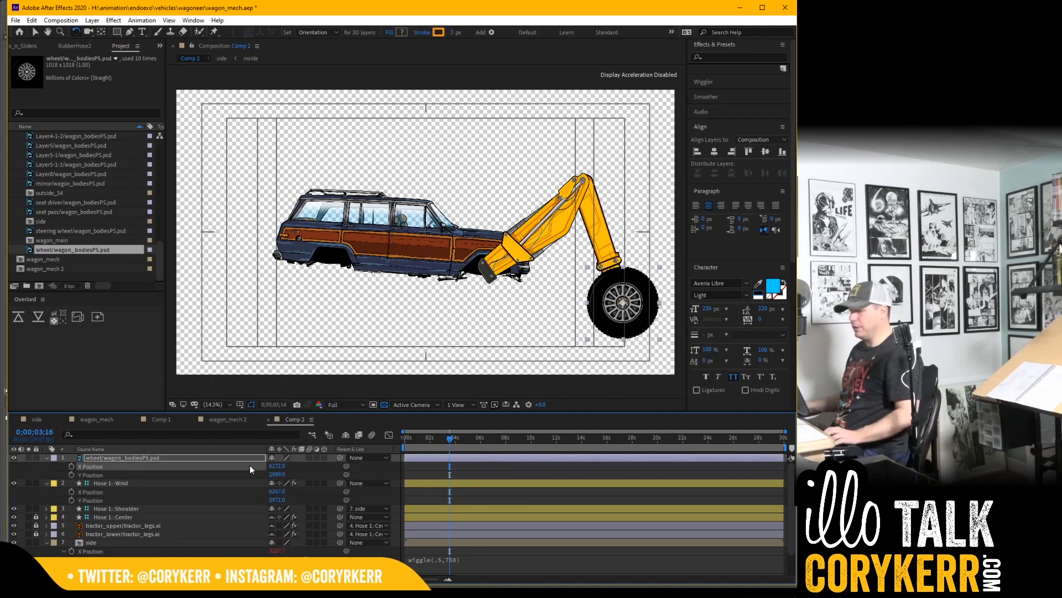
left_click_drag(345, 465, 203, 497)
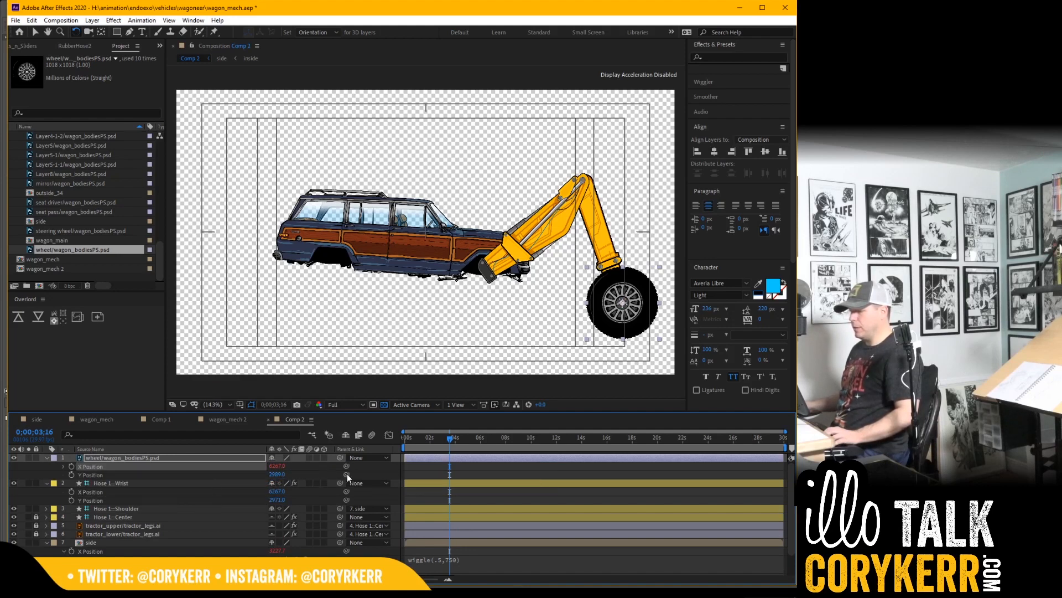
left_click_drag(347, 473, 219, 506)
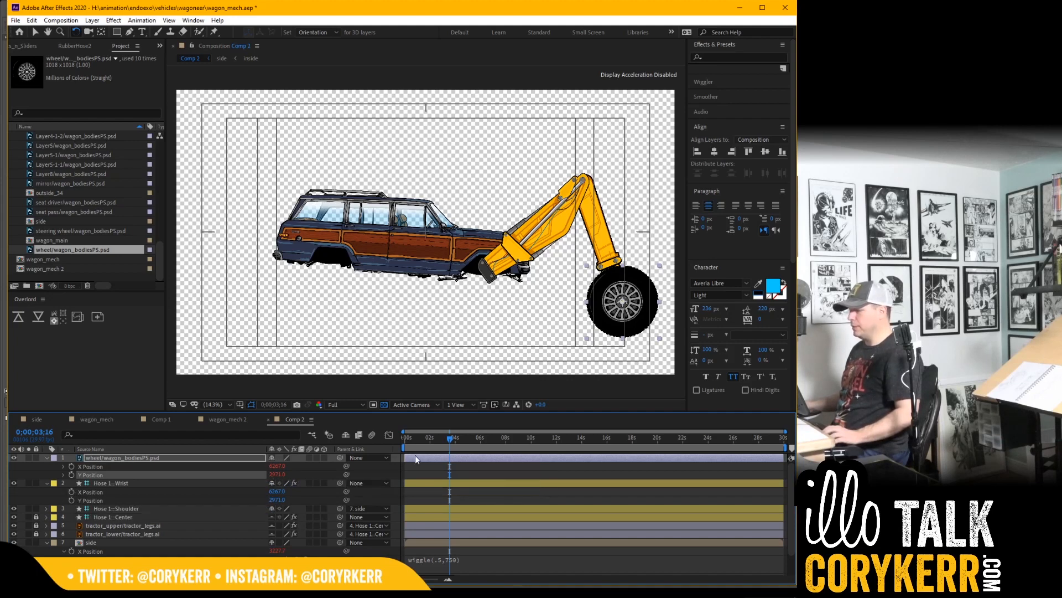
key("space")
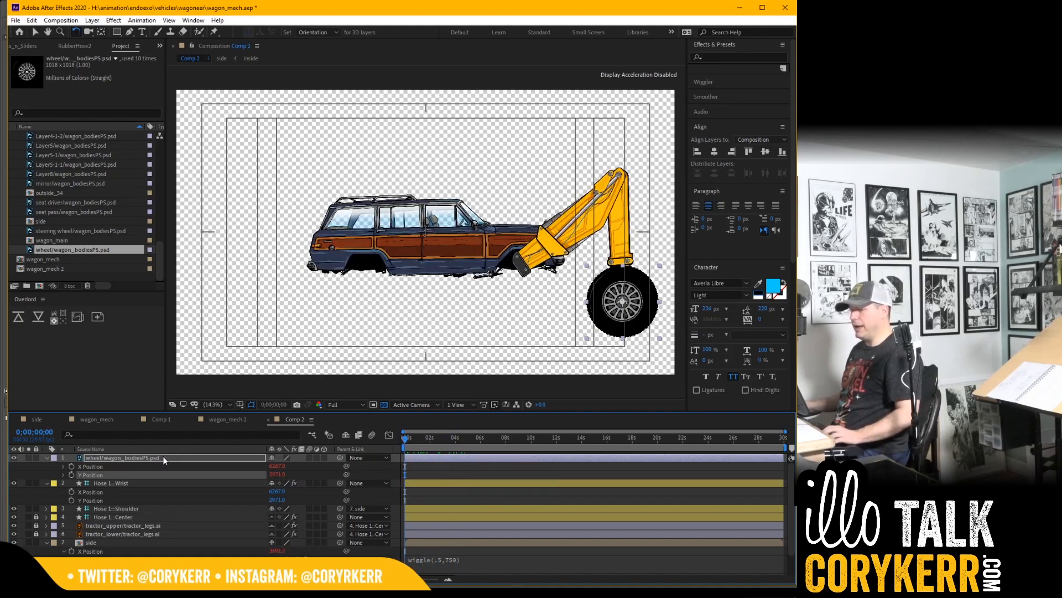
Step: Keyframe the wheel's Rotation from 0 at the first frame to one full revolution at 0;00;01;08
left_click(163, 459)
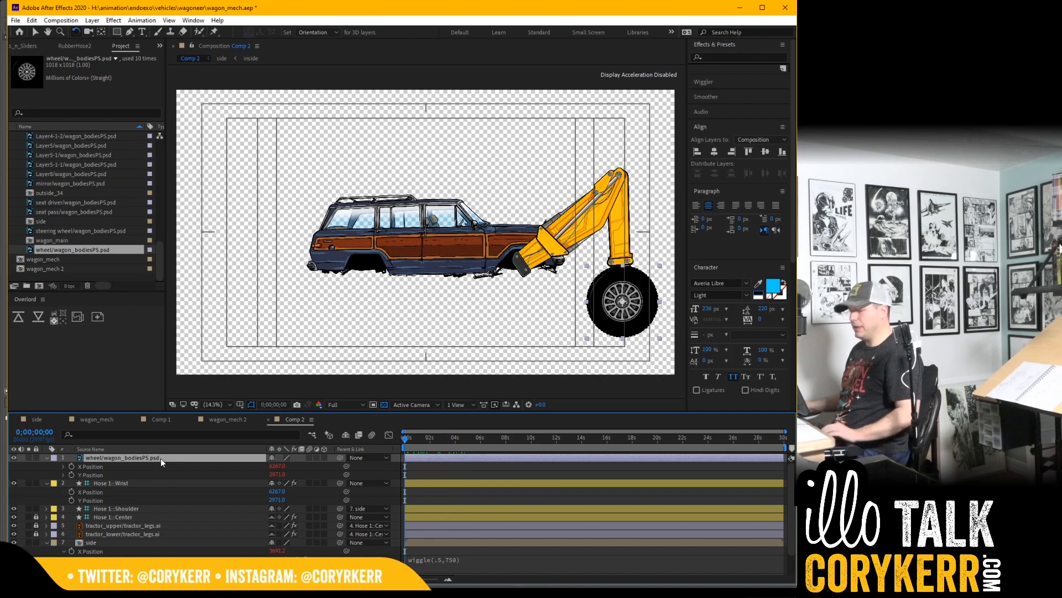
key("r")
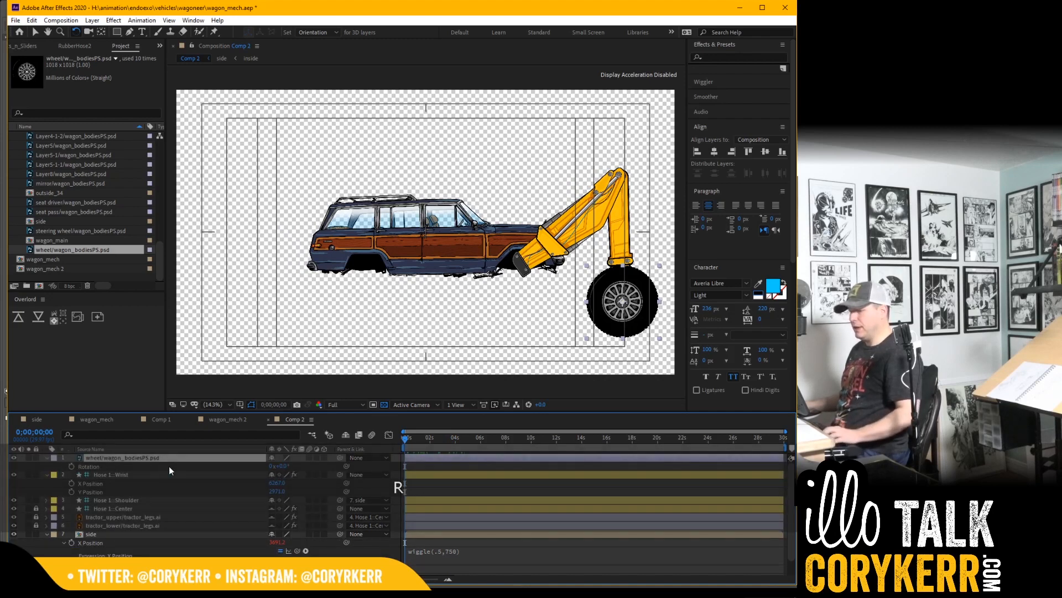
left_click(71, 466)
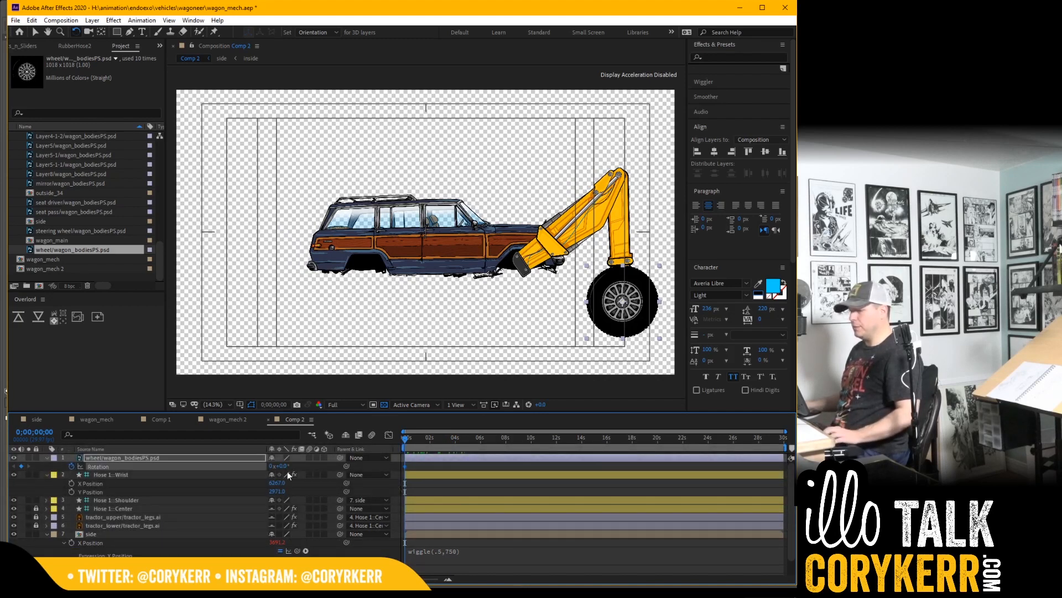
left_click_drag(405, 437, 421, 439)
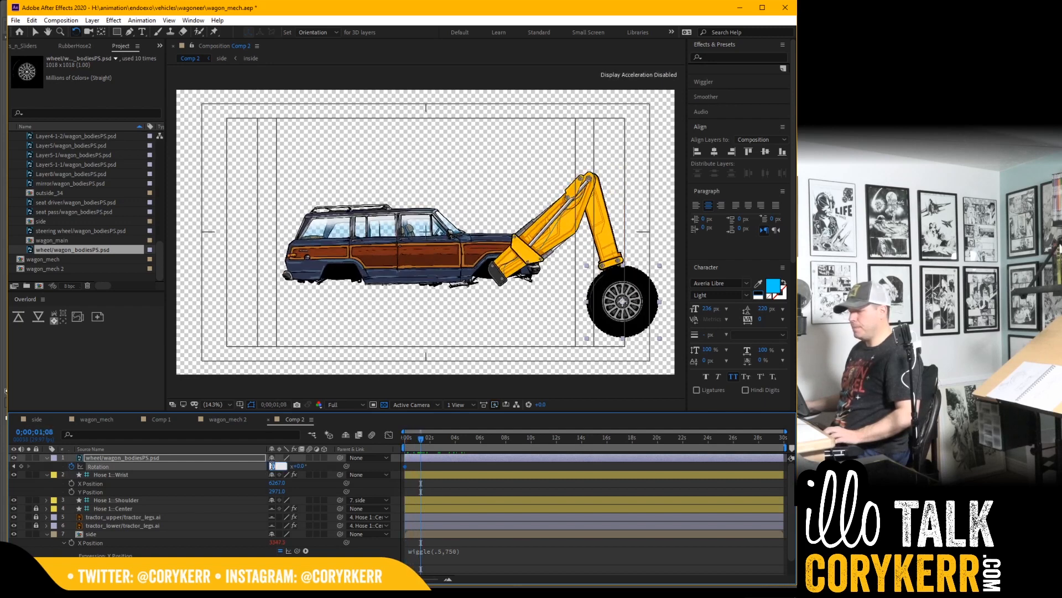
type("1")
key("Return")
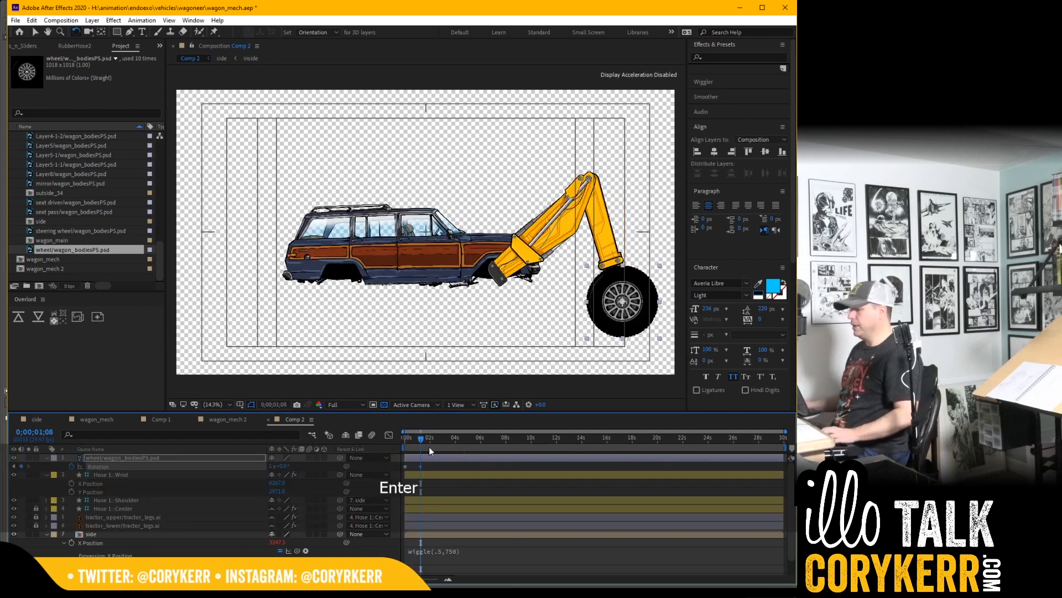
Step: Preview the wheel's rotation from the start of the composition, then stop playback
left_click_drag(421, 439, 399, 447)
key("space")
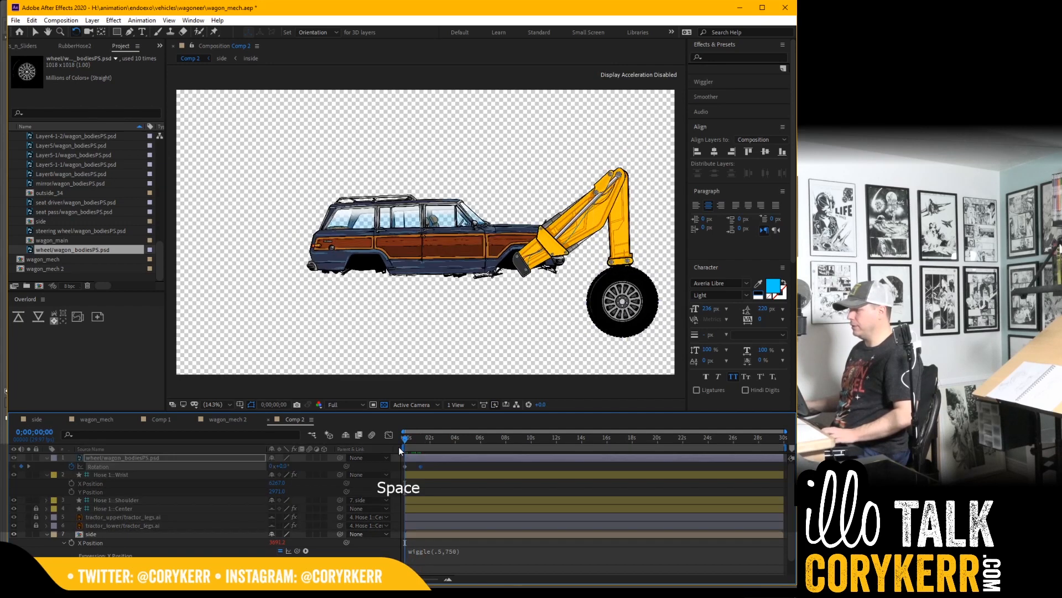
key("space")
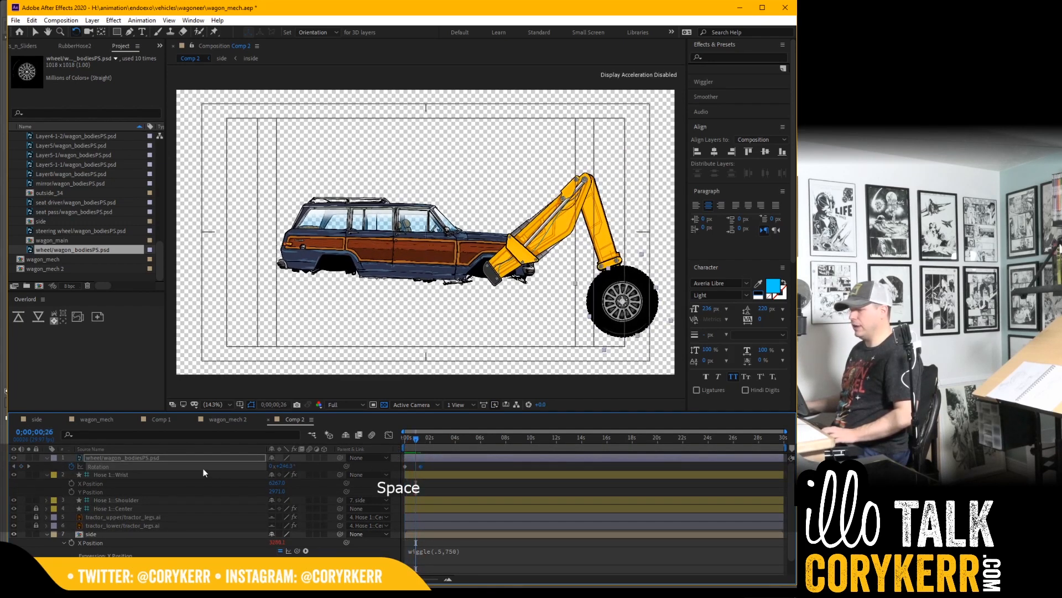
Step: Add a loopOut() expression to the wheel's Rotation and preview the repeating spin from the first frame
left_click(72, 466, "alt")
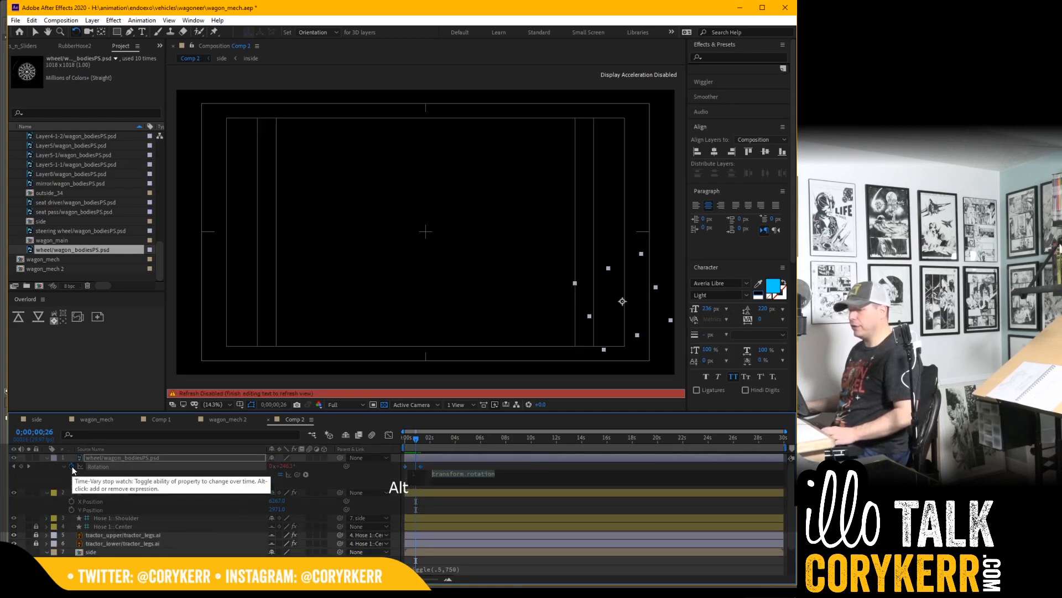
type("l")
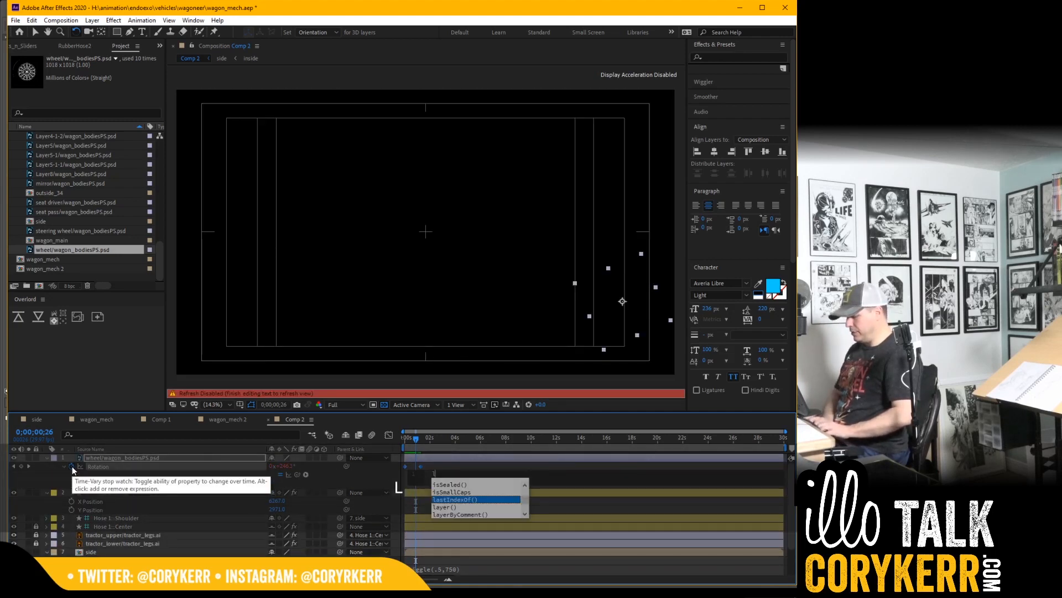
type("oopo")
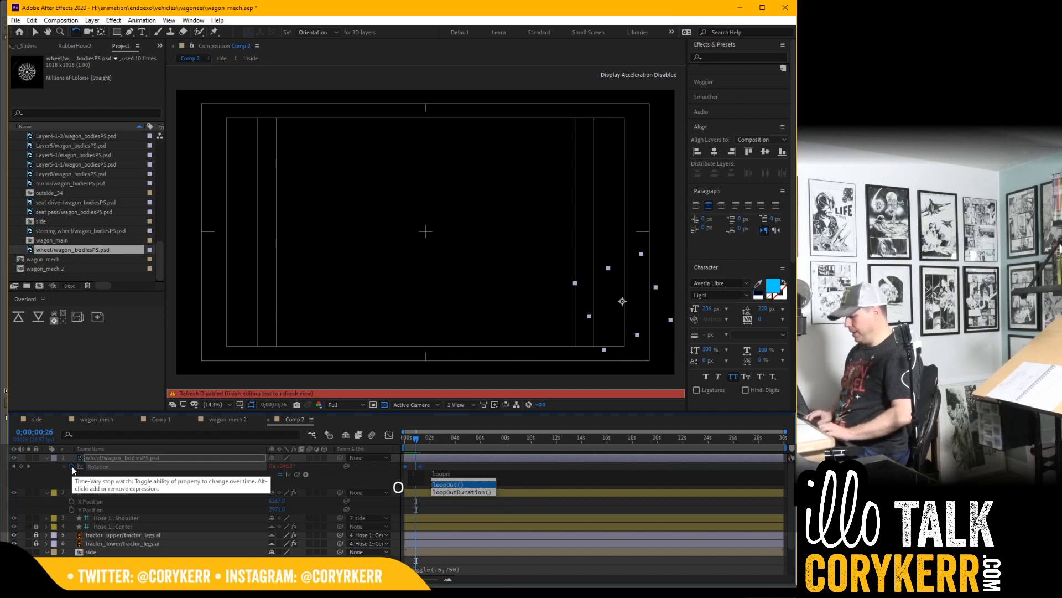
key("Return")
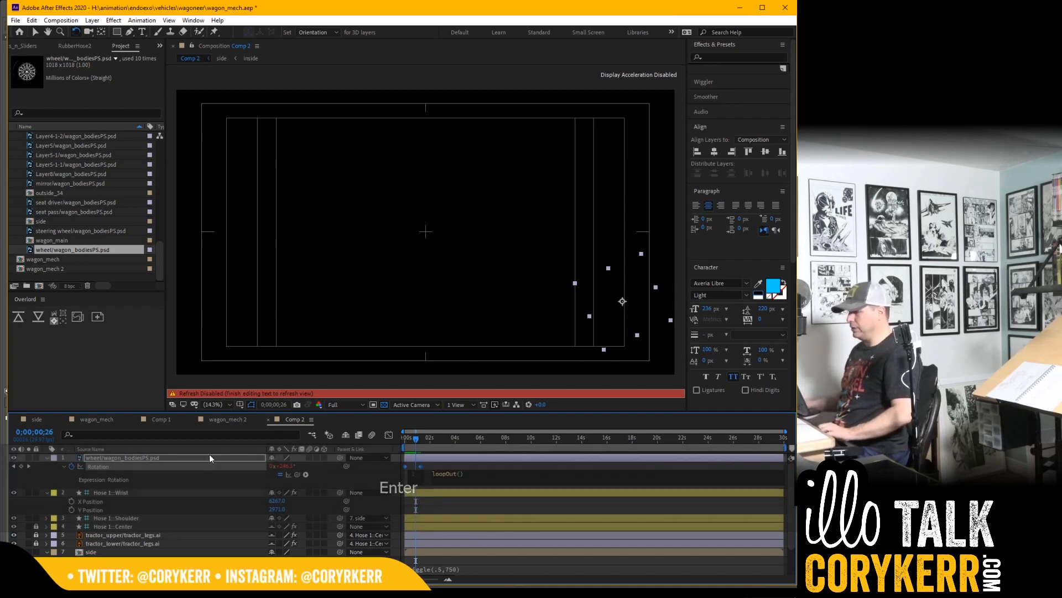
left_click(448, 469)
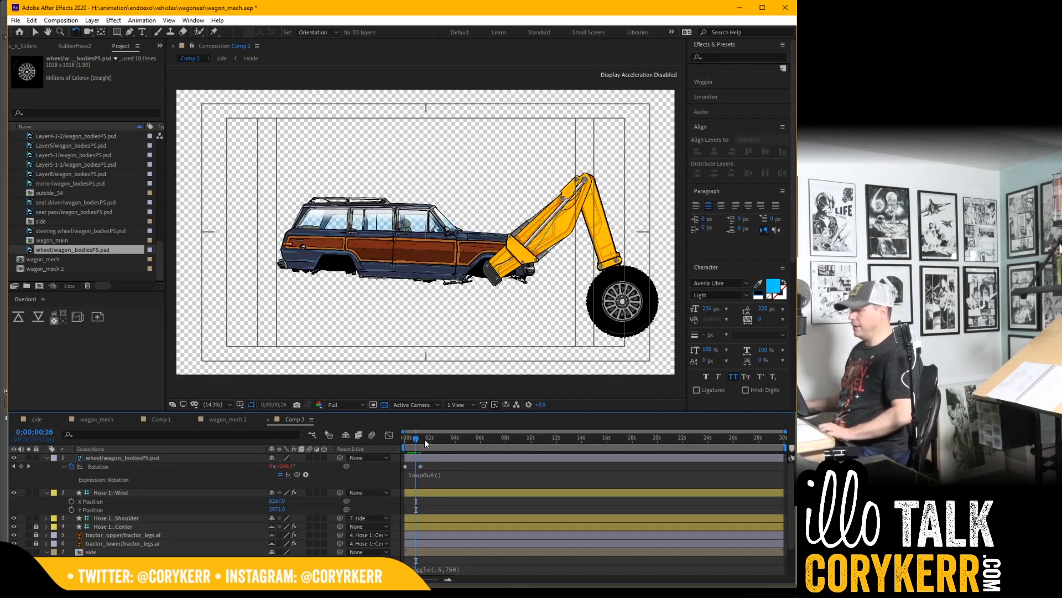
key("space")
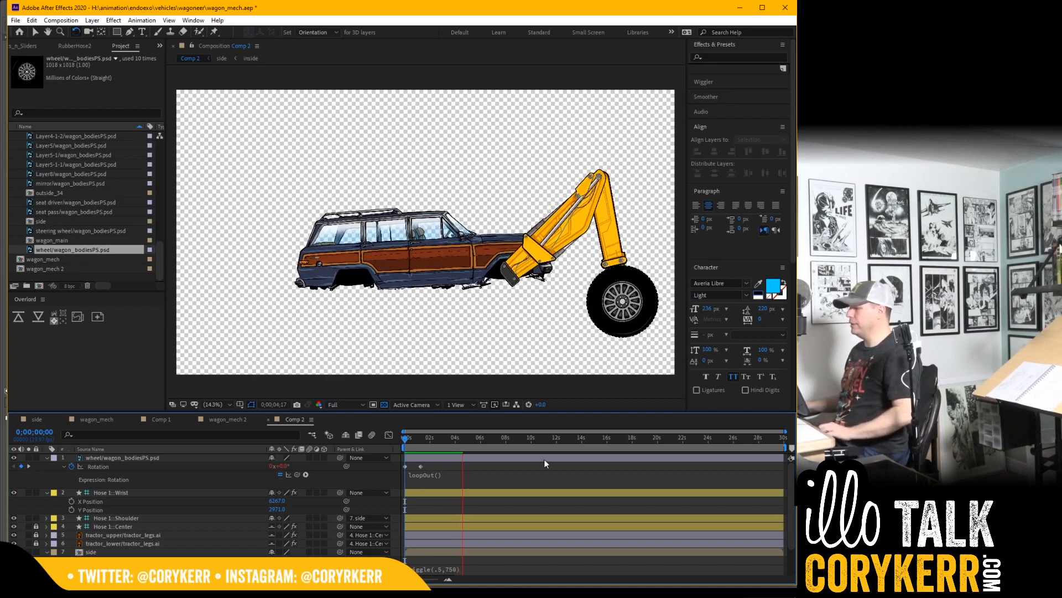
key("space")
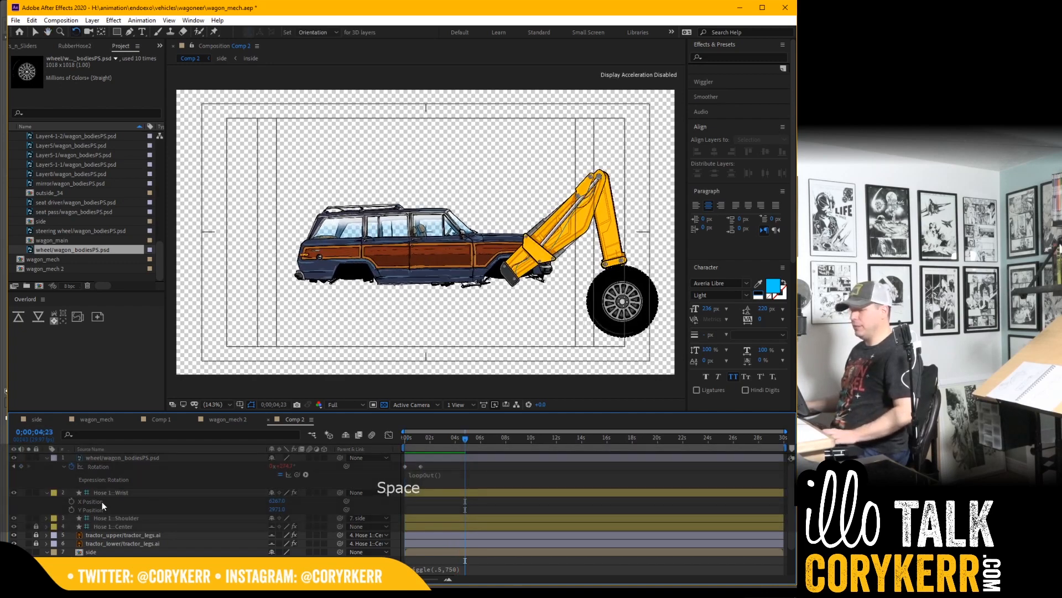
Step: Add the expression wiggle(2,150) to the X Position of the Hose 1::Wrist layer
left_click(72, 501, "alt")
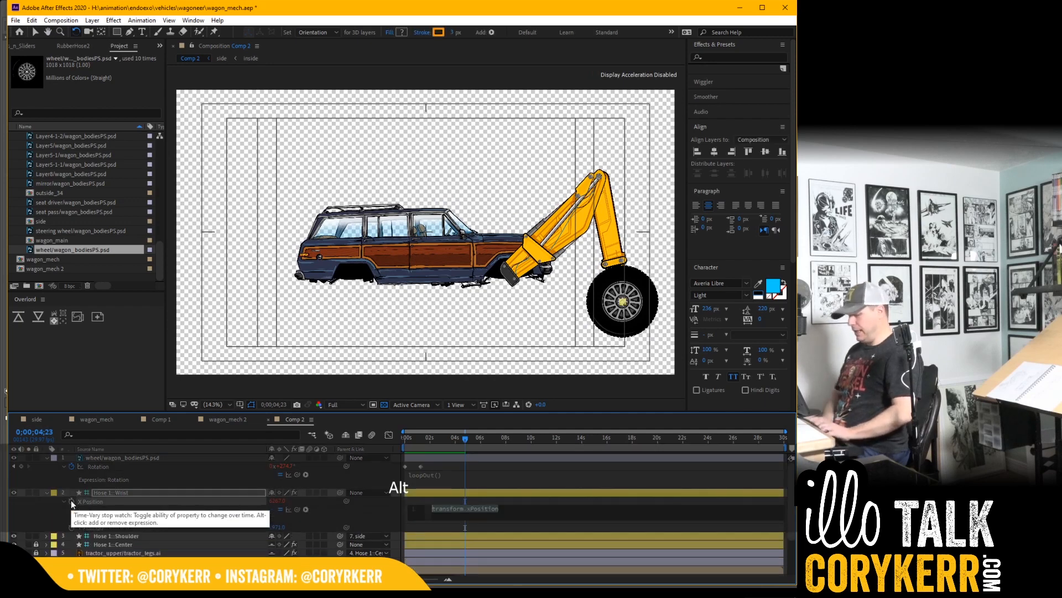
type("wiggl")
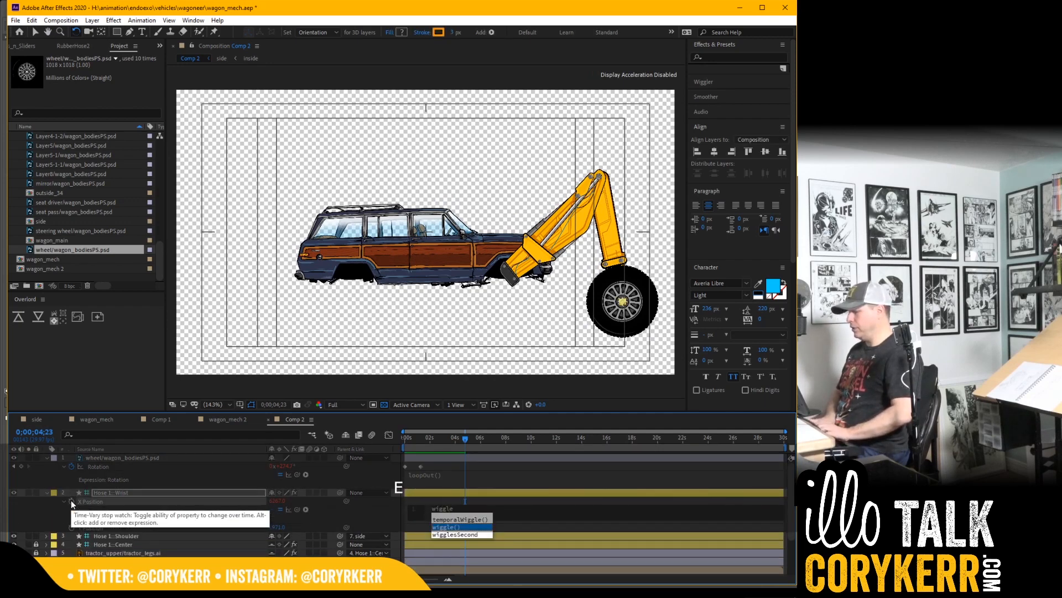
type("e")
key("Return")
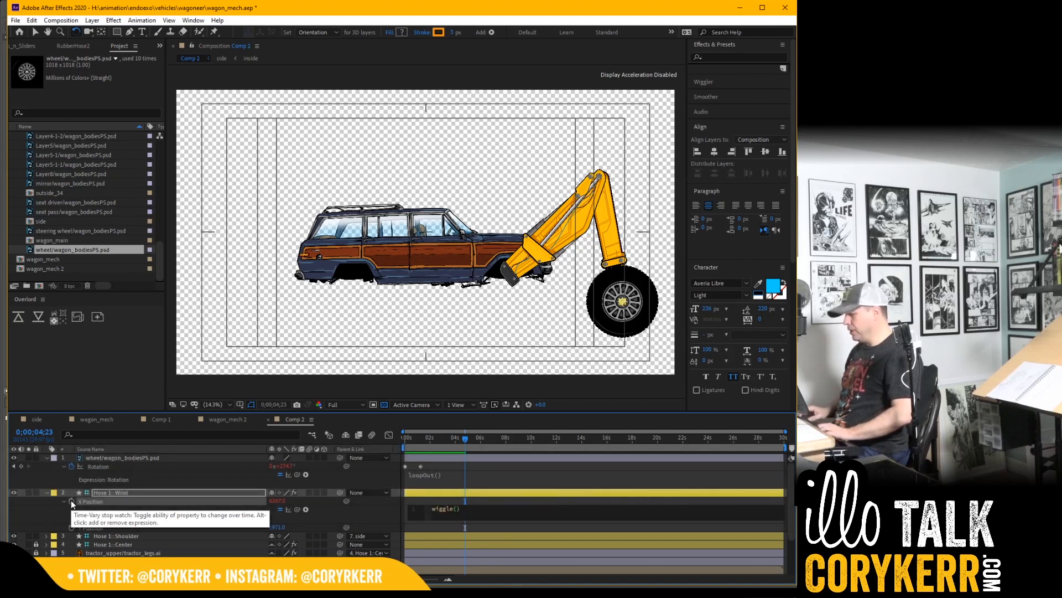
type("2,150")
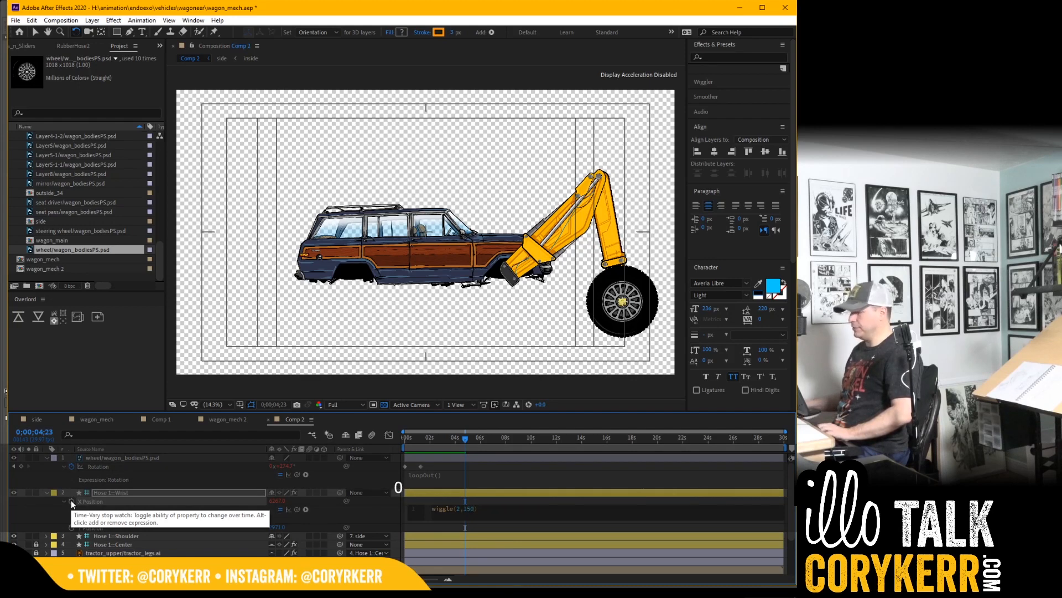
Step: Preview the wheel and leg's horizontal wiggle from the start of the composition, then stop playback
left_click(429, 439)
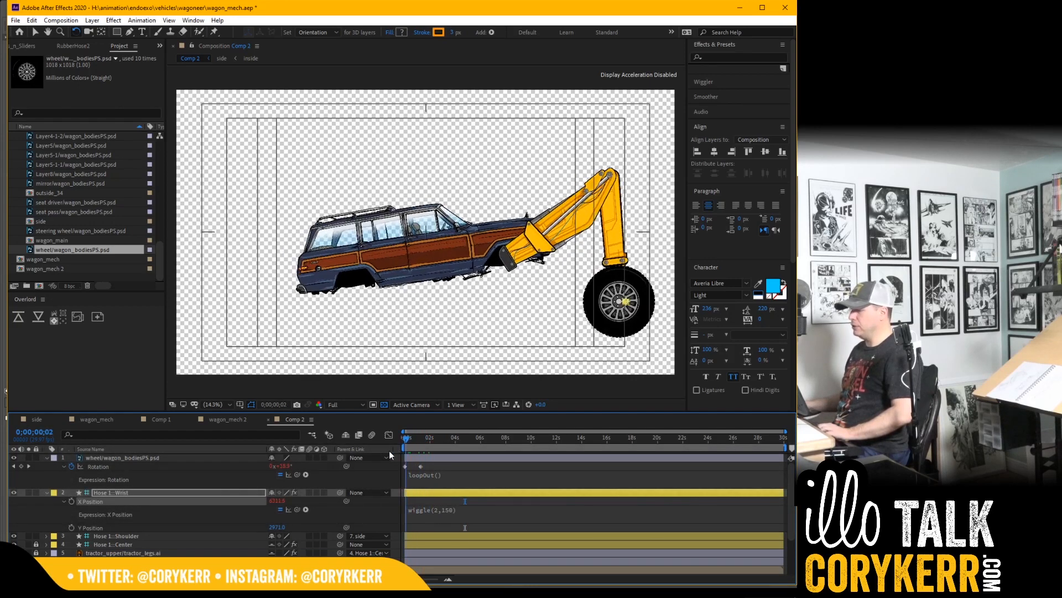
key("space")
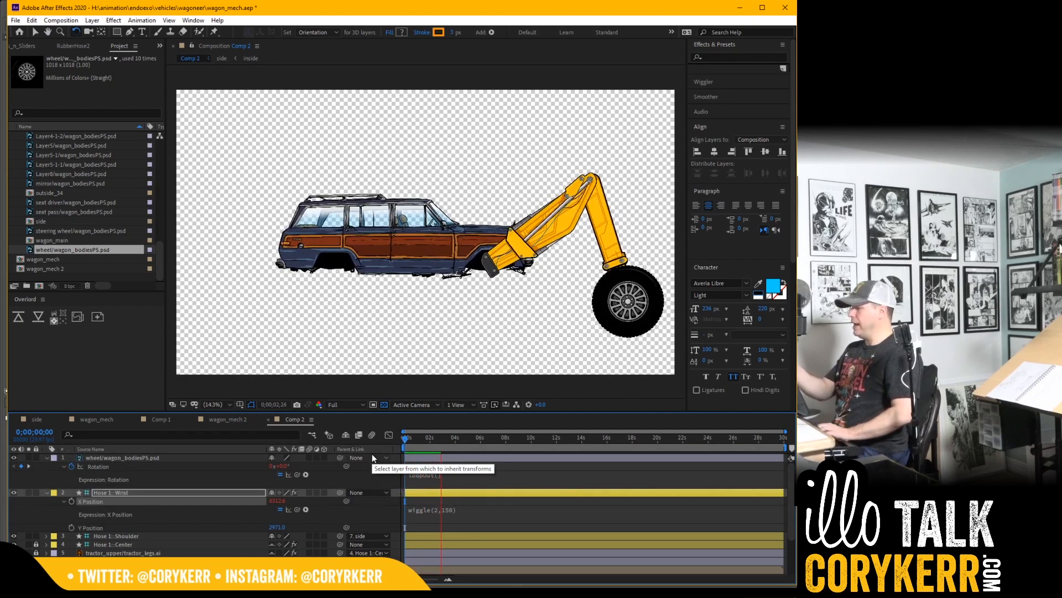
key("space")
Step: Change the wiggle expression on the Hose 1::Wrist layer's X Position to wiggle(2,450)
left_click(443, 509)
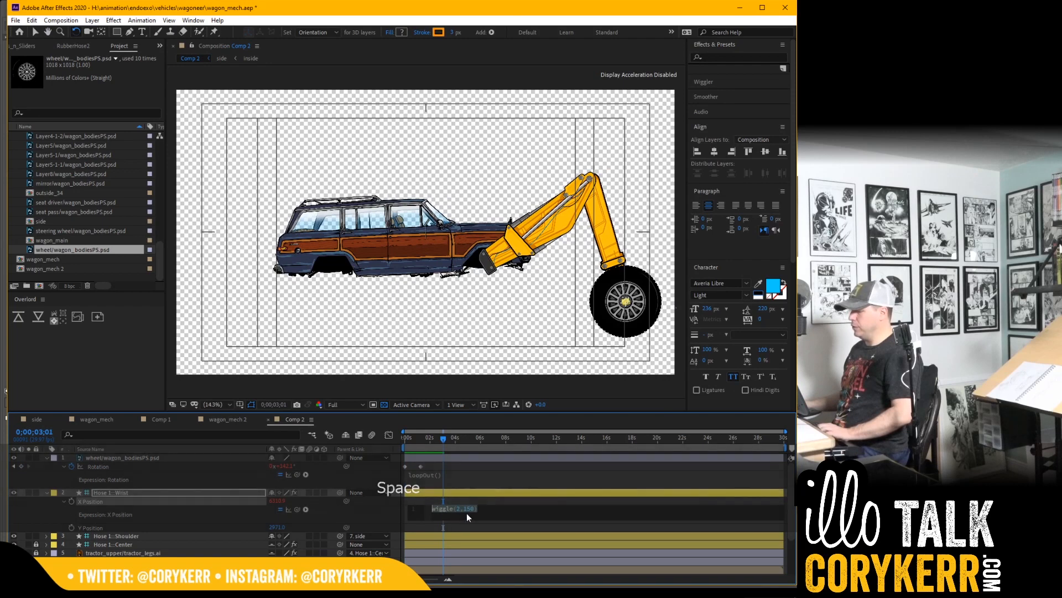
key("BackSpace")
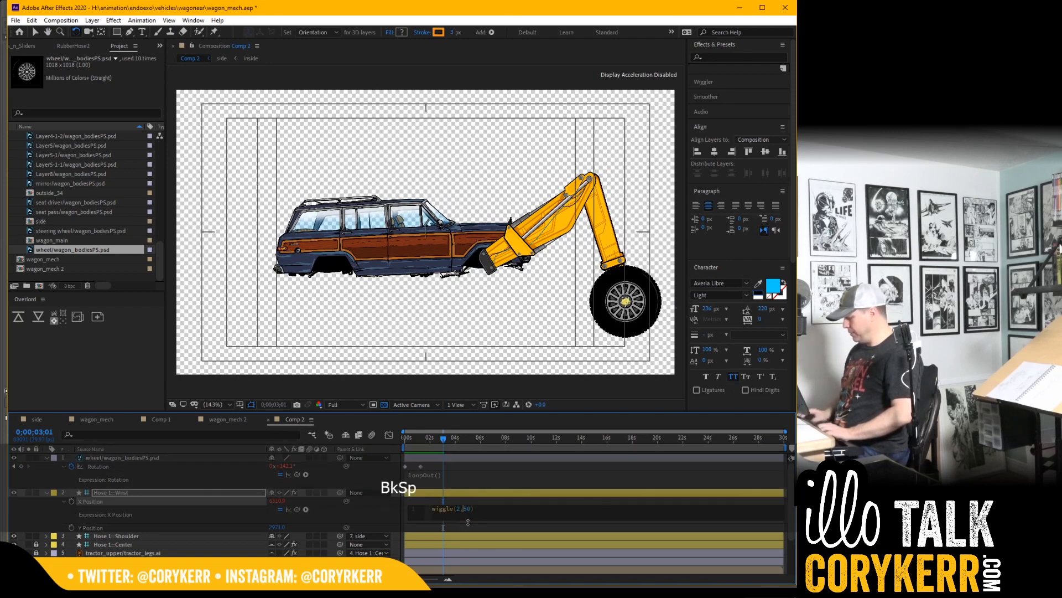
type("4")
Step: Preview the stronger horizontal wiggle of the wheel and leg from the first frame, then stop playback
left_click_drag(426, 436, 387, 452)
key("space")
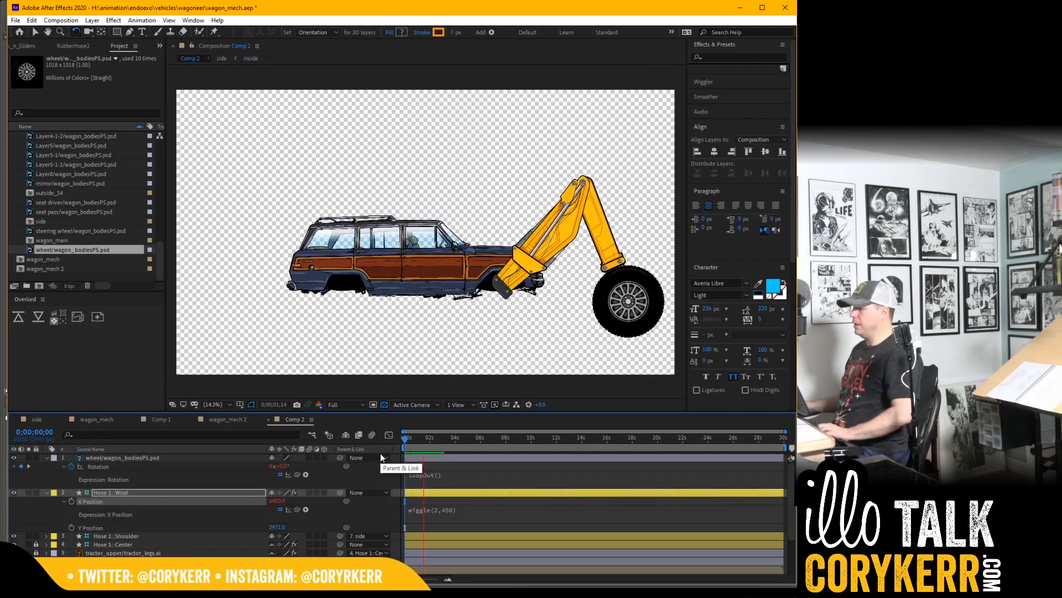
key("space")
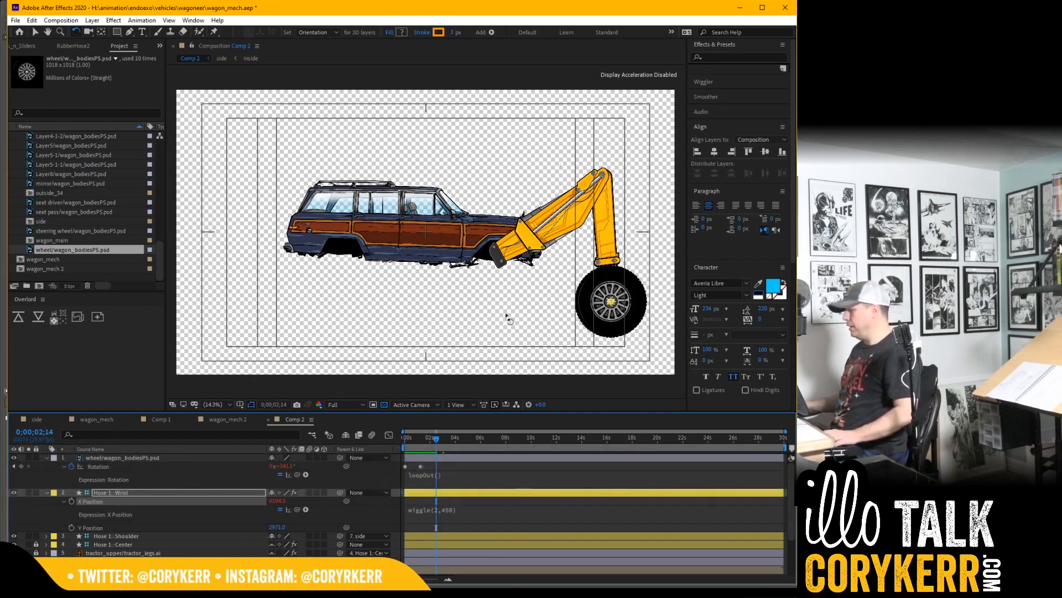
Step: In the wagon_mech composition, try moving the Hose 1::Wrist controller outward from the wagon, then undo the move
left_click(103, 419)
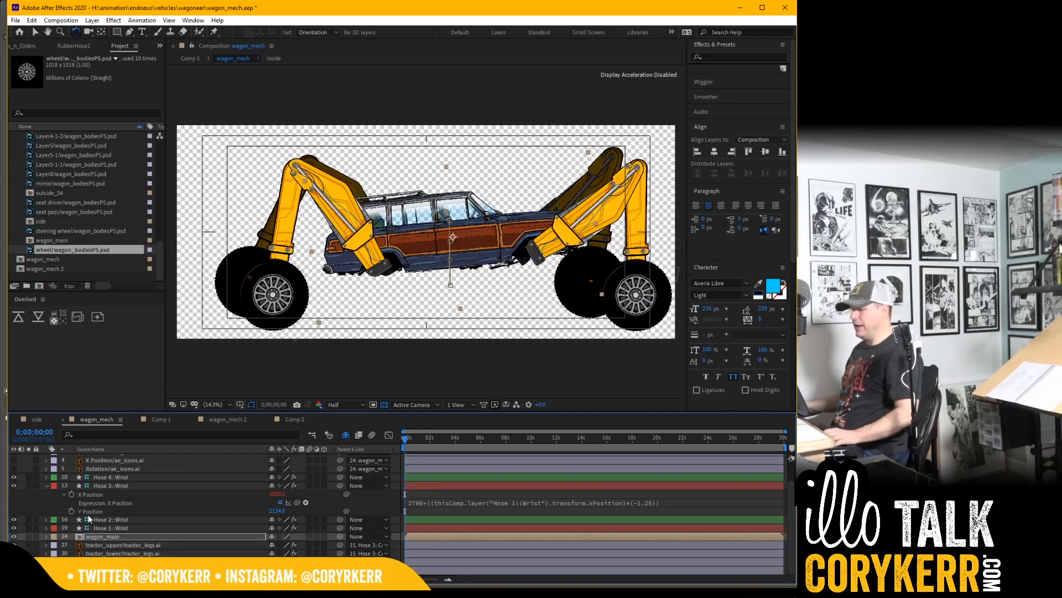
left_click(138, 529)
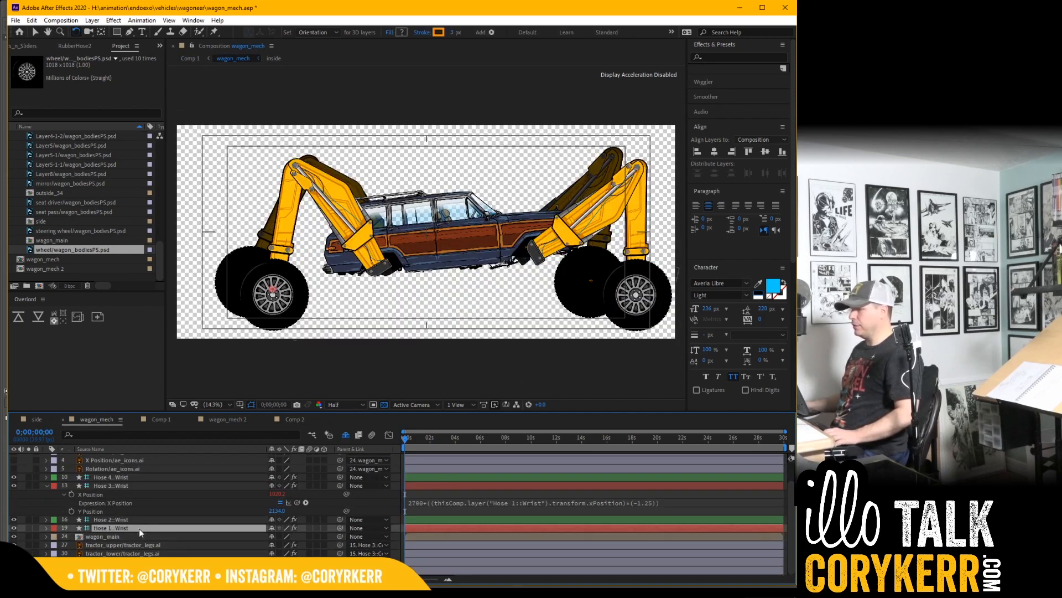
key("v")
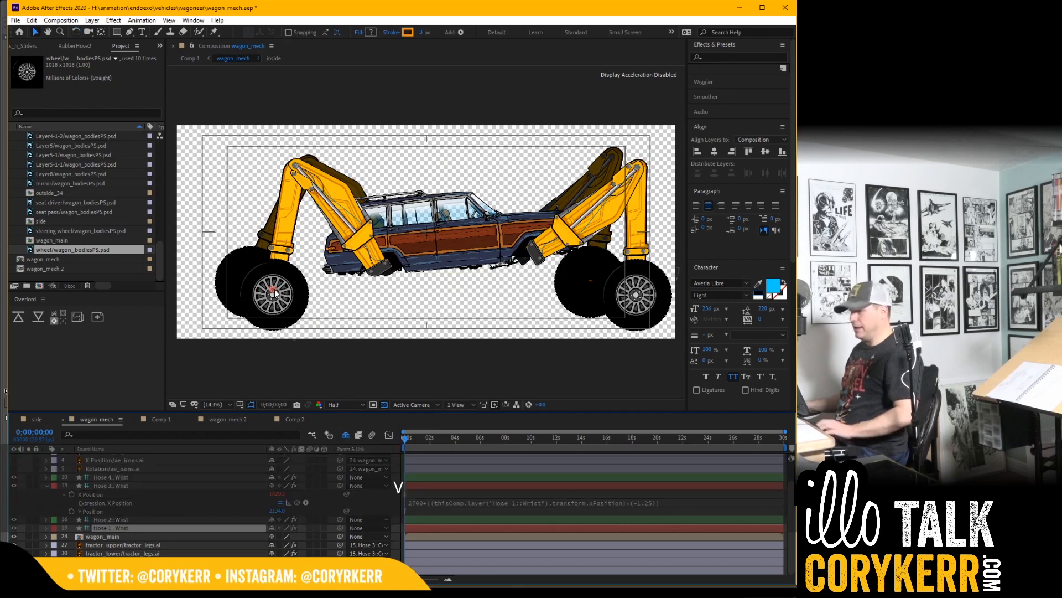
left_click_drag(273, 292, 215, 281)
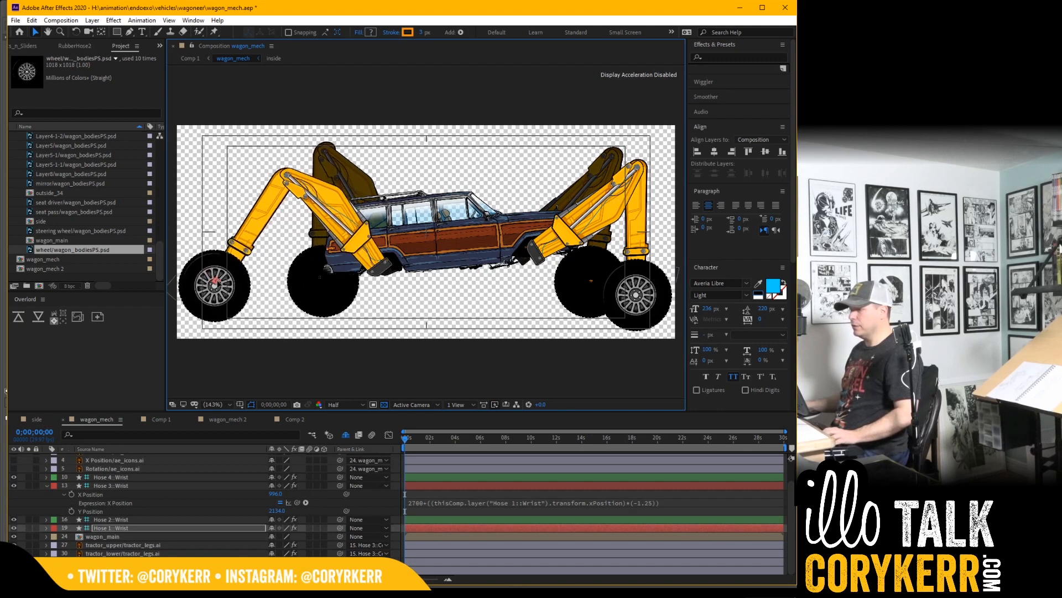
key("ctrl+z")
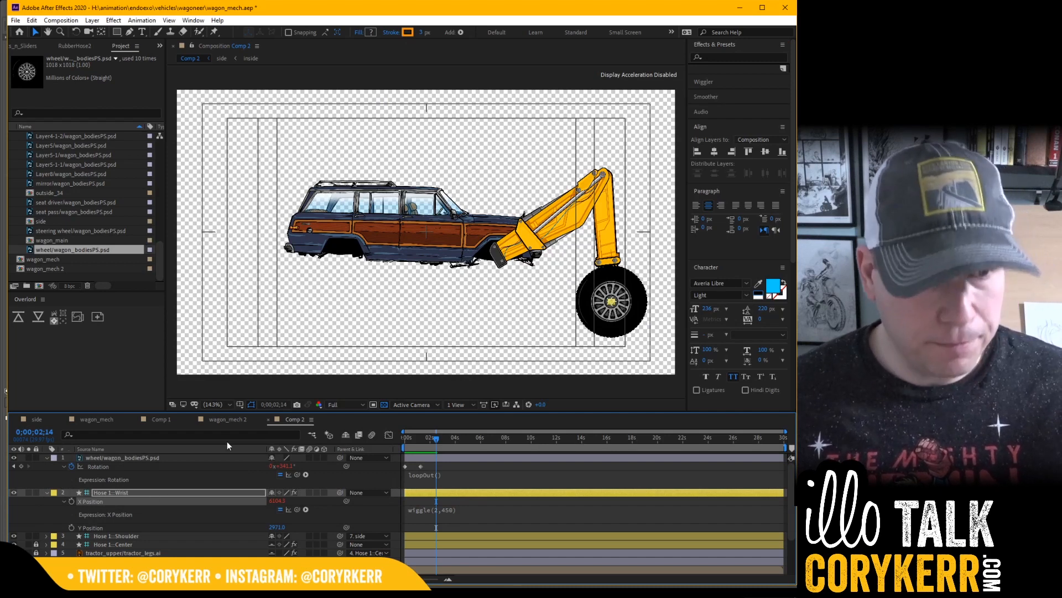
Step: Add piston/tractor_legs.ai to Comp 2 and place it vertically at the upper center of the frame
scroll(72, 215, "up", 5)
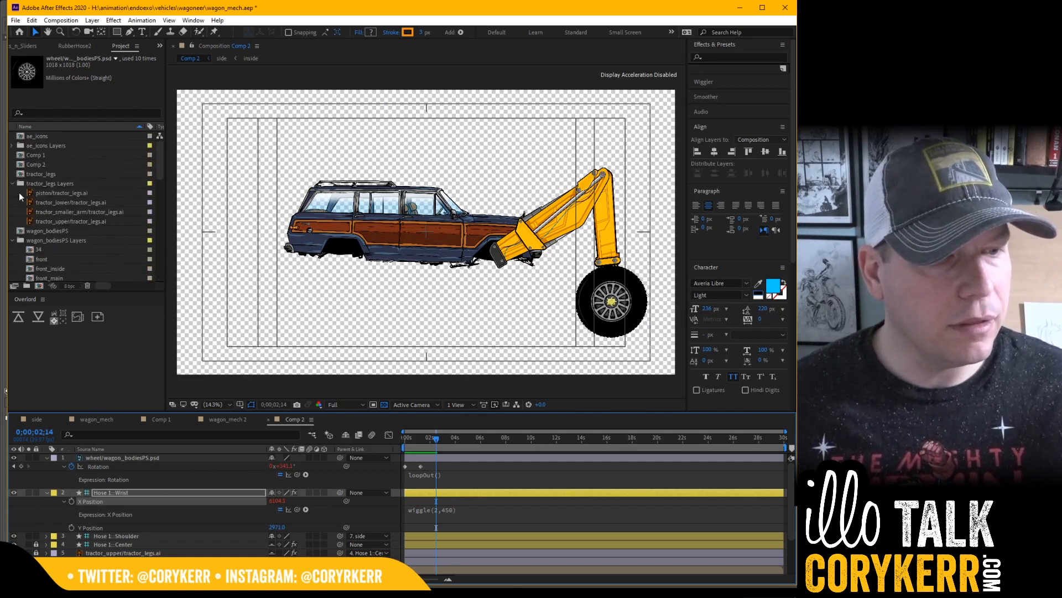
left_click(39, 193)
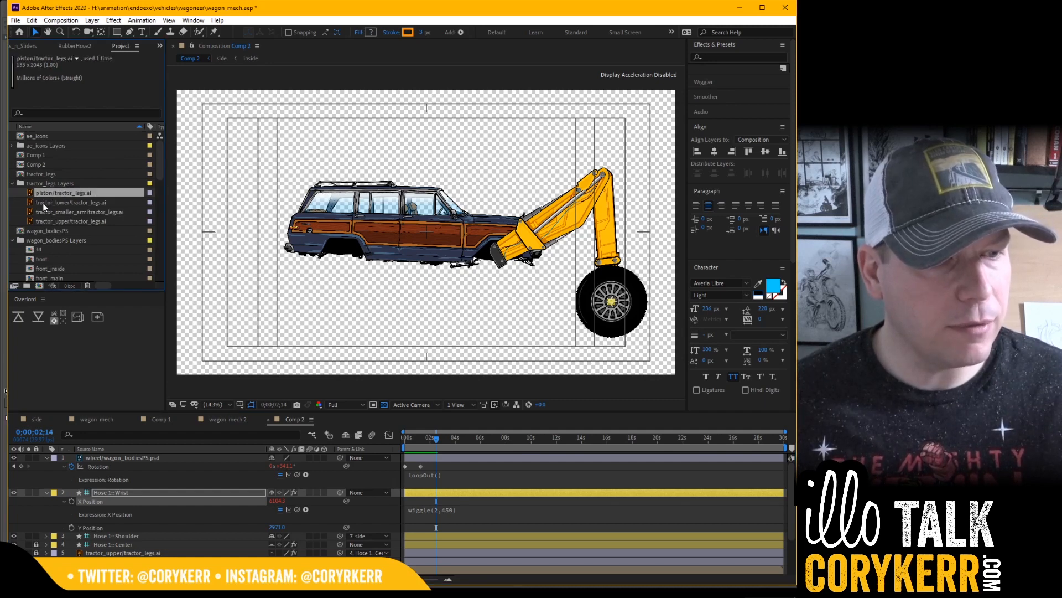
left_click_drag(34, 194, 427, 189)
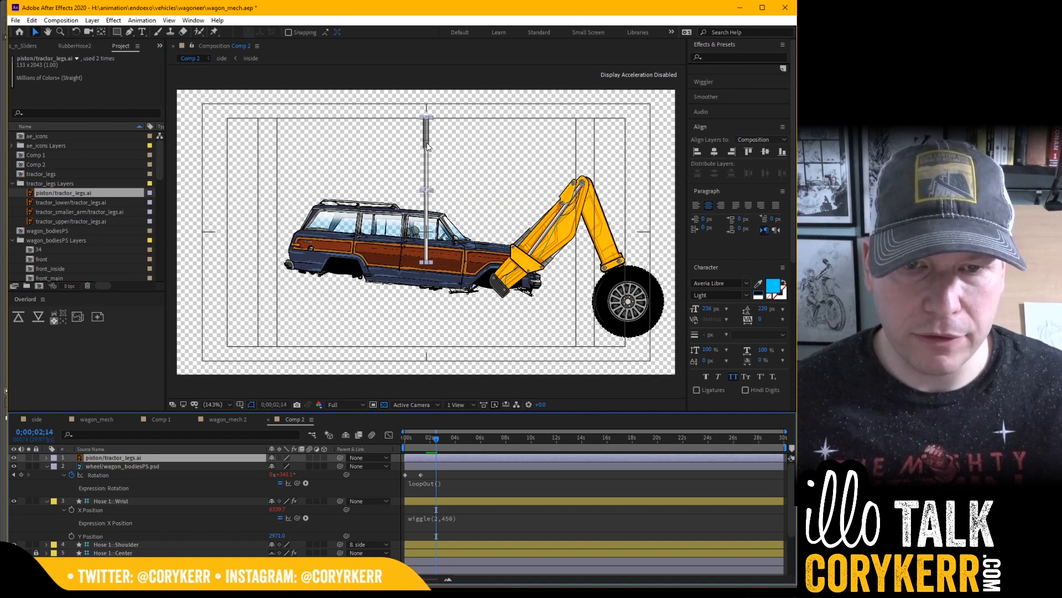
left_click_drag(427, 145, 428, 115)
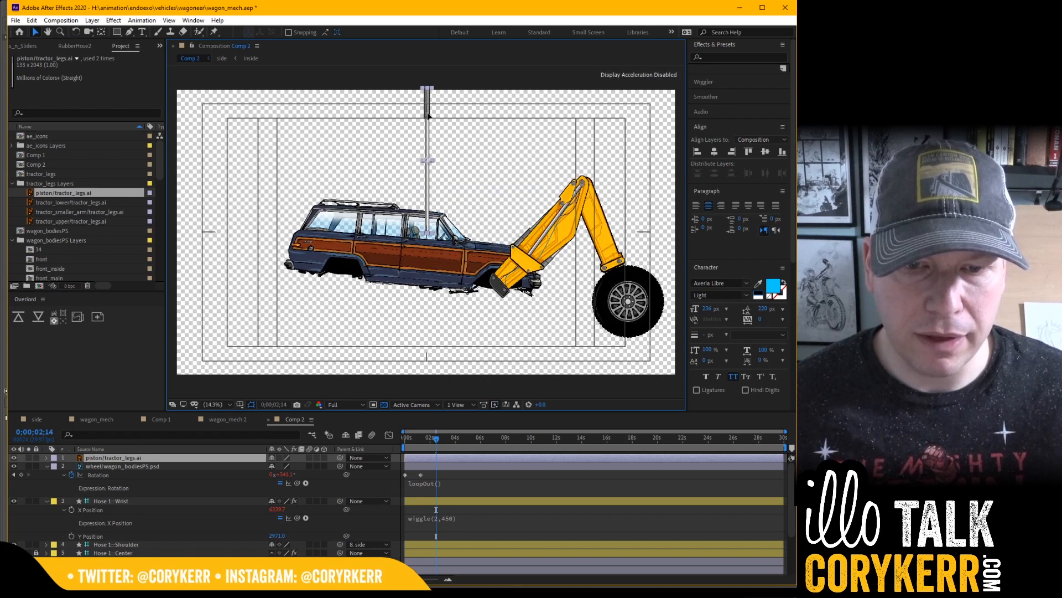
Step: Add tractor_smaller_arm/tractor_legs.ai to Comp 2, overlapping the lower end of the piston
left_click(73, 203)
left_click(68, 222)
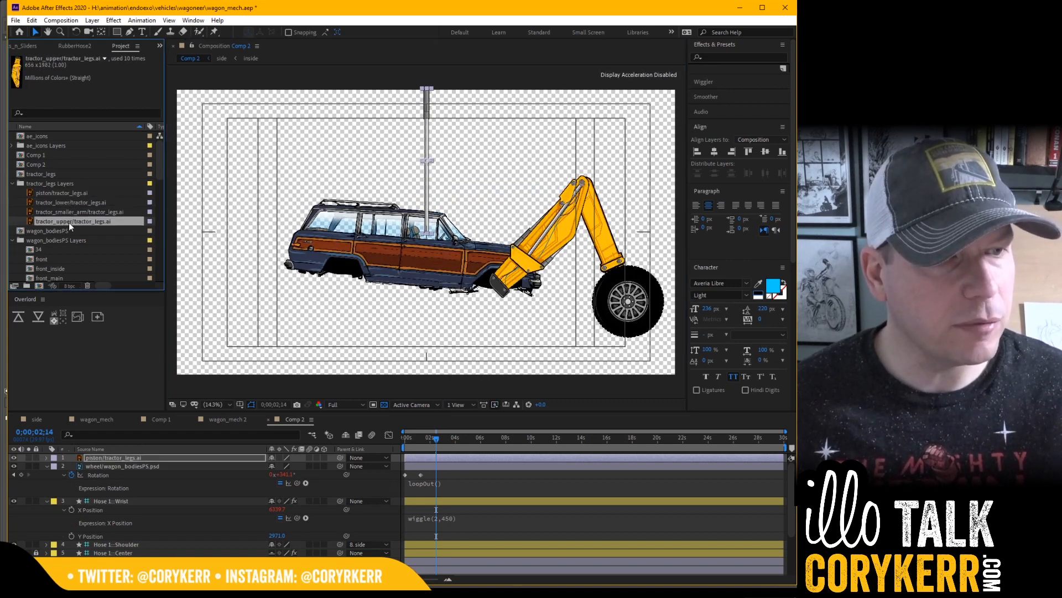
left_click(68, 211)
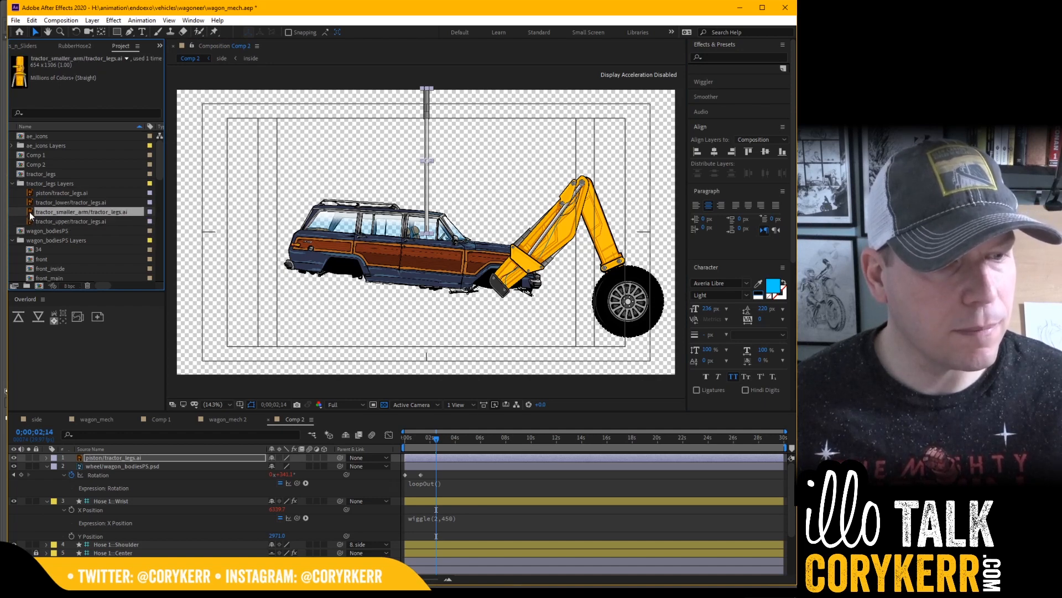
left_click_drag(29, 211, 426, 302)
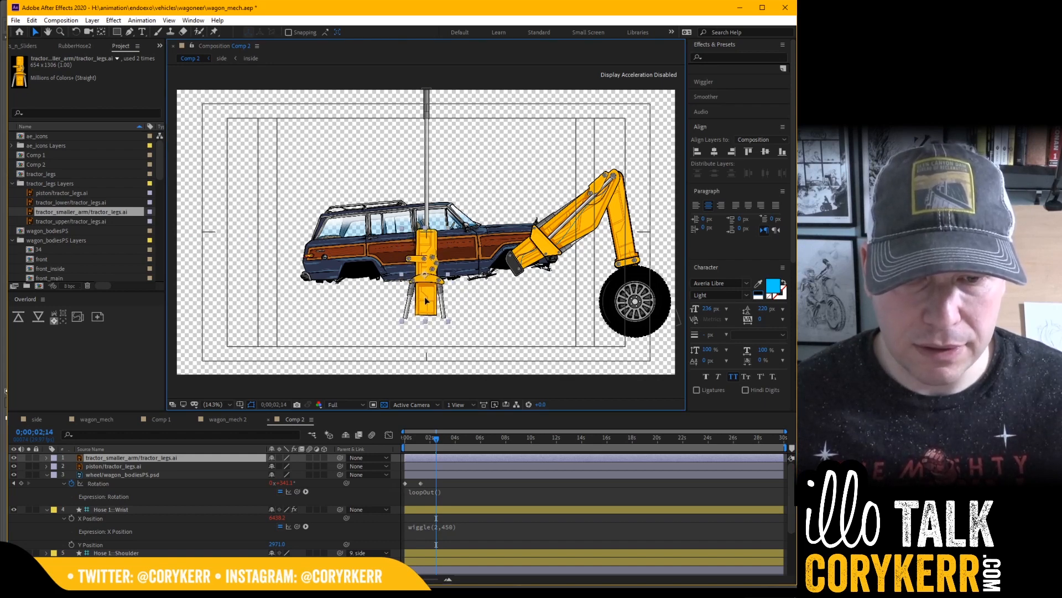
key("Return")
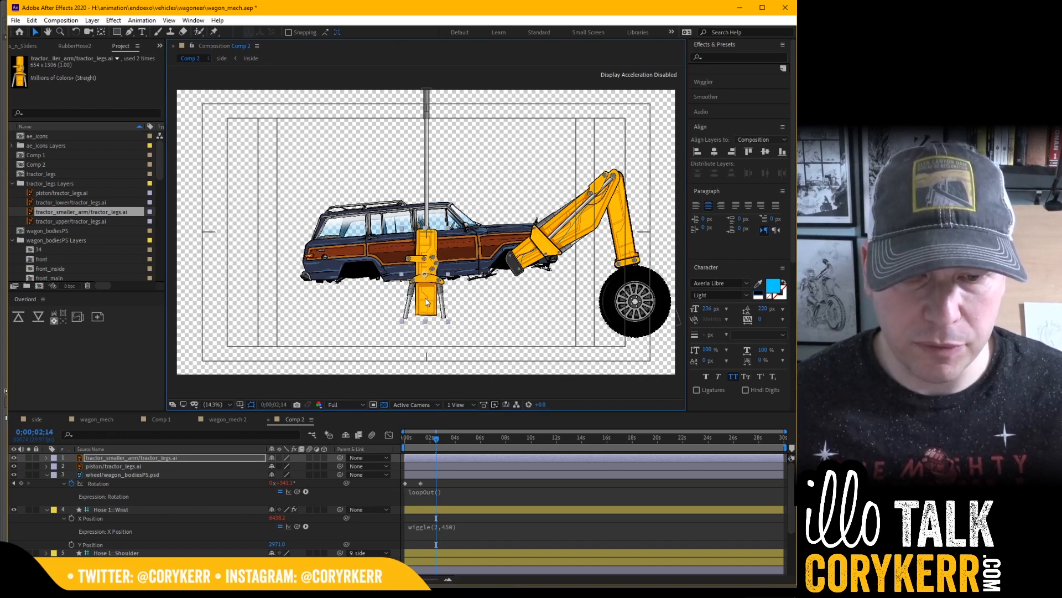
Step: Rig the piston and tractor_smaller_arm layers together as a RubberHose limb with Shoulder/Wrist controllers
left_click(430, 151)
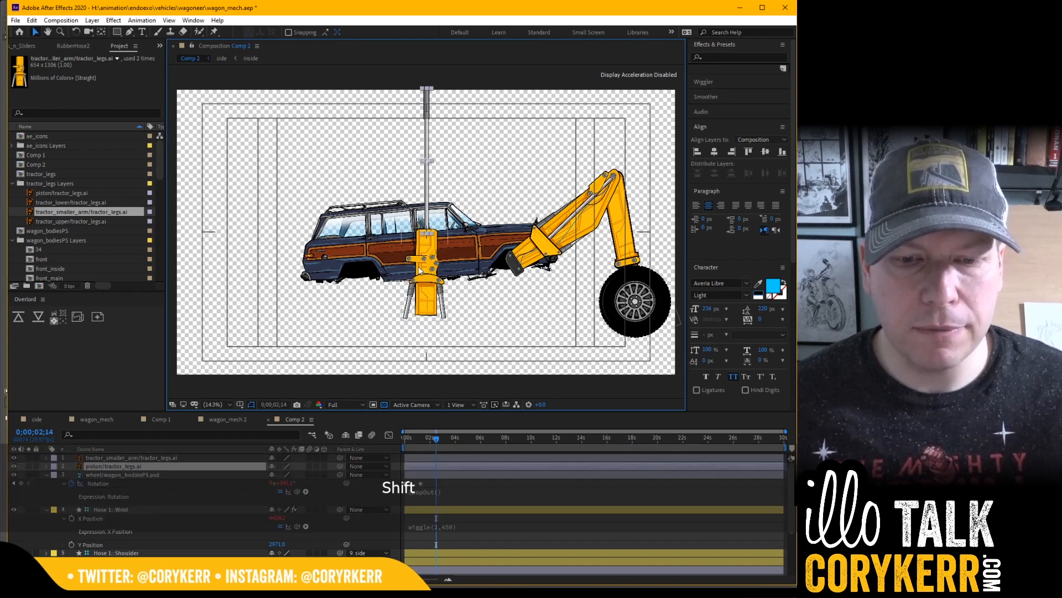
left_click(429, 270, "shift")
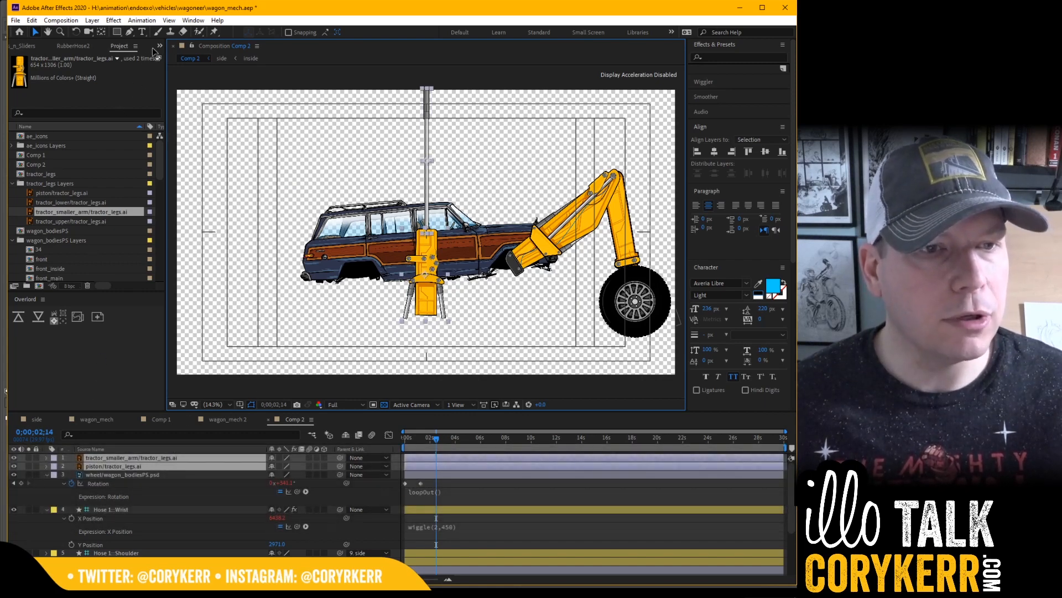
left_click(79, 47)
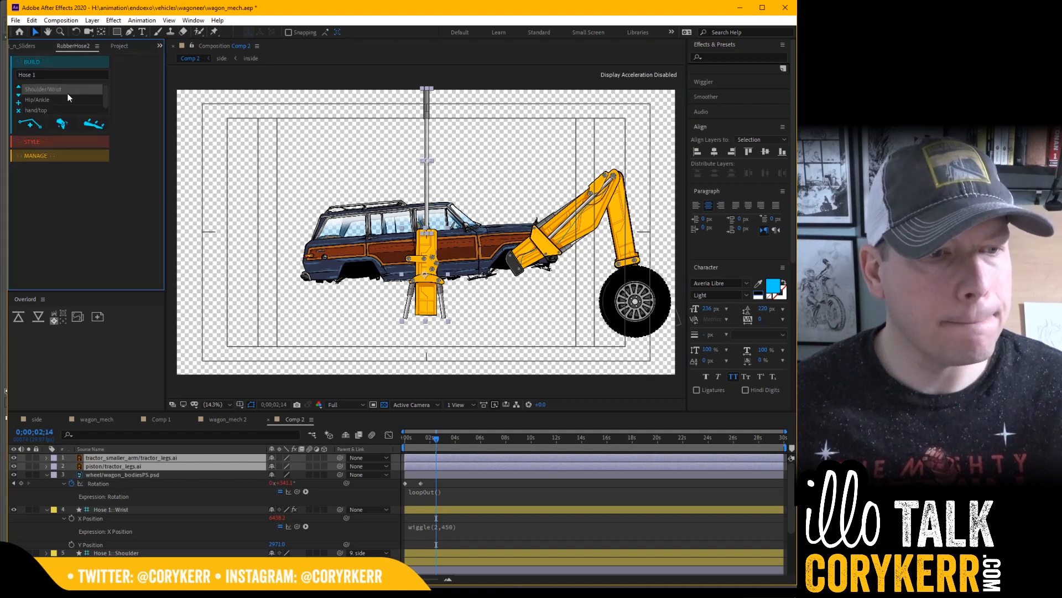
left_click(61, 126)
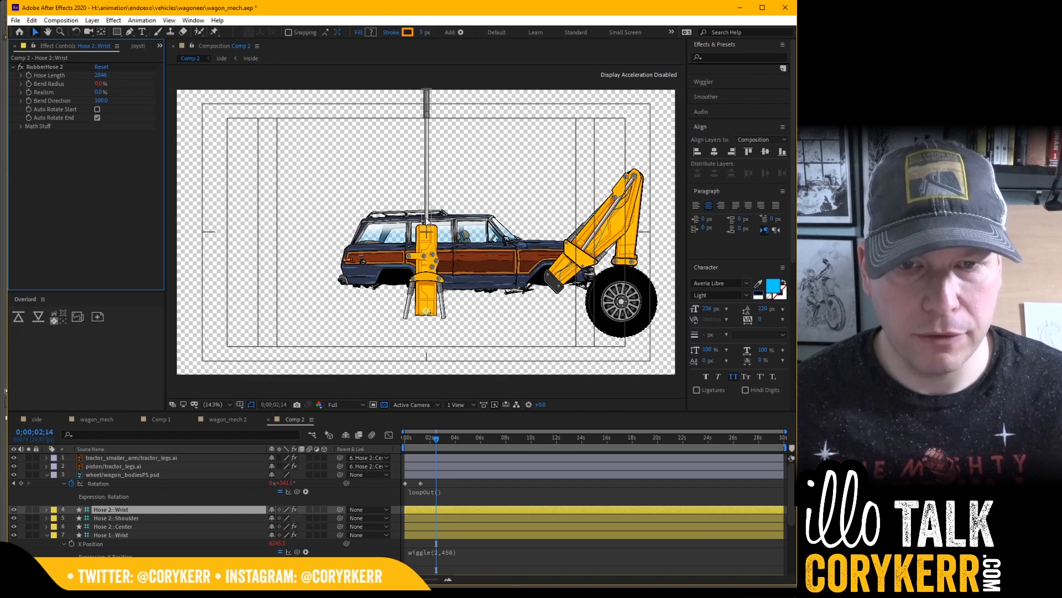
Step: Move the Hose 2::Wrist controller to the leg's joint at the wagon's front and the Hose 2::Shoulder controller to the wheel hub
scroll(430, 206, "down", 1)
scroll(430, 207, "up", 1)
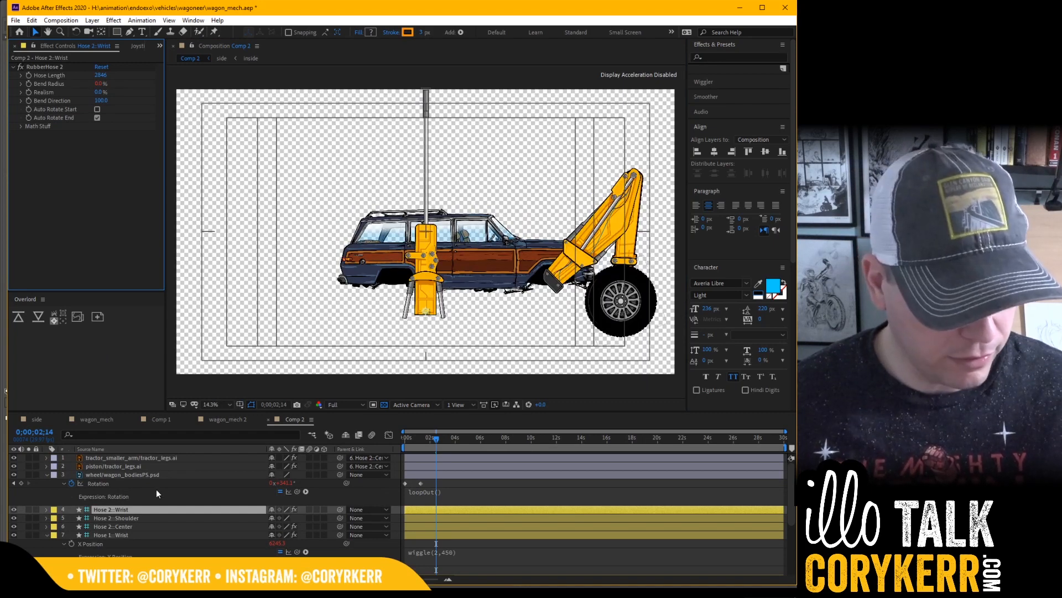
left_click(139, 519)
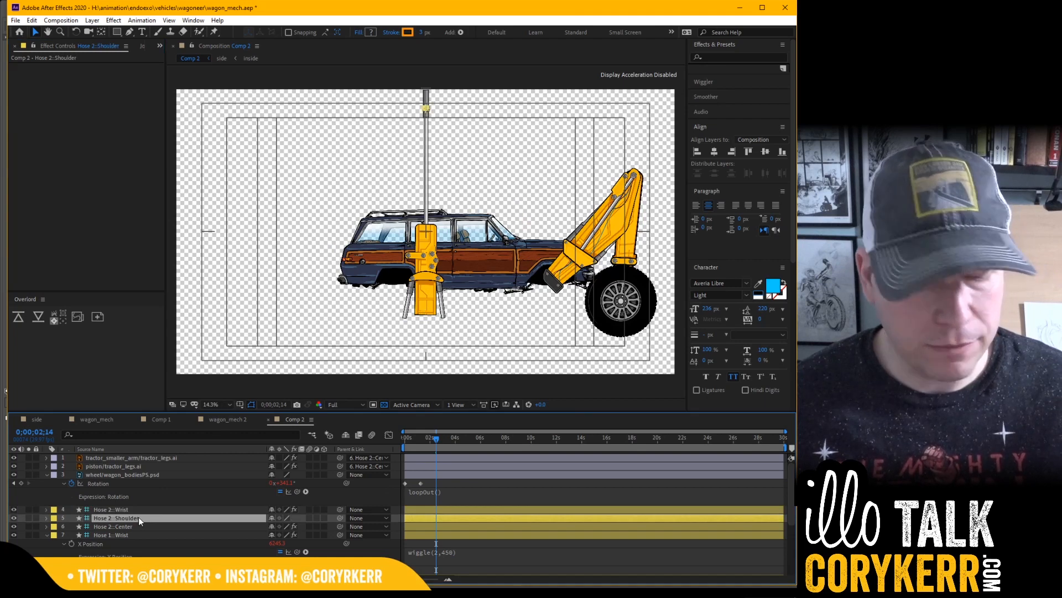
left_click(138, 508)
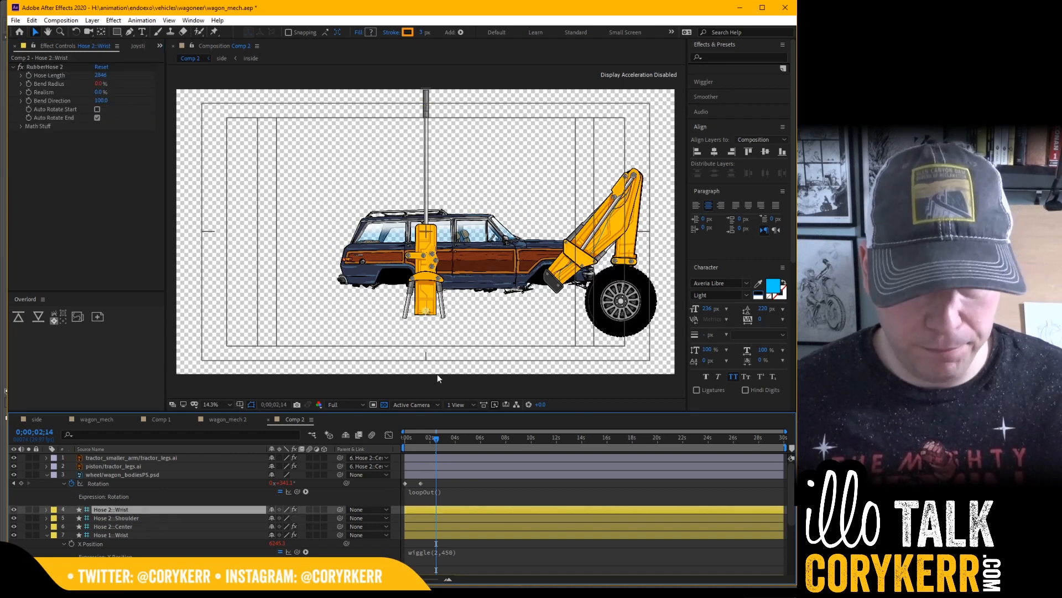
left_click_drag(426, 311, 395, 277)
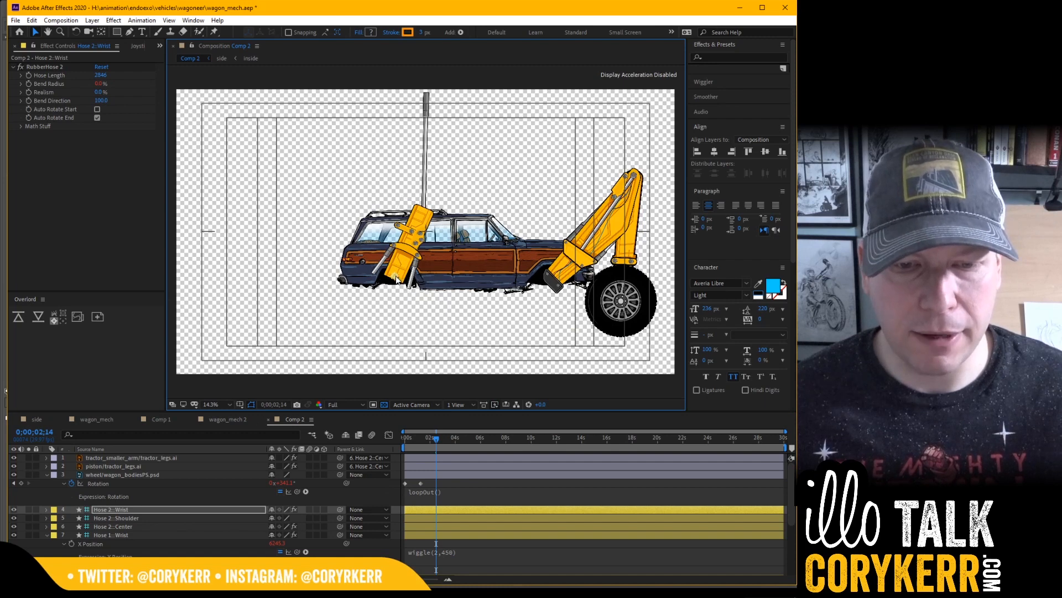
left_click_drag(395, 277, 545, 281)
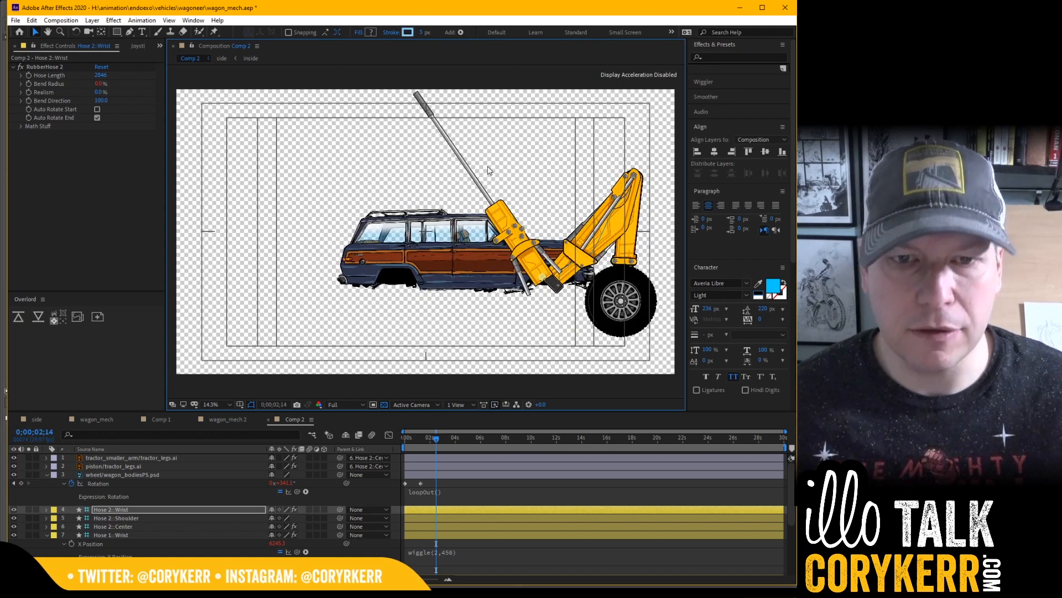
left_click(115, 518)
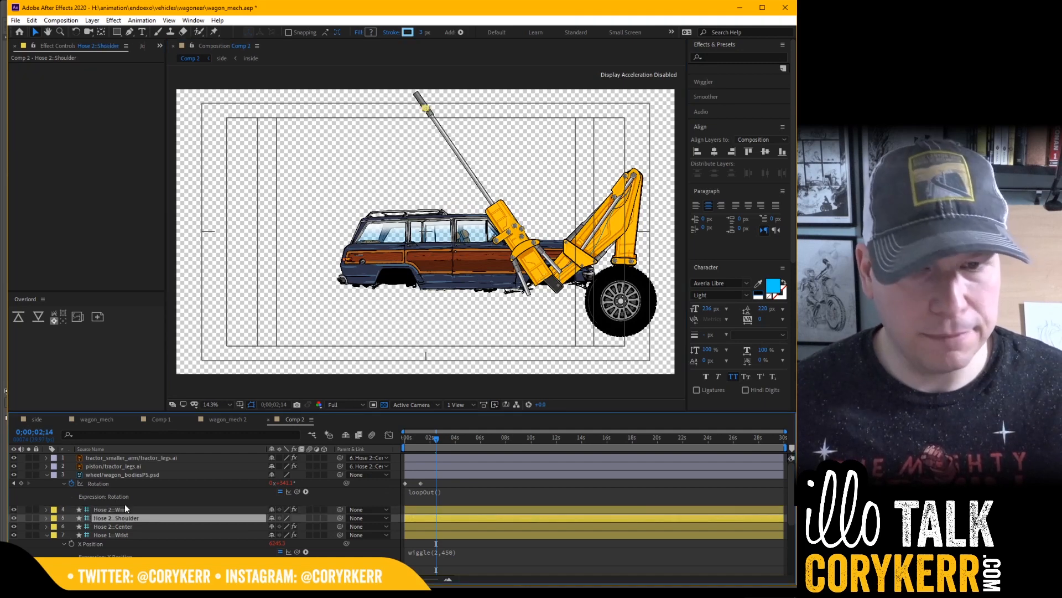
left_click_drag(425, 110, 620, 295)
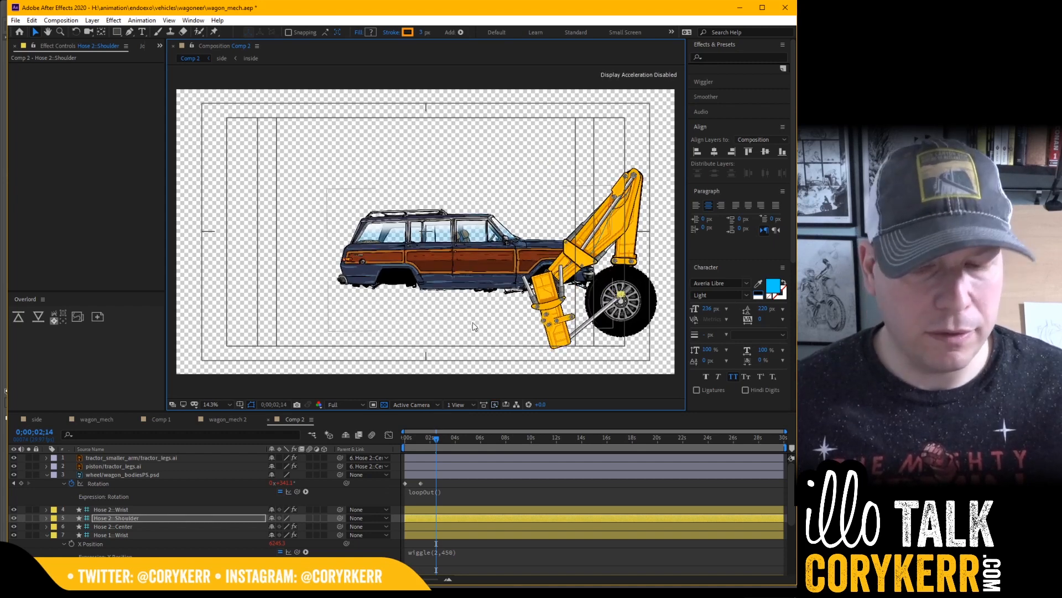
Step: Set the Hose 2::Wrist RubberHose effect to 100% Realism and a Bend Direction of -100
left_click(121, 509)
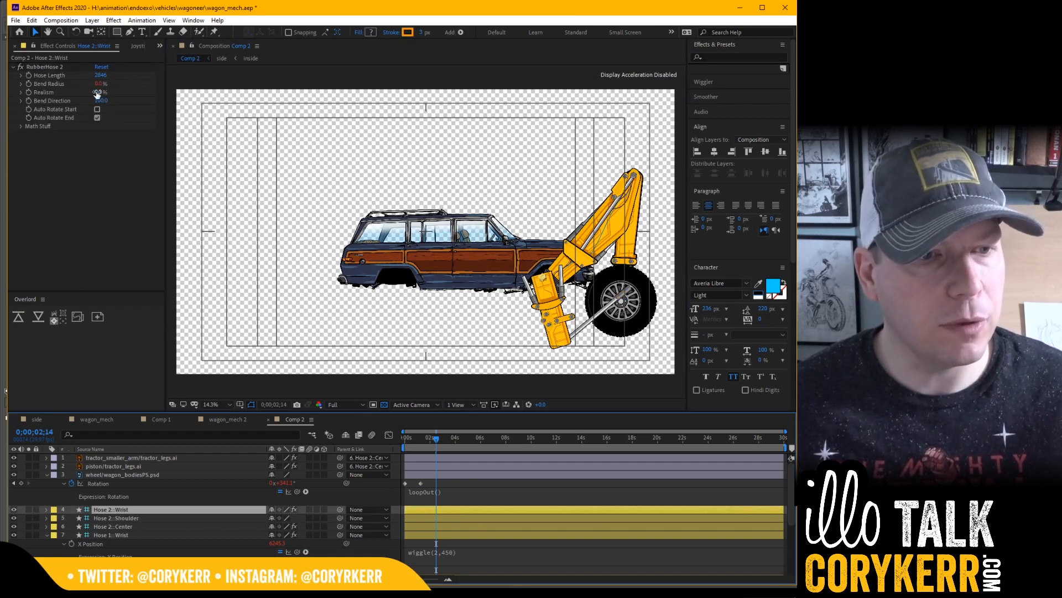
left_click_drag(97, 94, 241, 93)
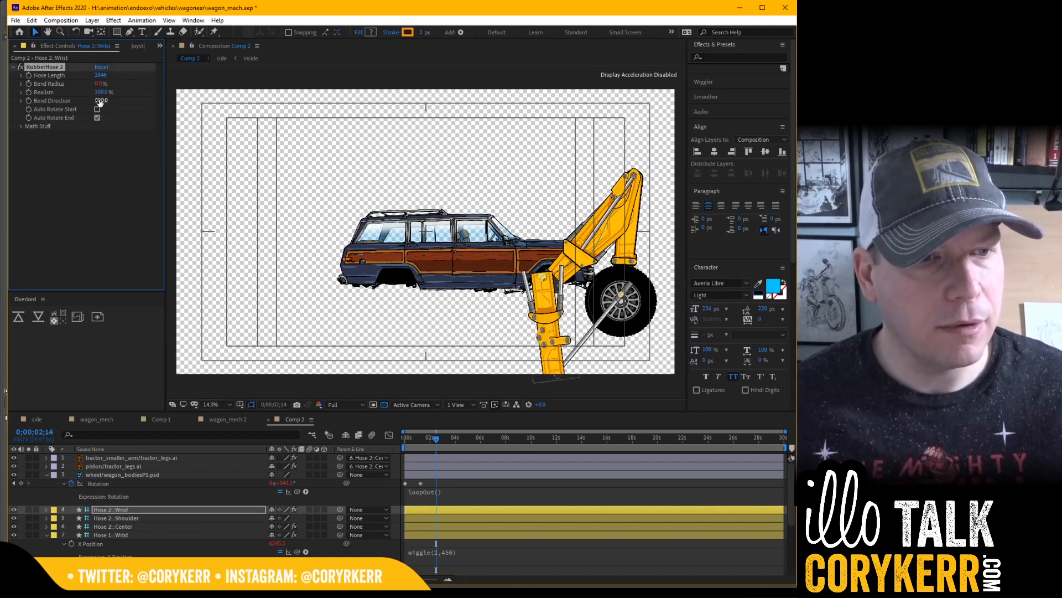
type("-100")
key("Return")
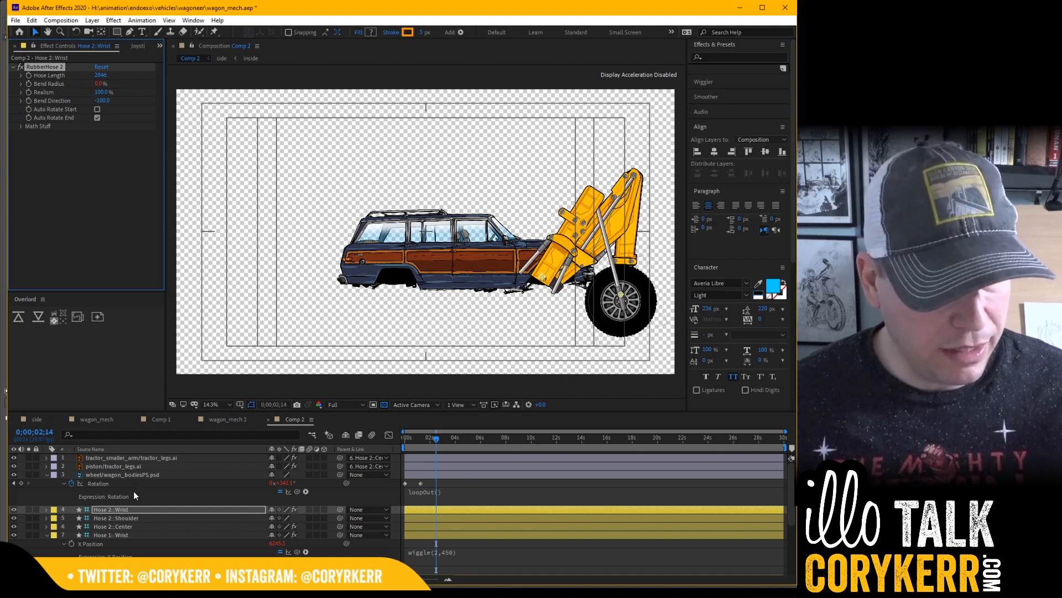
Step: Send the piston and tractor_smaller_arm layers to the bottom of the layer stack and return to the first frame
left_click(121, 467)
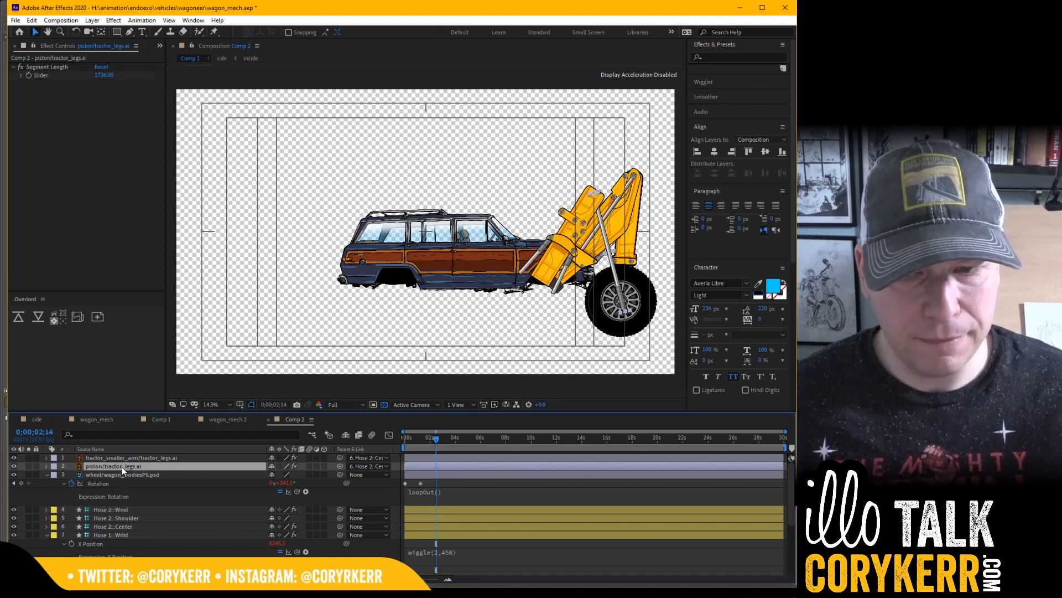
left_click(120, 458, "shift")
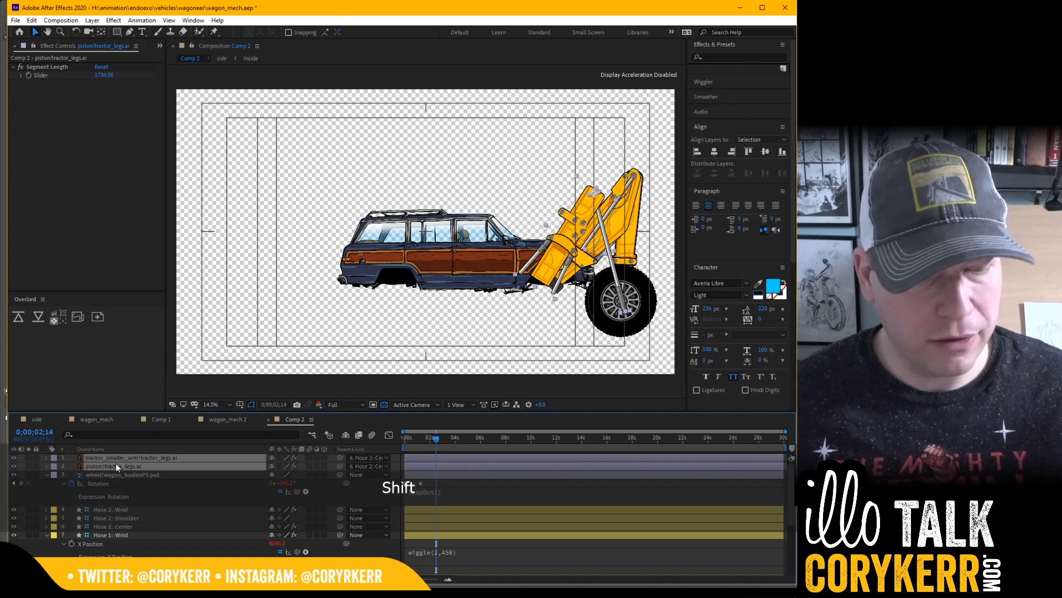
key("ctrl+shift+bracketleft")
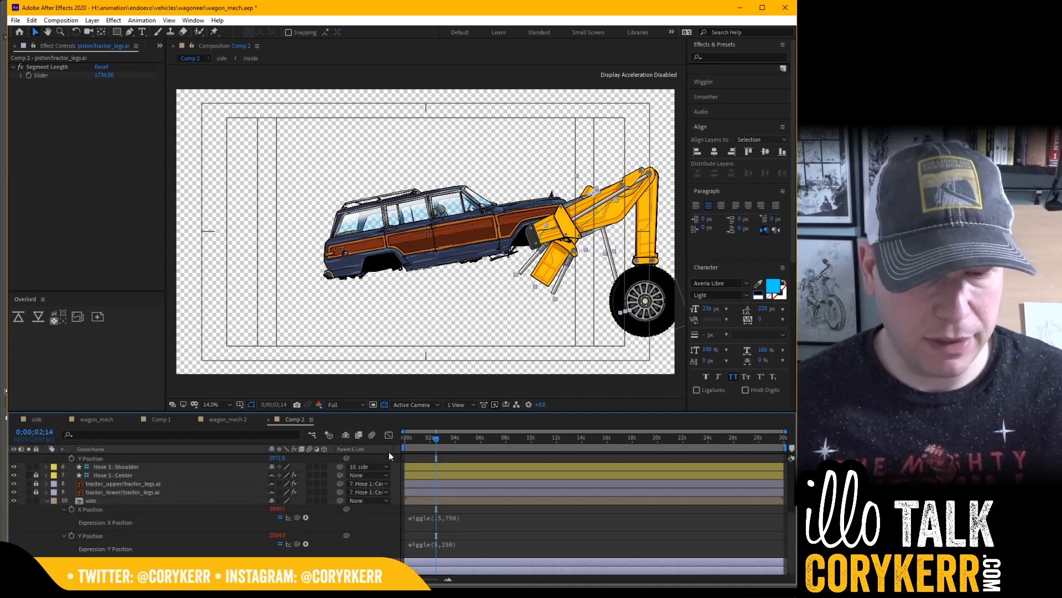
left_click_drag(446, 441, 367, 446)
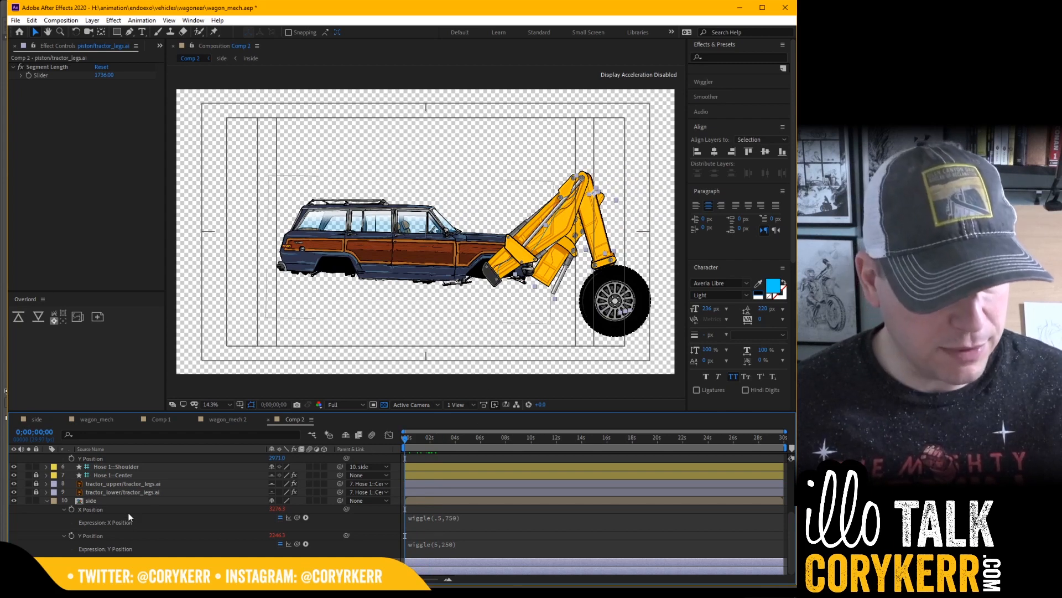
Step: Swap the limb's ends by moving Hose 2::Wrist to the wheel hub and Hose 2::Shoulder to the leg's joint at the wagon's front
scroll(133, 467, "up", 4)
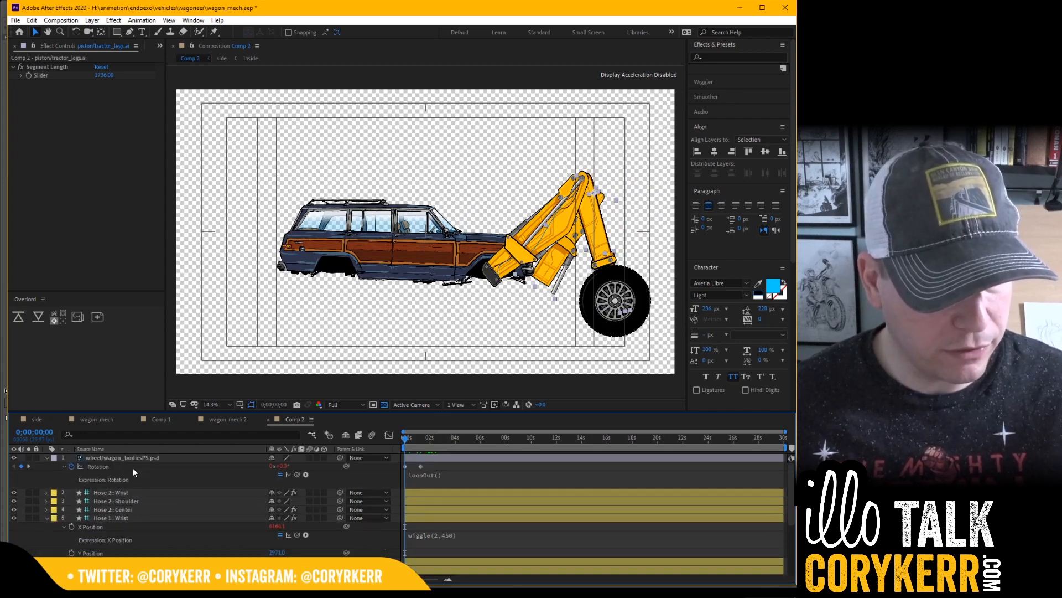
left_click(131, 493)
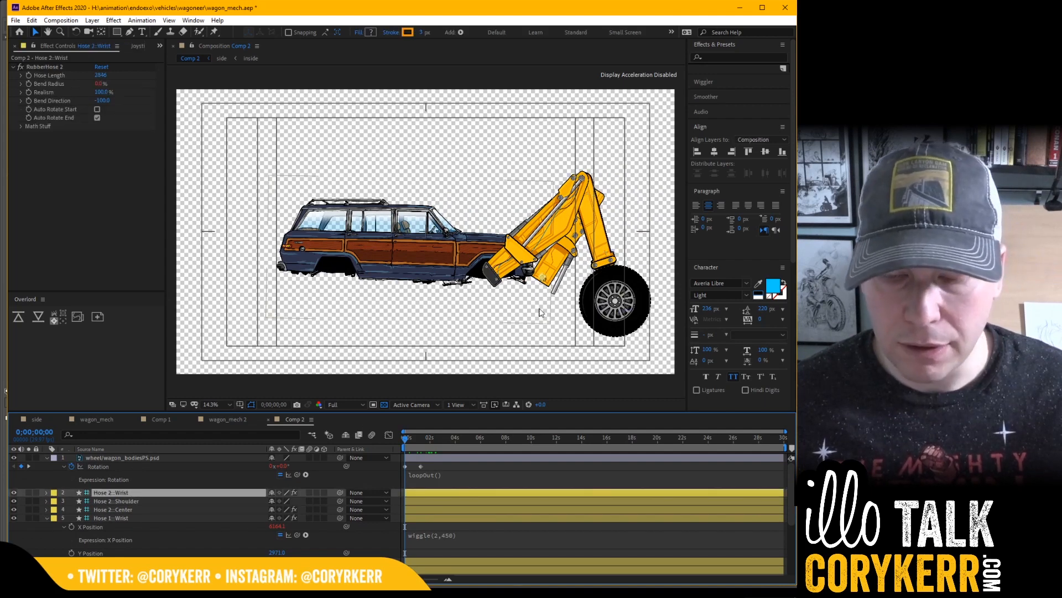
left_click_drag(545, 279, 618, 296)
left_click(199, 500)
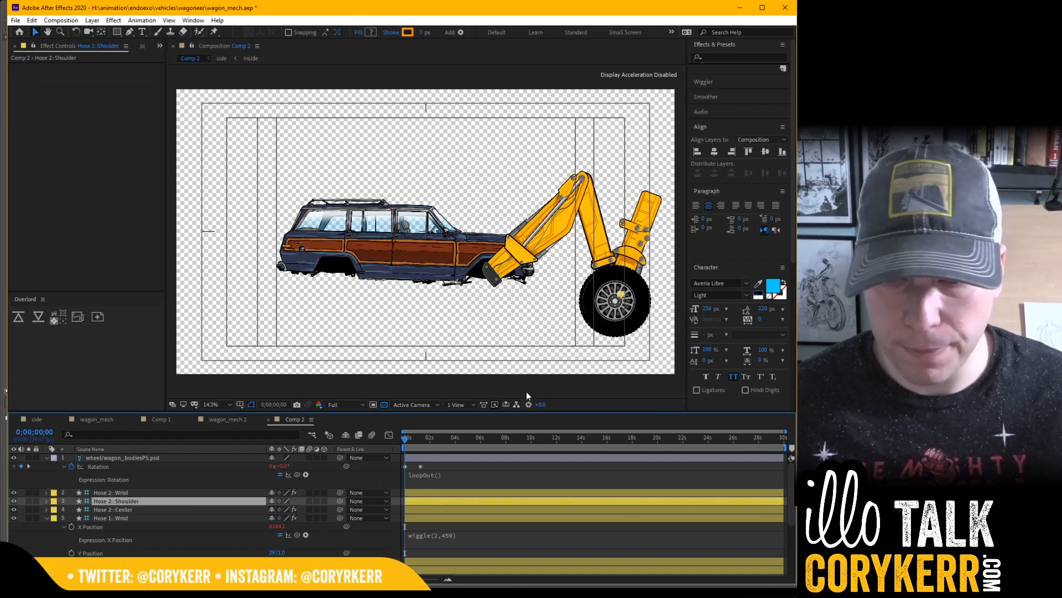
left_click_drag(625, 299, 495, 266)
key("ctrl+shift+a")
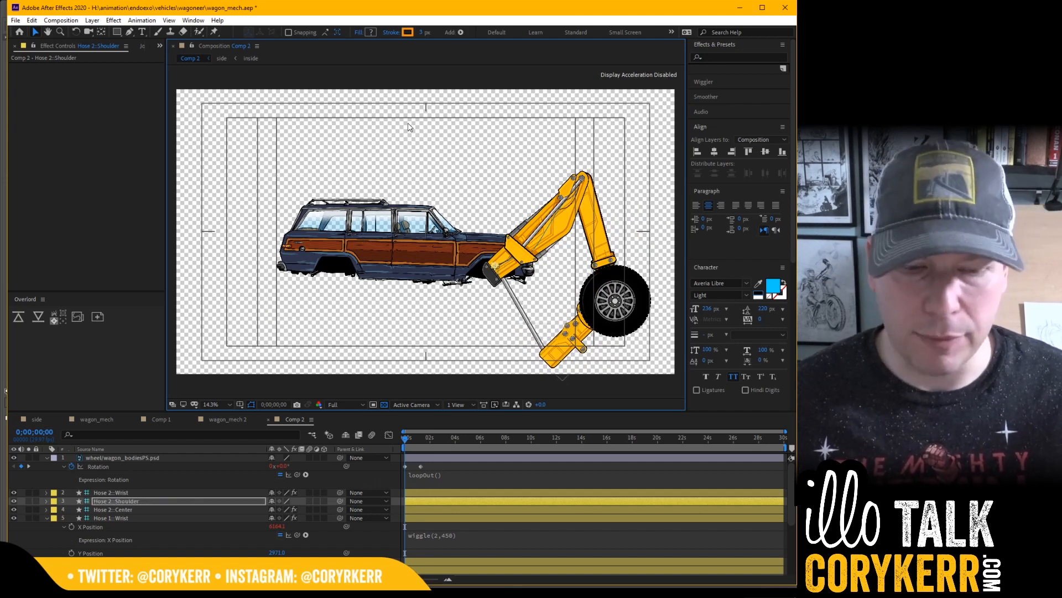
Step: Set the Hose 2::Wrist Bend Direction to 100 and parent Hose 2::Shoulder to the side layer
left_click(183, 491)
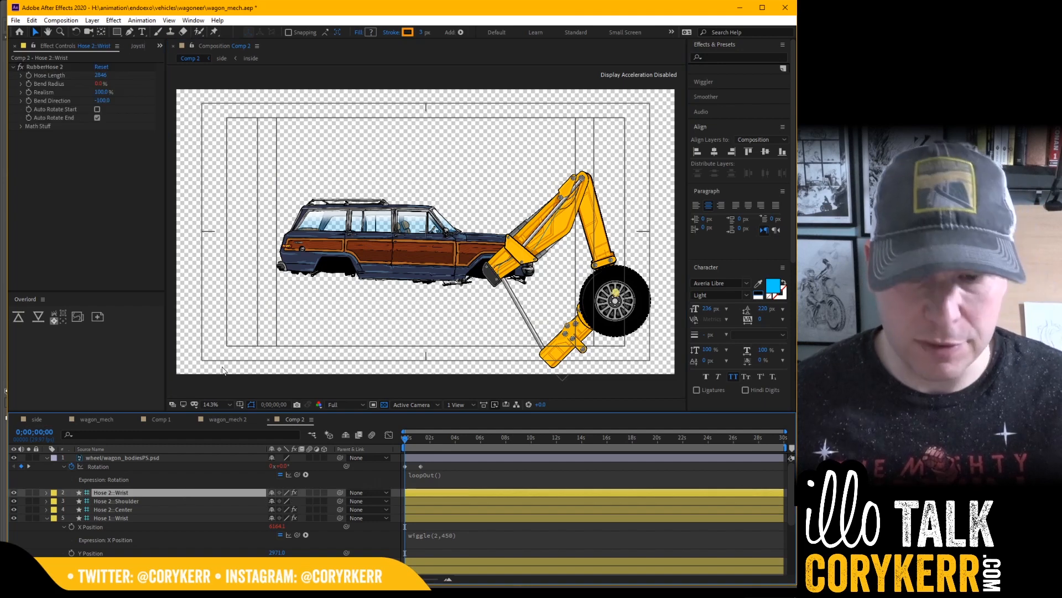
left_click_drag(99, 101, 271, 100)
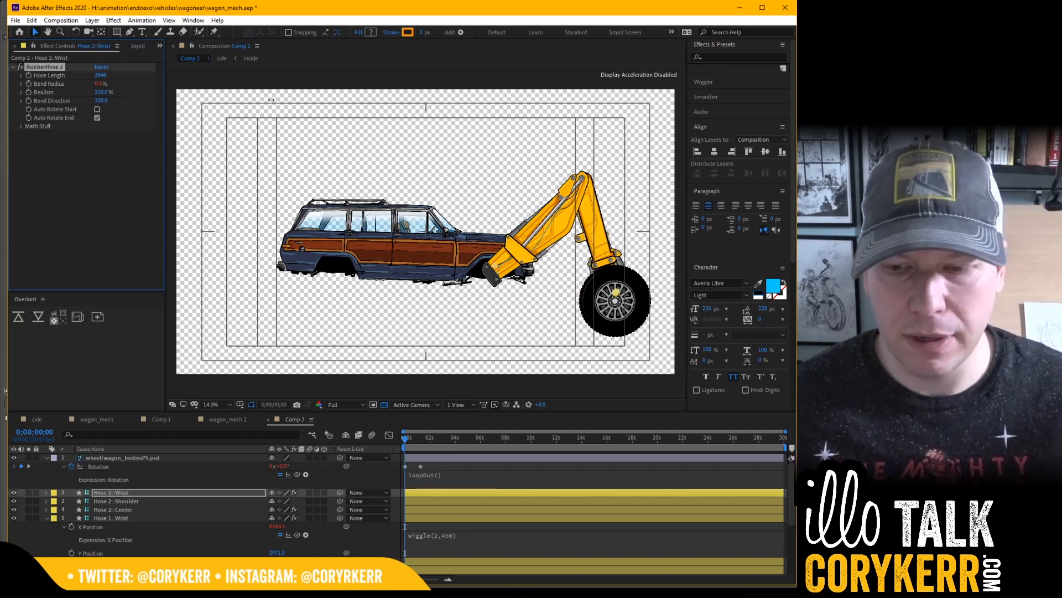
left_click(148, 501)
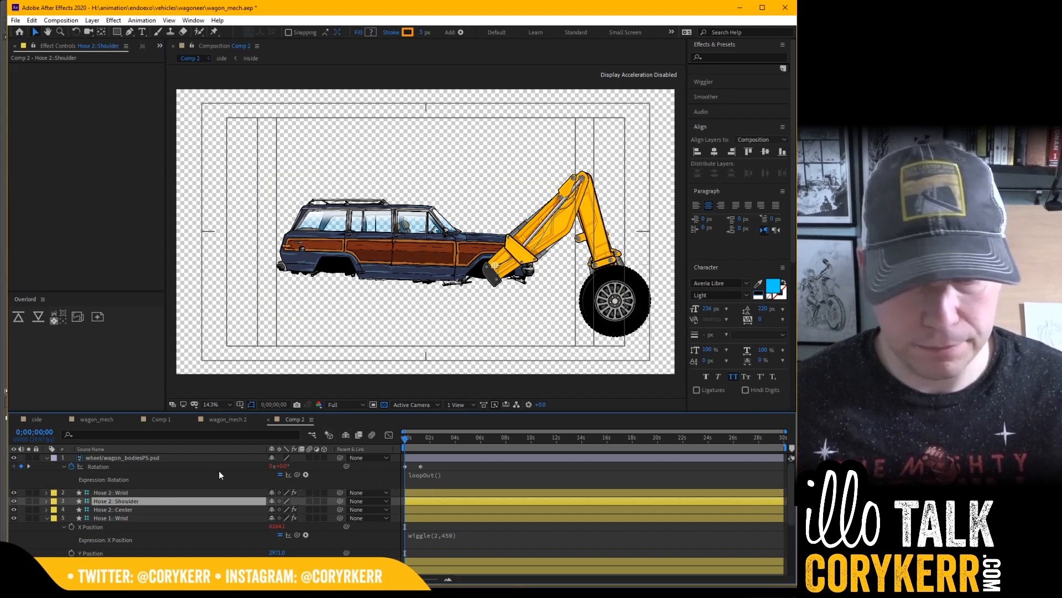
left_click(367, 501)
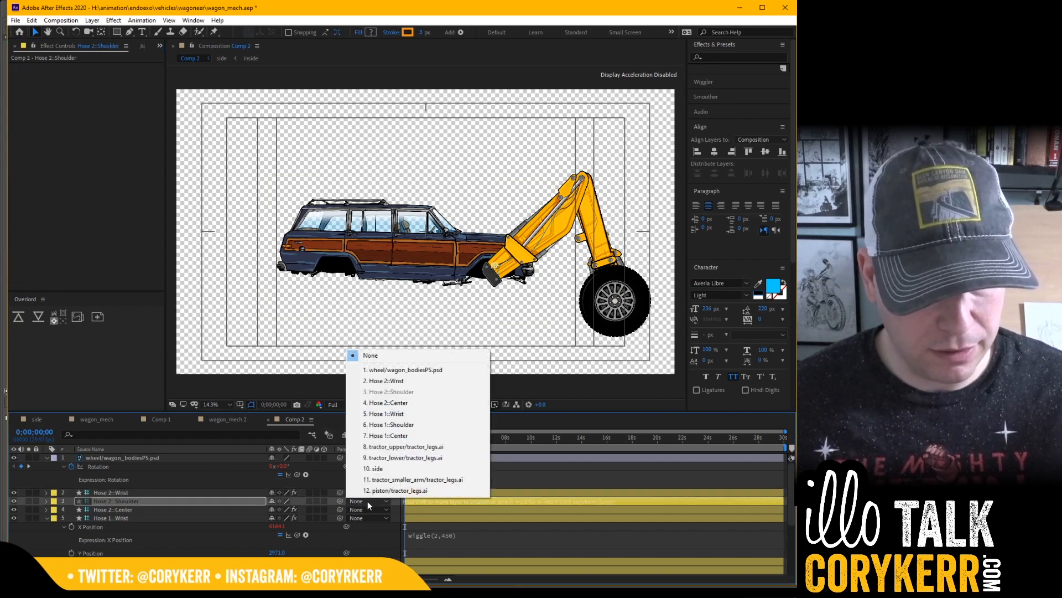
left_click(383, 469)
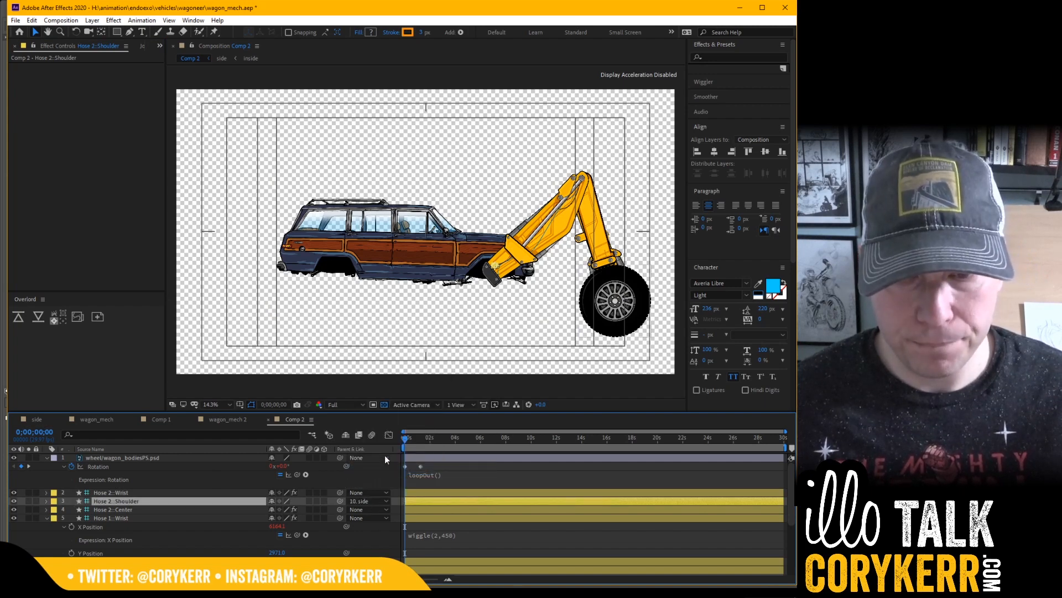
Step: Move the Hose 2::Wrist controller horizontally off the hub toward the wagon and separate its Position into X and Y dimensions
left_click(145, 494)
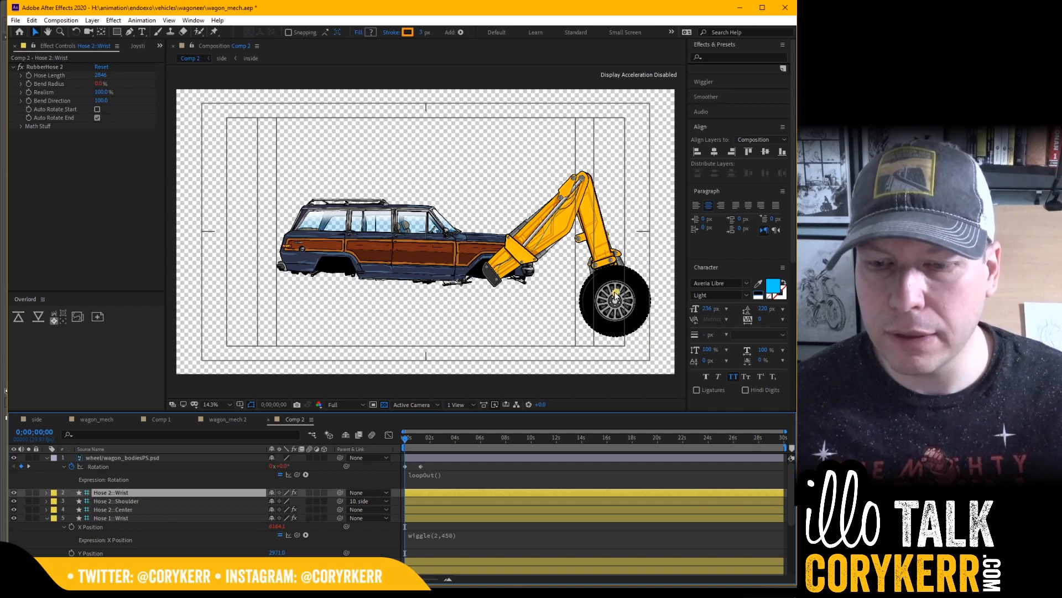
left_click_drag(616, 299, 572, 299)
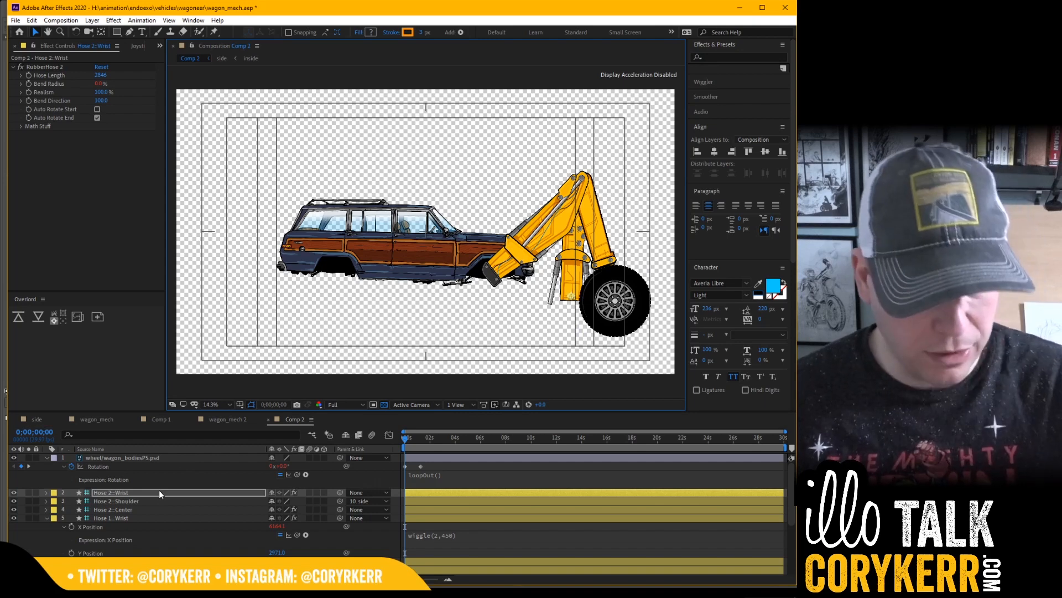
key("p")
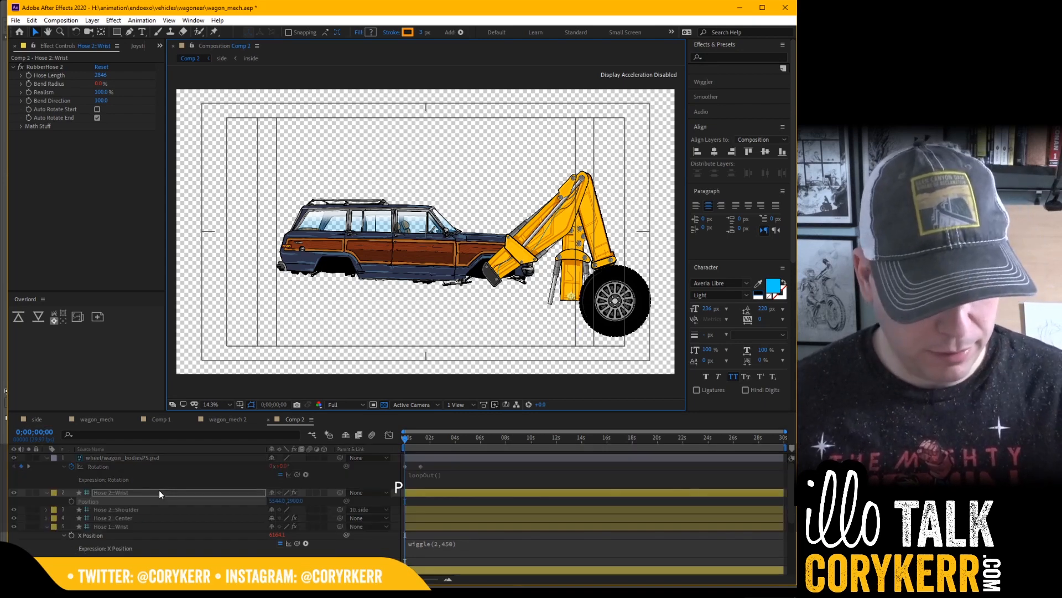
right_click(148, 500)
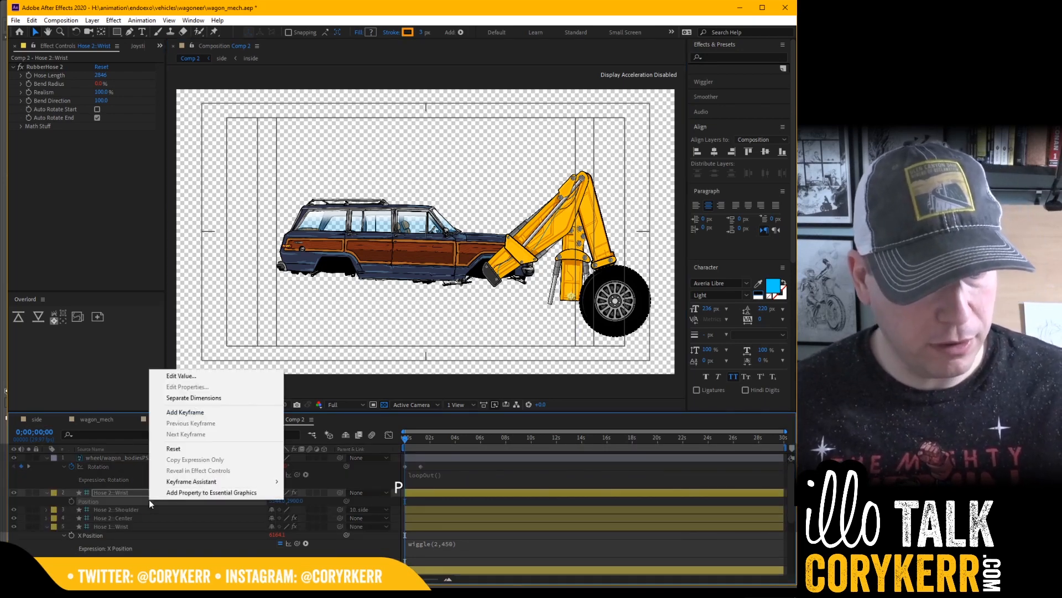
left_click(213, 398)
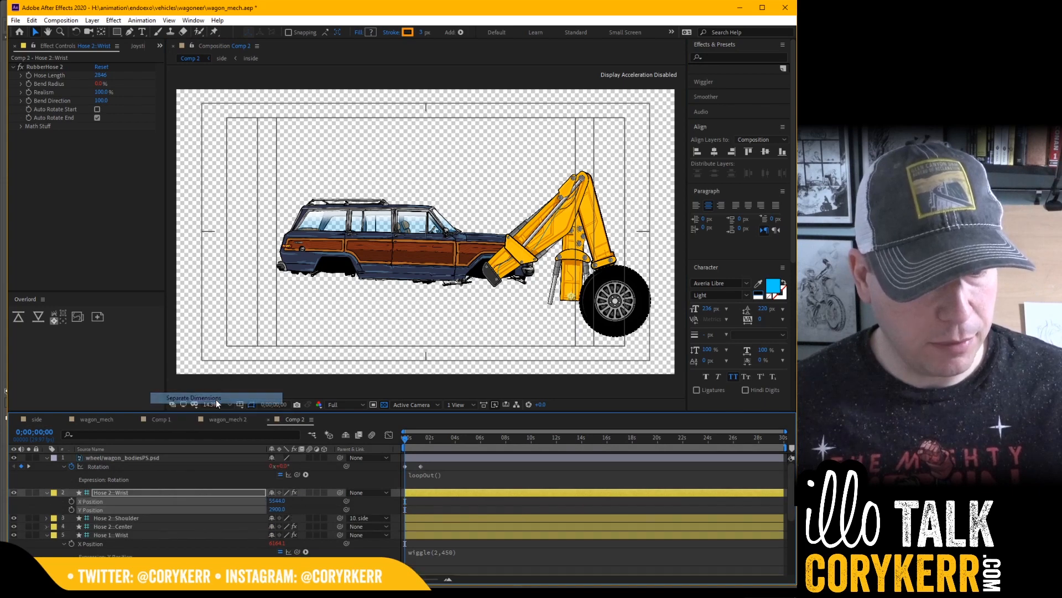
left_click(46, 502)
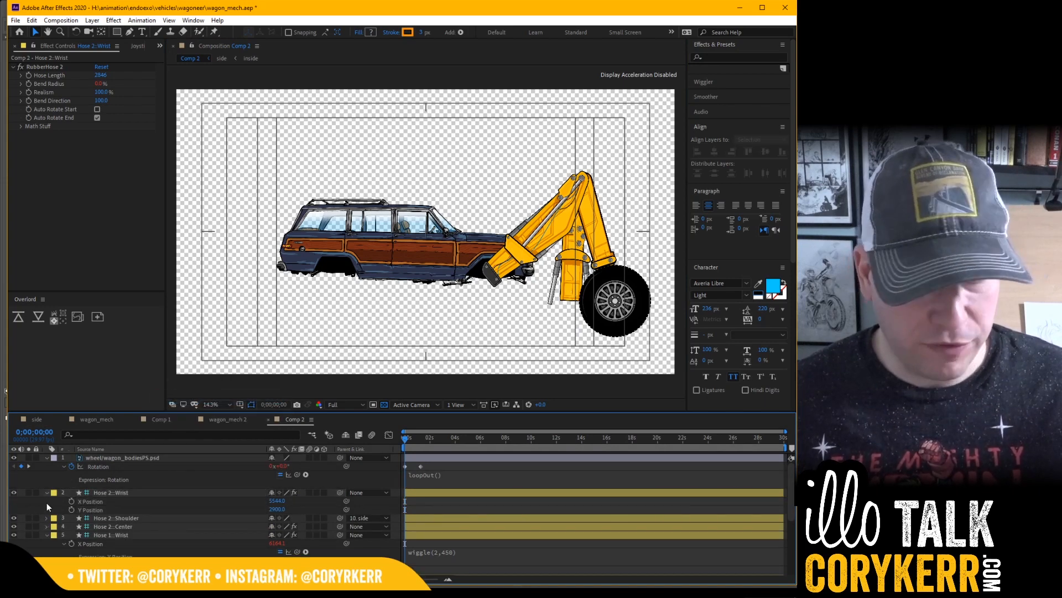
Step: Lock the Hose 2::Shoulder and Hose 2::Center layers and hide them from the timeline as shy layers
left_click(121, 516)
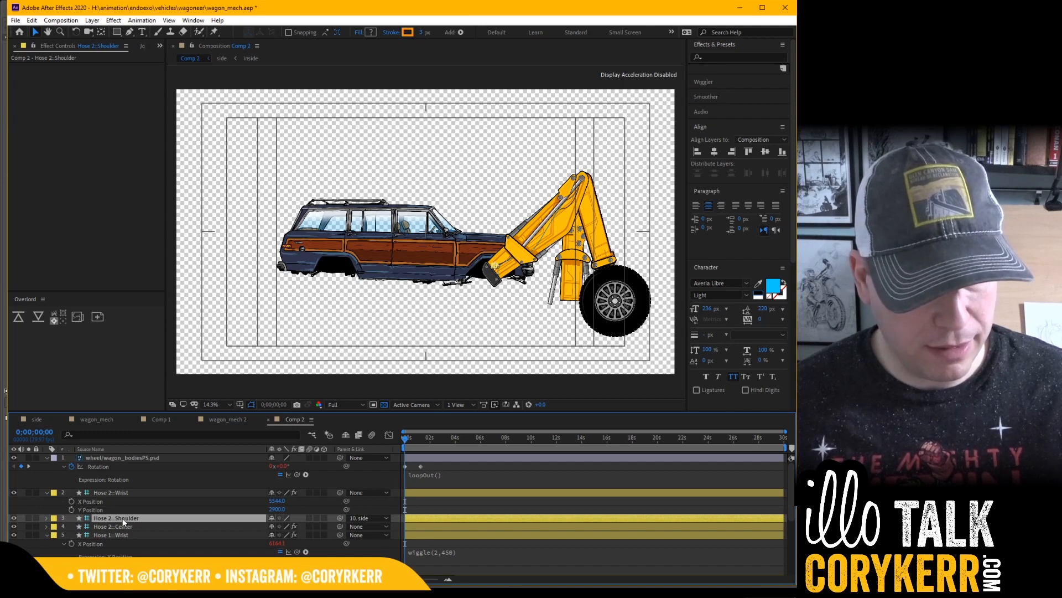
left_click(37, 518)
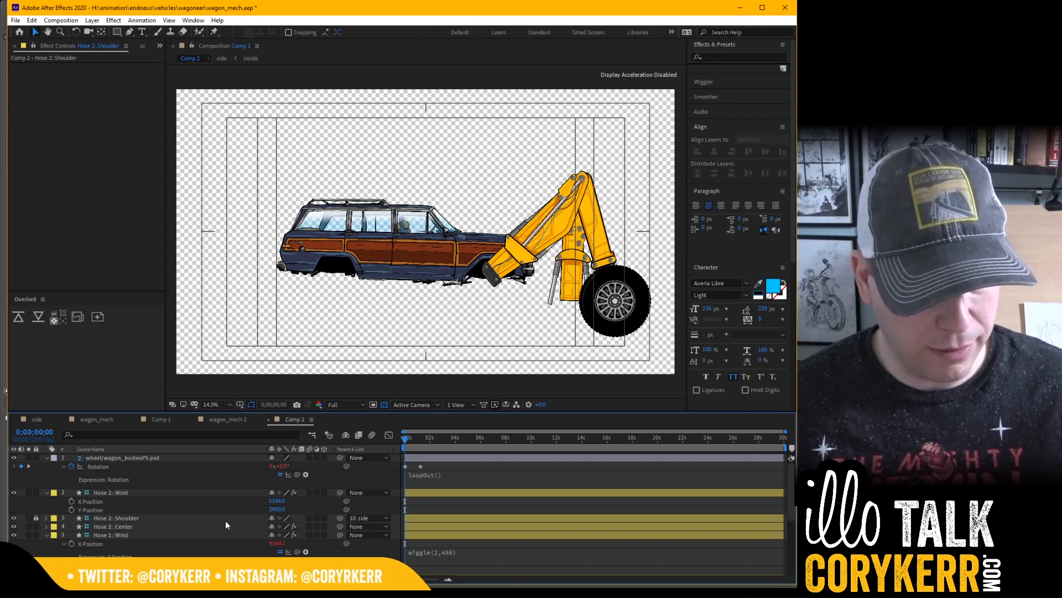
left_click(346, 435)
left_click(152, 516)
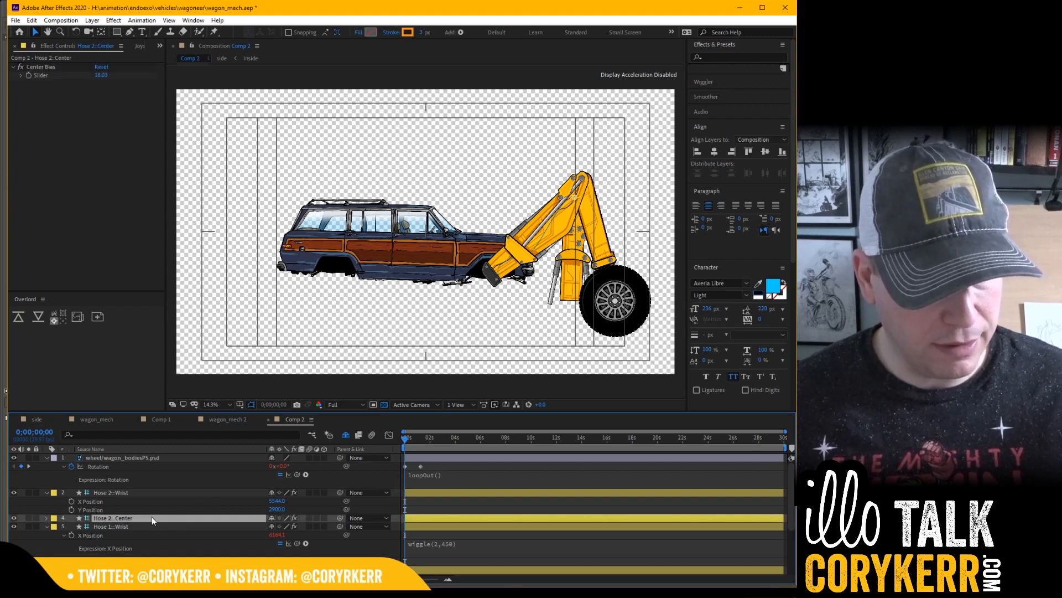
left_click(37, 517)
left_click(271, 517)
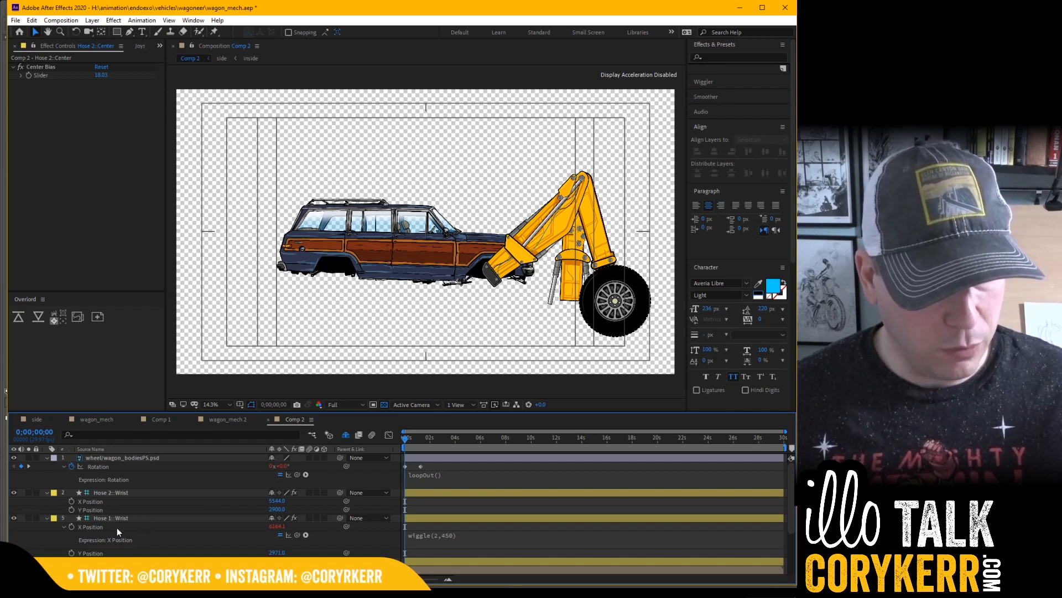
Step: Add the placeholder expression (x)*(-1) to the X Position of Hose 2::Wrist
left_click(108, 500)
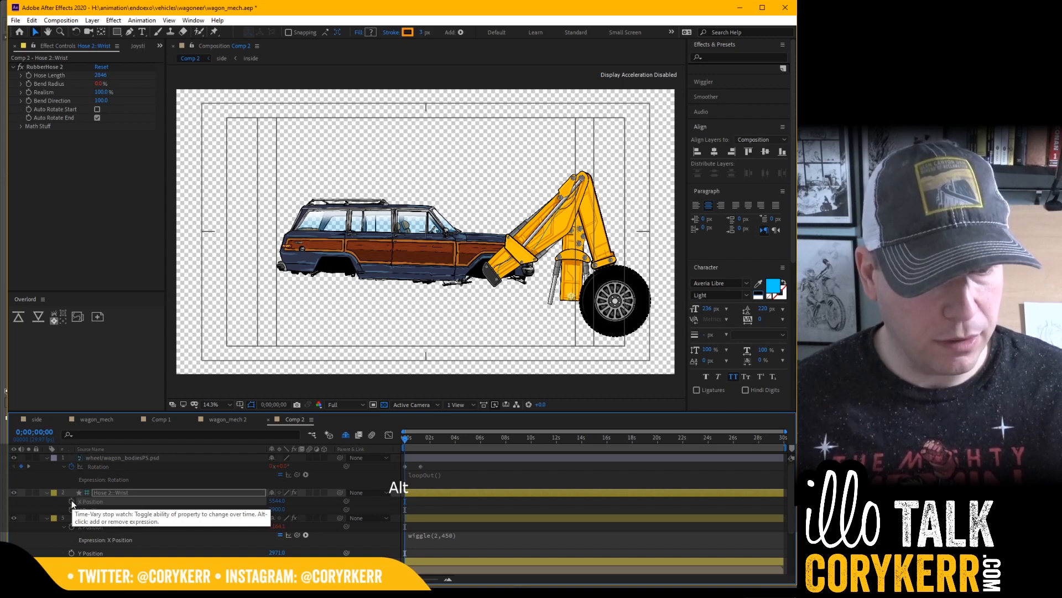
left_click(72, 500, "alt")
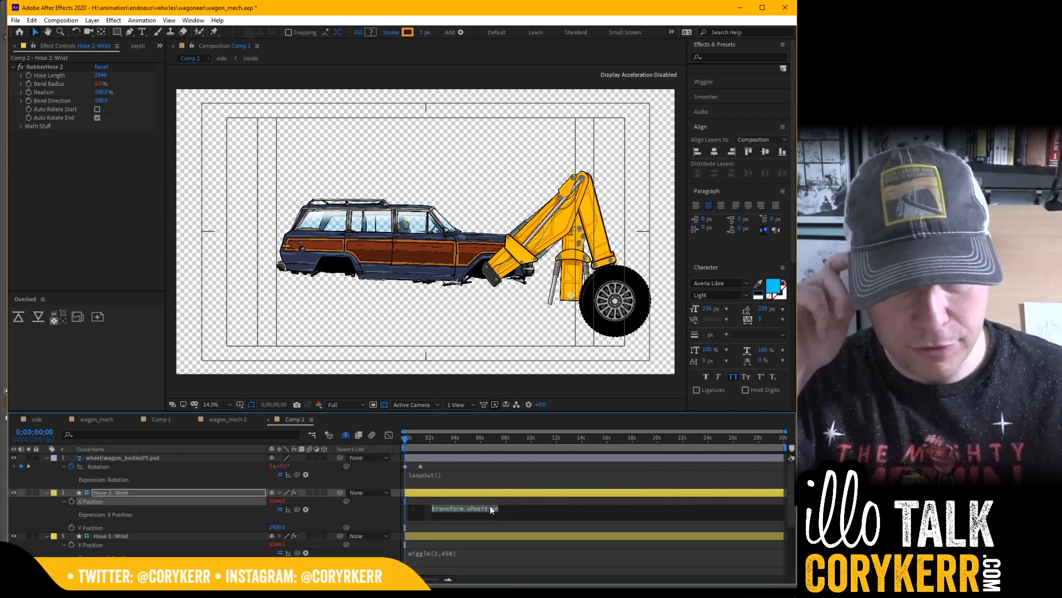
type("(")
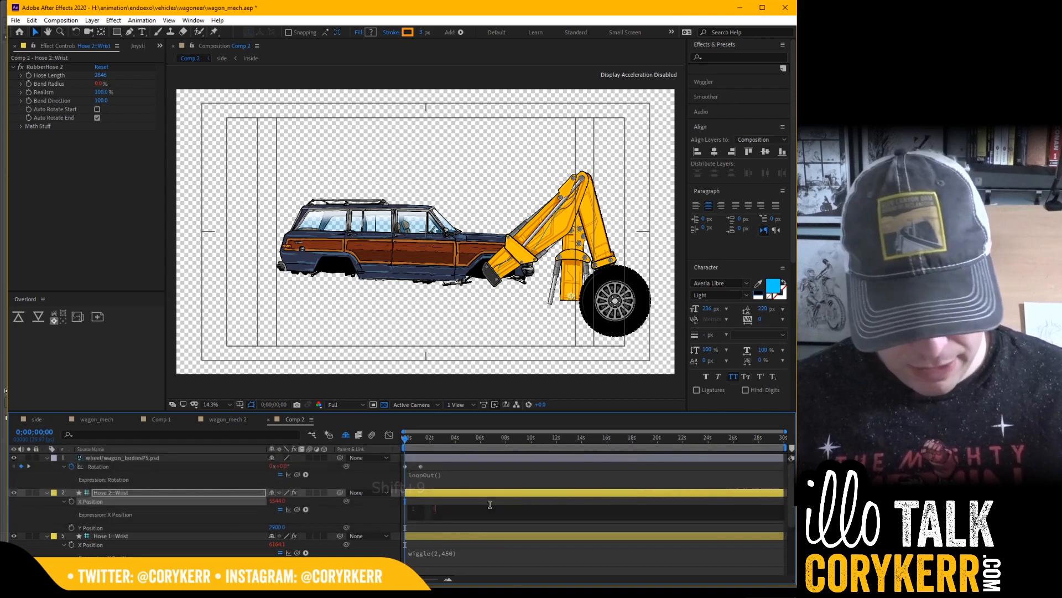
type("x)")
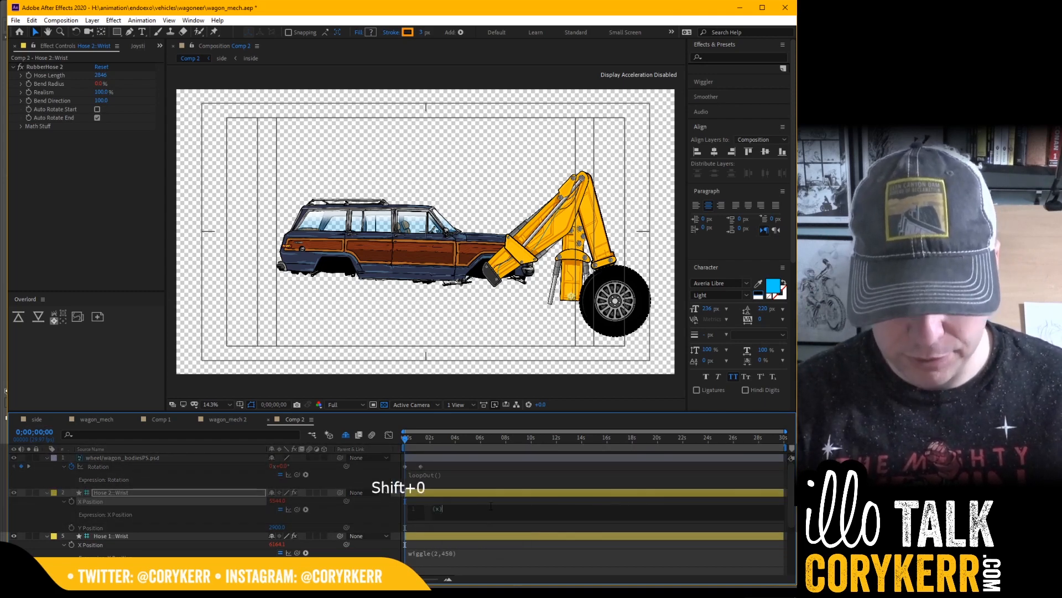
type("*")
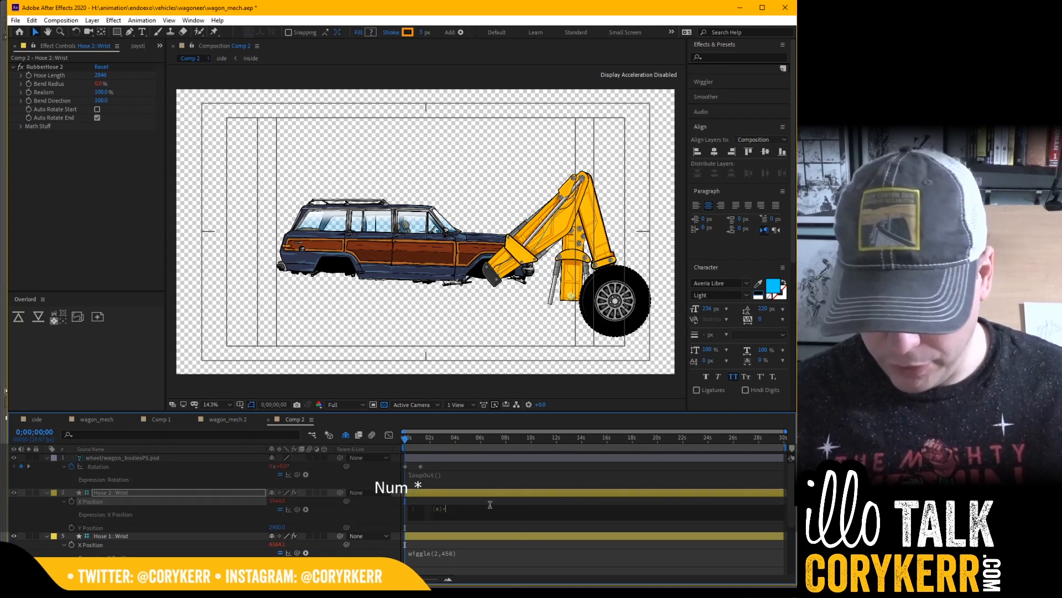
type("(-")
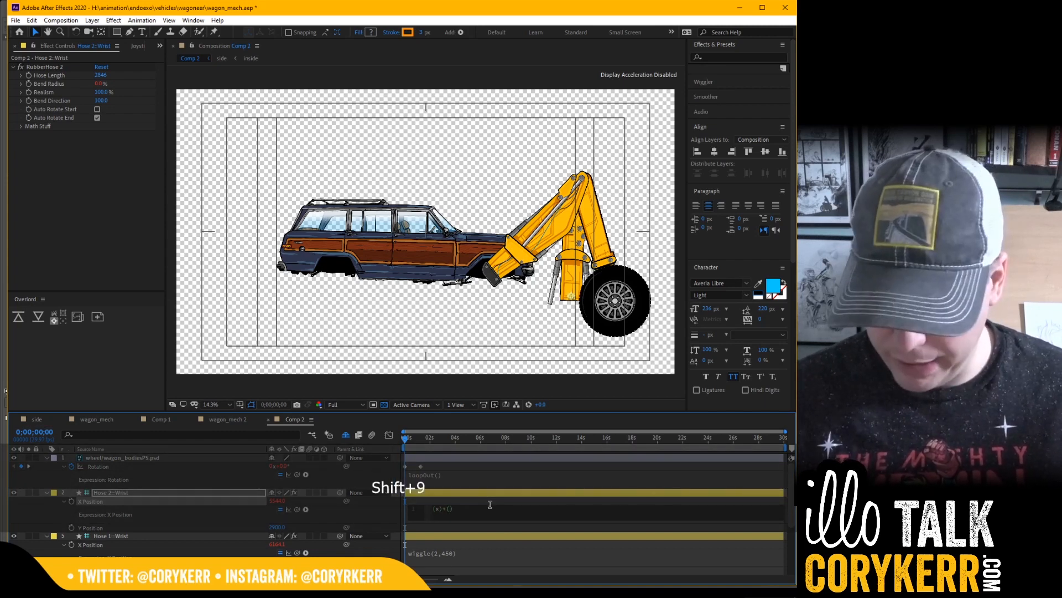
type("1")
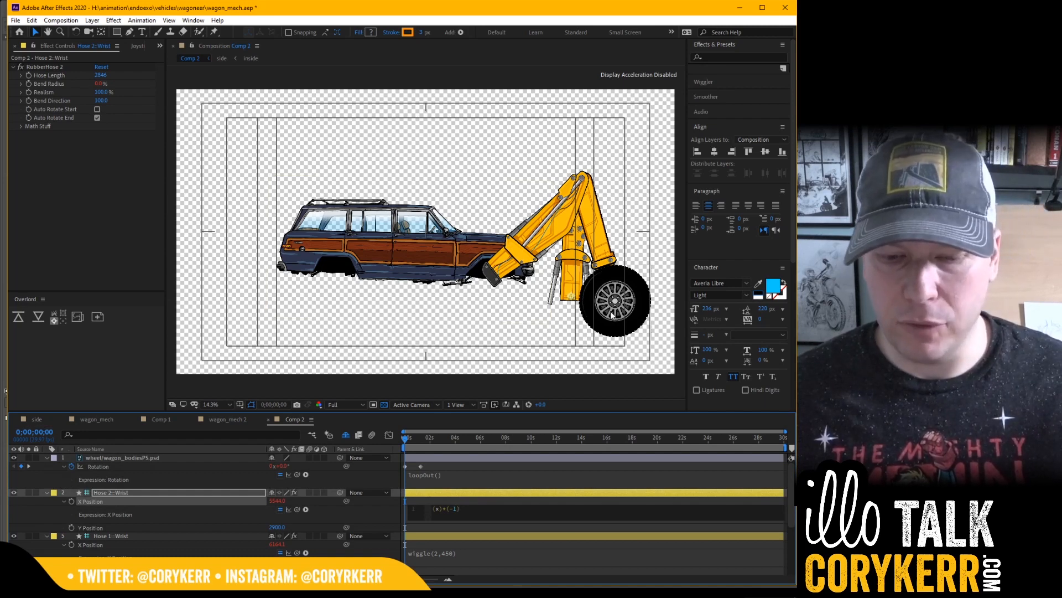
Step: Replace the x placeholder in the expression with a pick-whipped reference to the X Position of Hose 1::Wrist and apply it
left_click(455, 508)
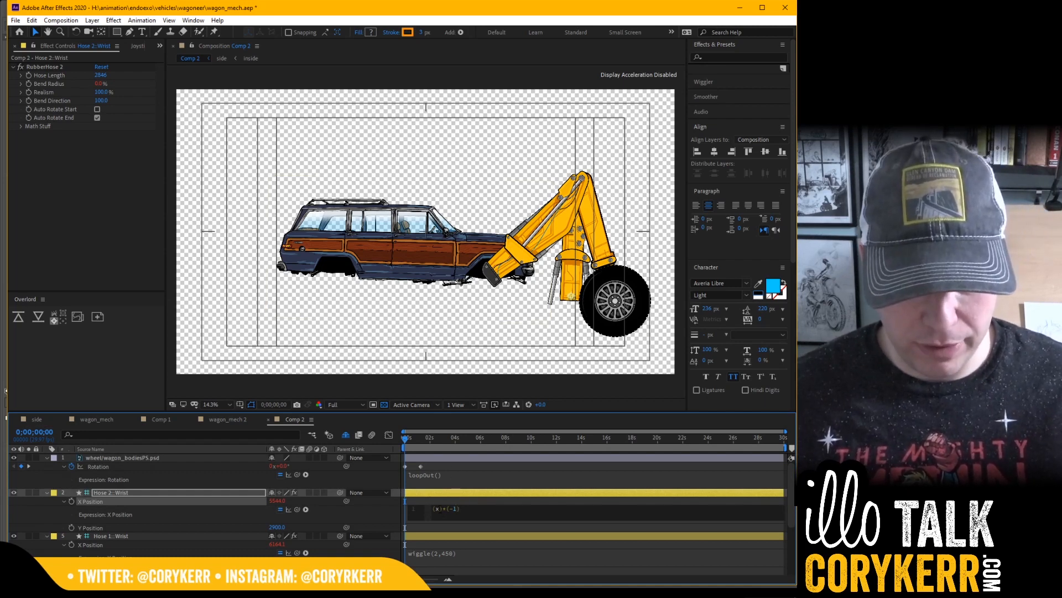
double_click(437, 508)
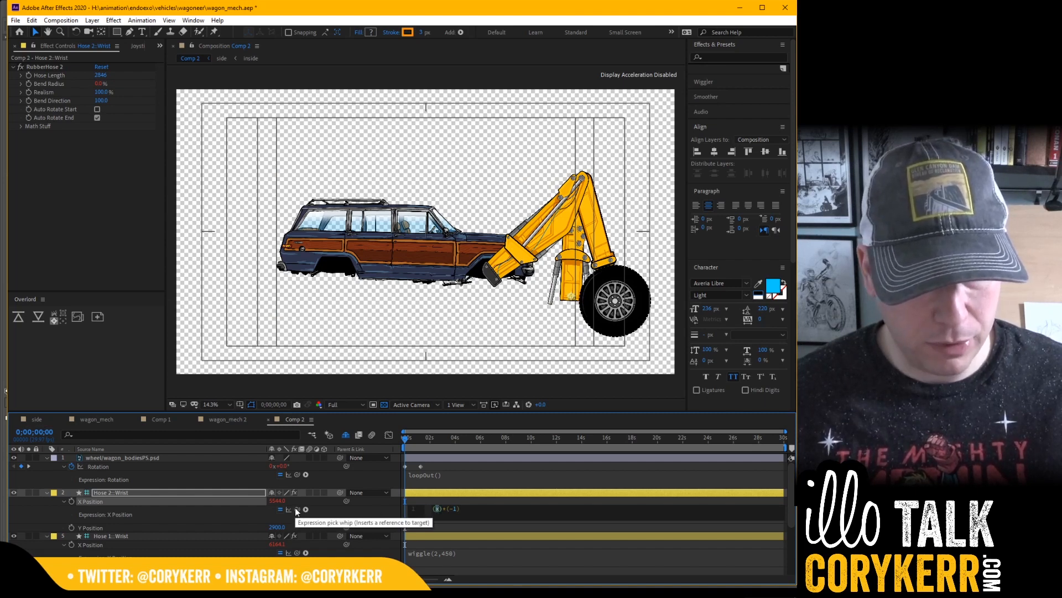
left_click_drag(297, 507, 126, 547)
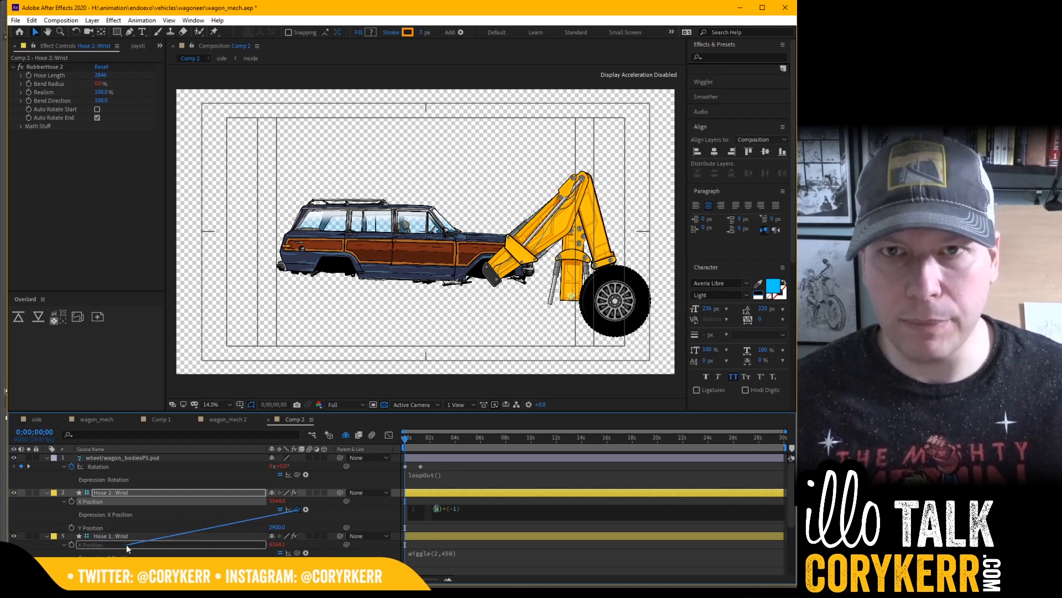
left_click_drag(126, 545, 126, 545)
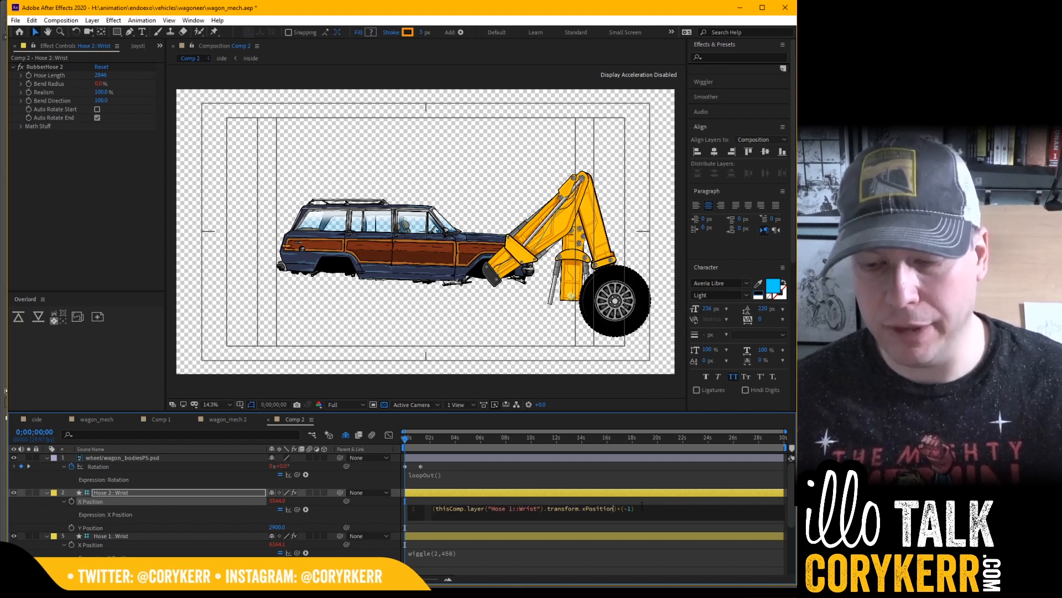
left_click(440, 498)
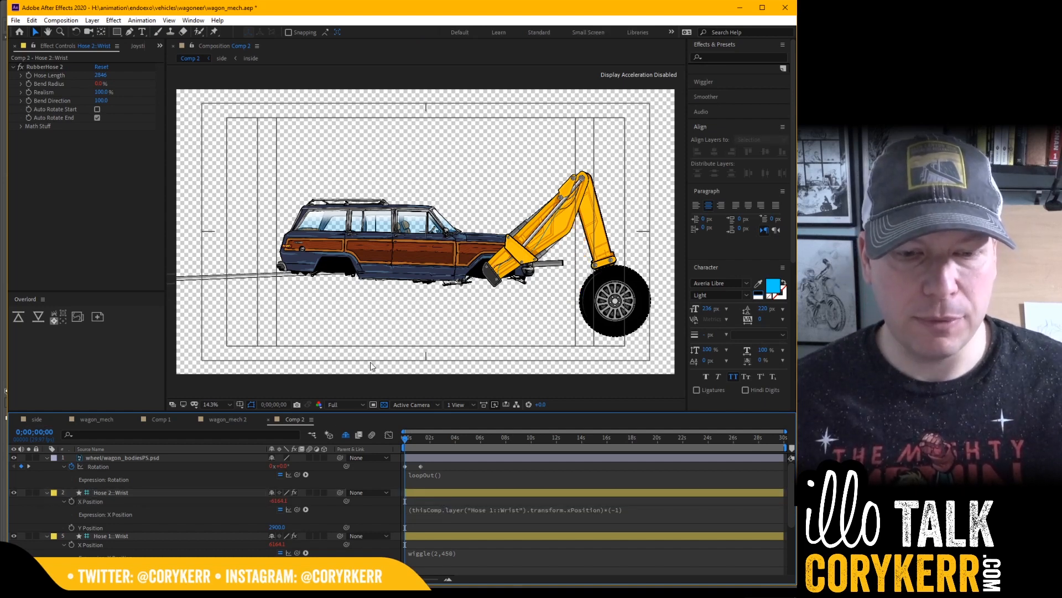
Step: Wrap the Hose 2::Wrist X Position expression in an extra pair of parentheses and append +6000
scroll(397, 345, "down", 1)
scroll(397, 345, "down", 1)
scroll(397, 345, "up", 1)
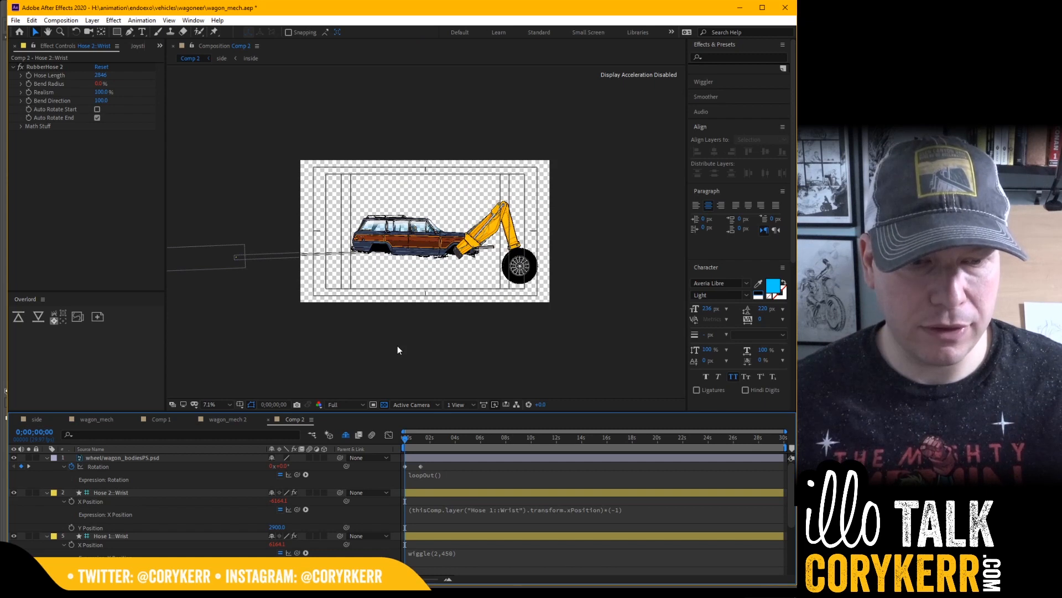
scroll(398, 350, "down", 1)
scroll(397, 350, "up", 1)
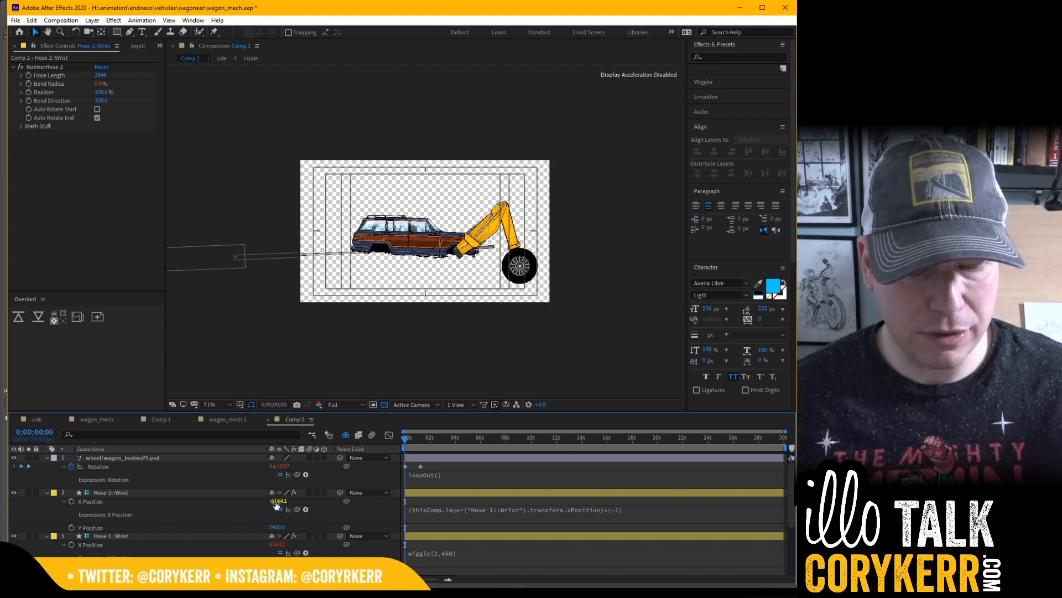
left_click(629, 510)
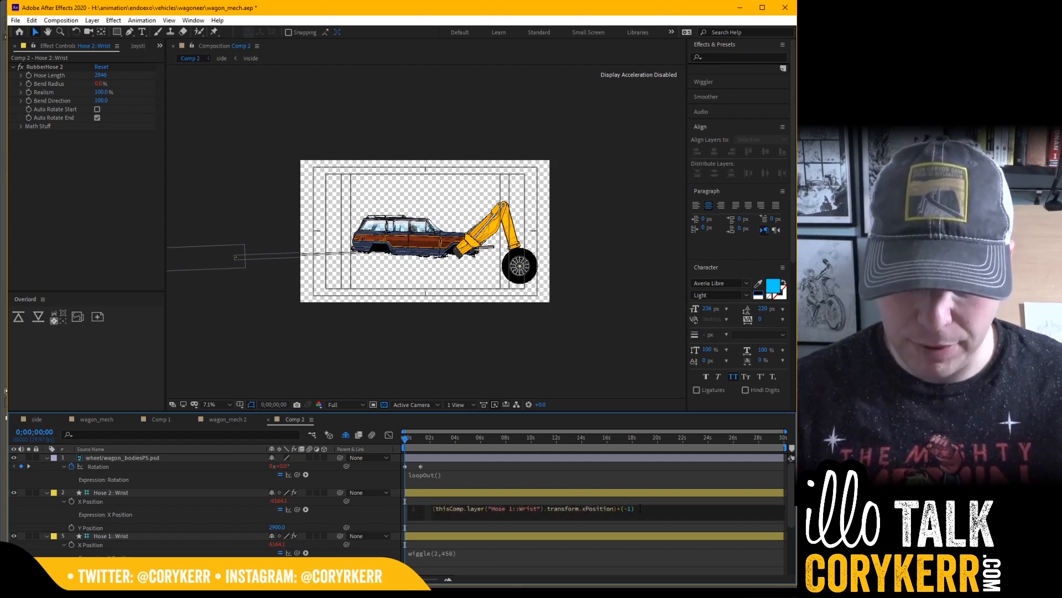
key("Up")
type("(")
key("Down")
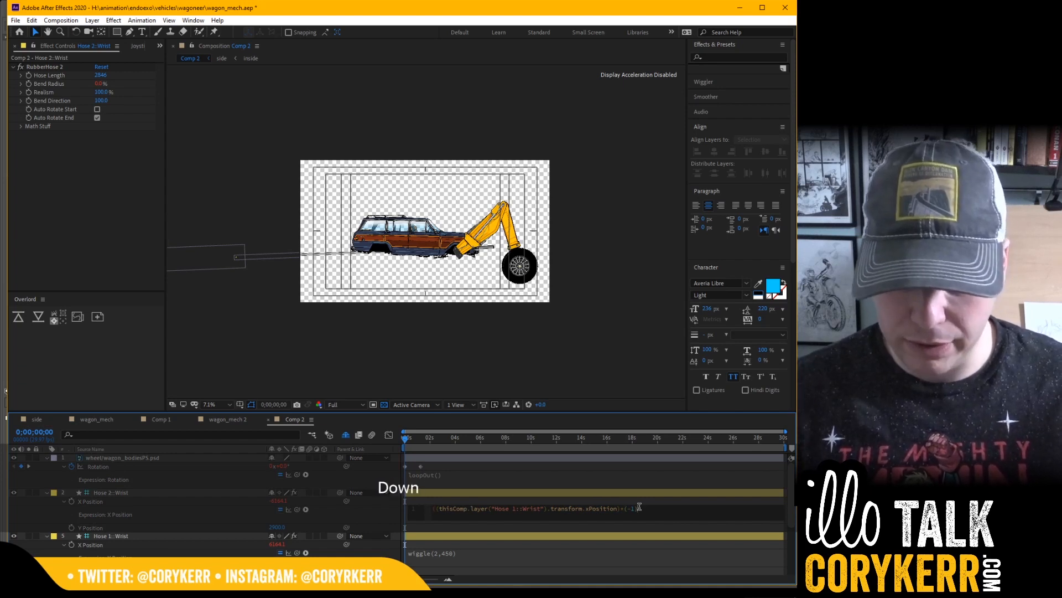
type(")")
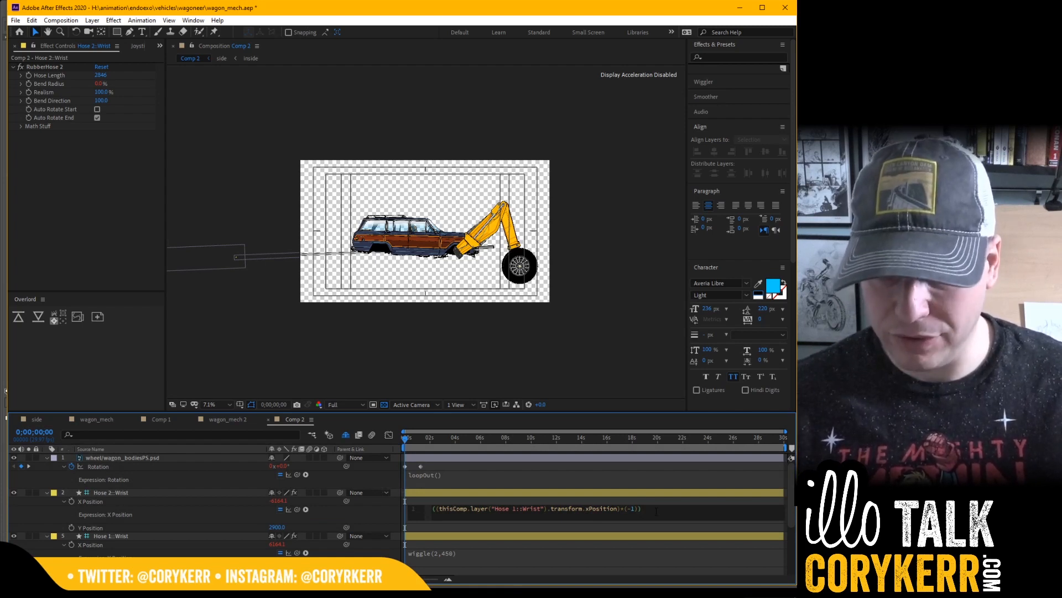
type("+")
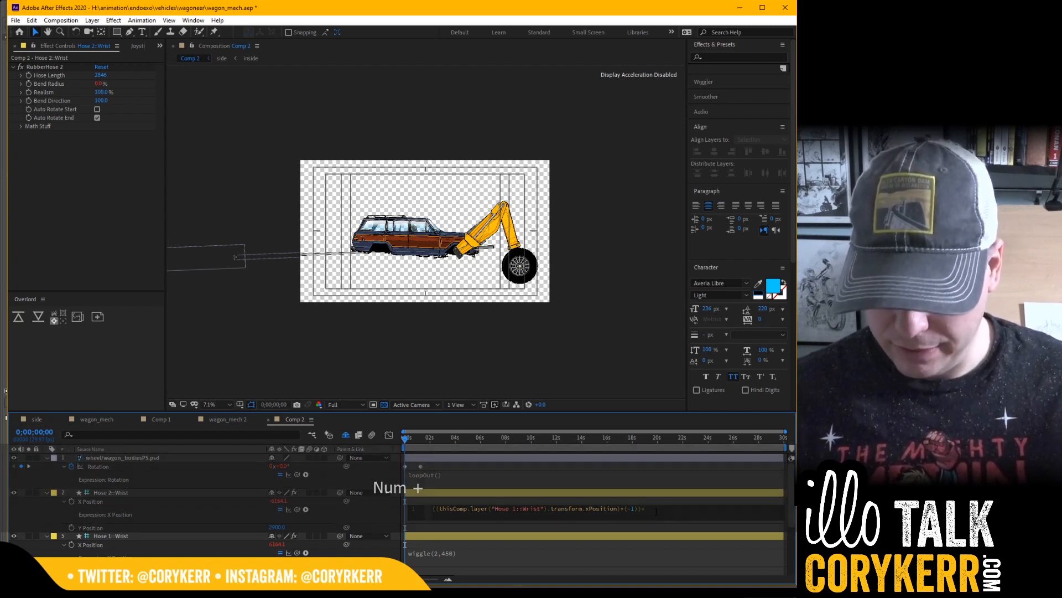
type("6000")
left_click(655, 500)
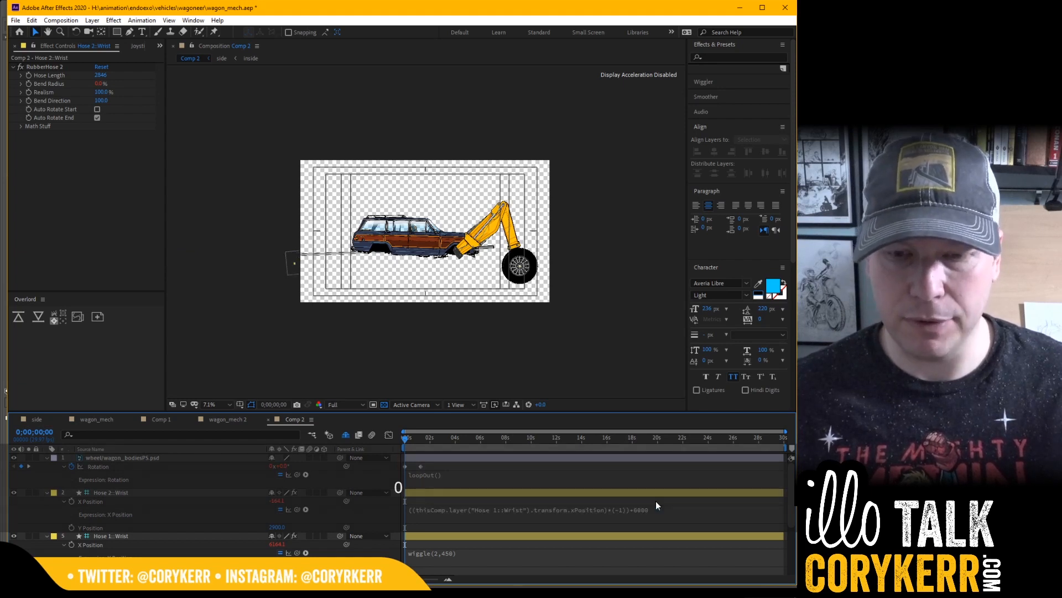
Step: Try offsets of 12000 and 14000 at the end of the Hose 2::Wrist X Position expression
left_click(641, 508)
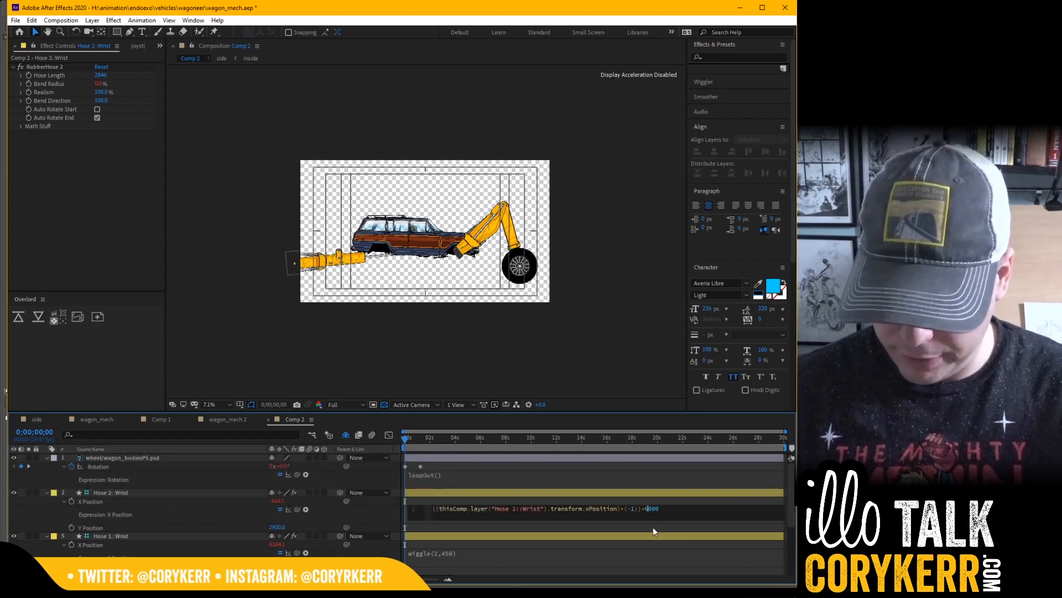
key("BackSpace")
type("12")
left_click(657, 499)
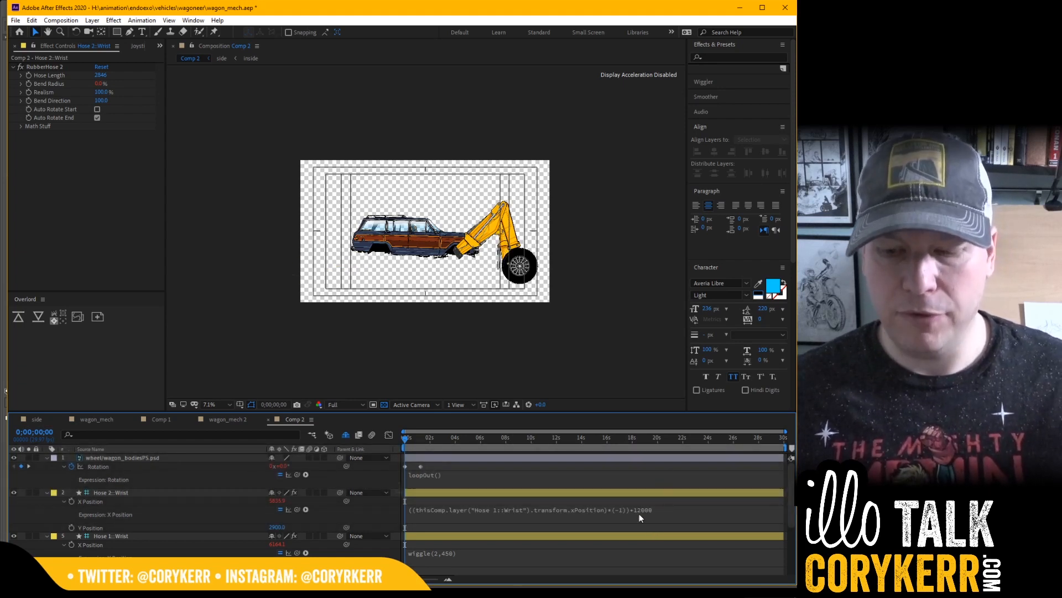
left_click(641, 510)
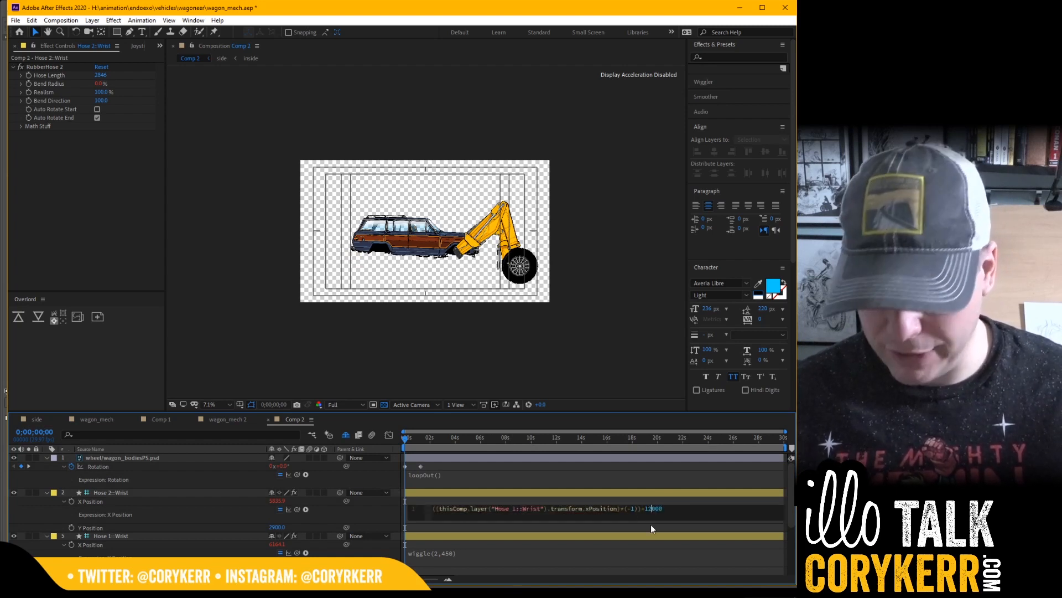
key("shift+Left")
type("4")
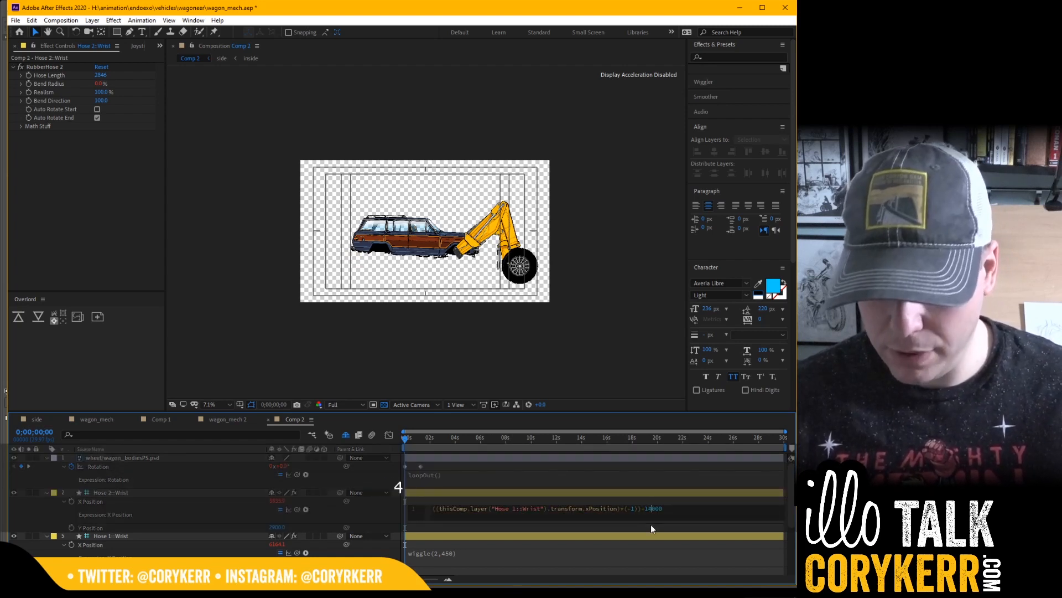
left_click(660, 499)
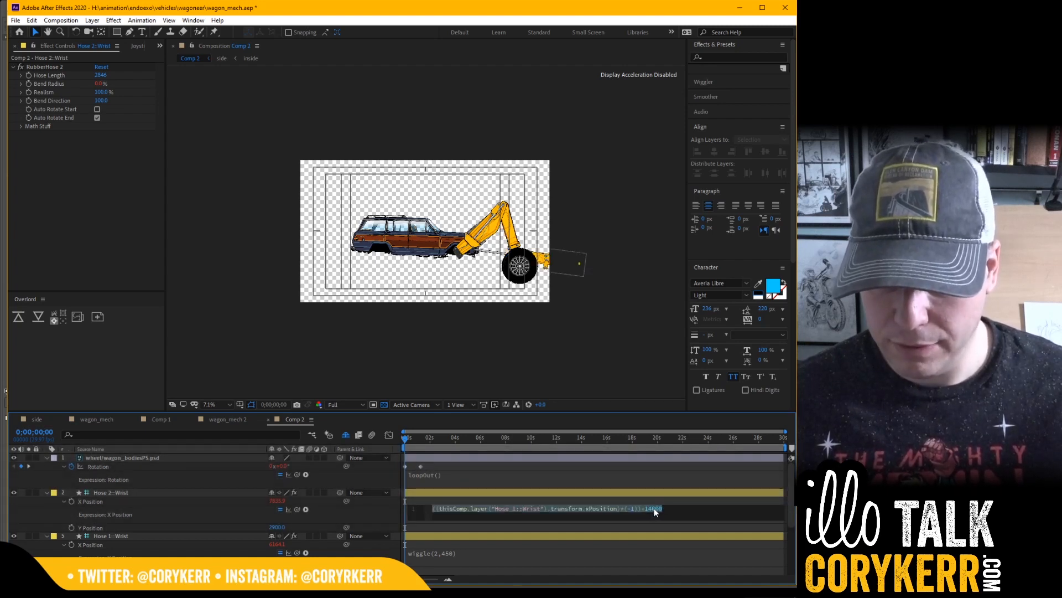
Step: Set the offset in the Hose 2::Wrist X Position expression to 12800
left_click(654, 508)
key("BackSpace")
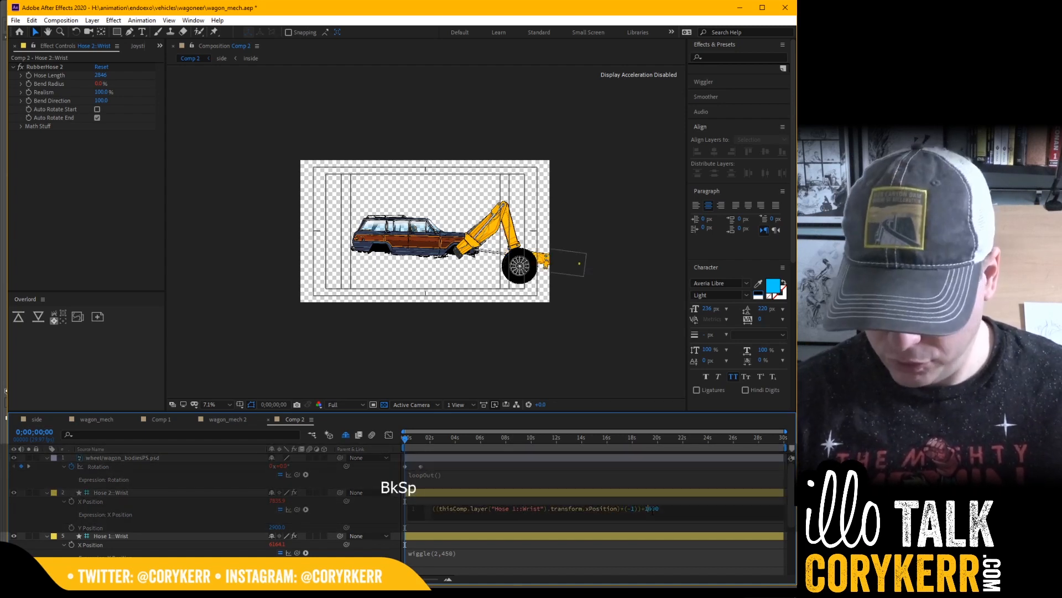
key("shift+Right")
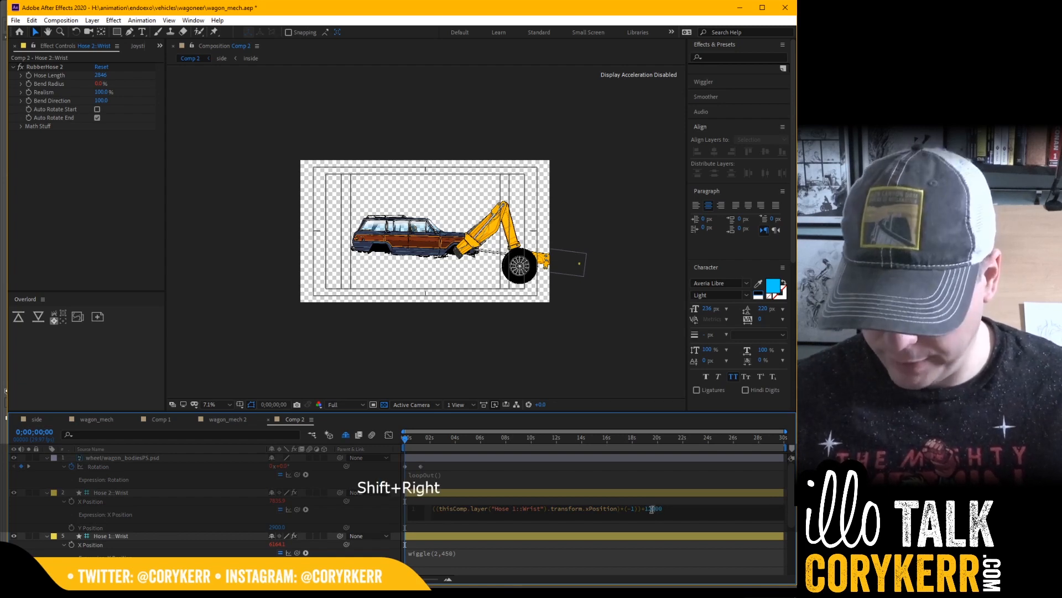
type("8")
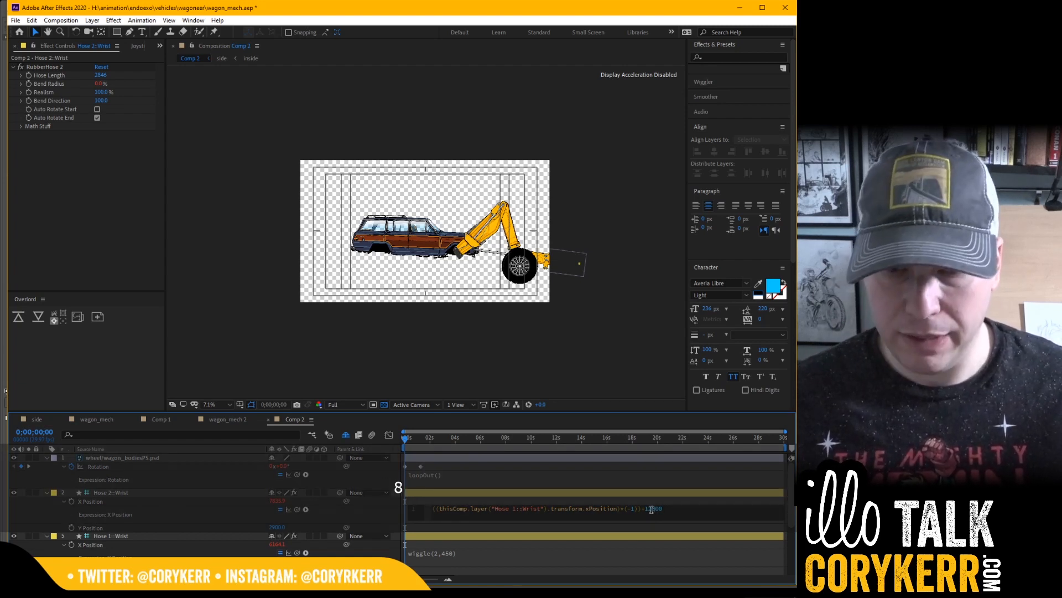
left_click(652, 499)
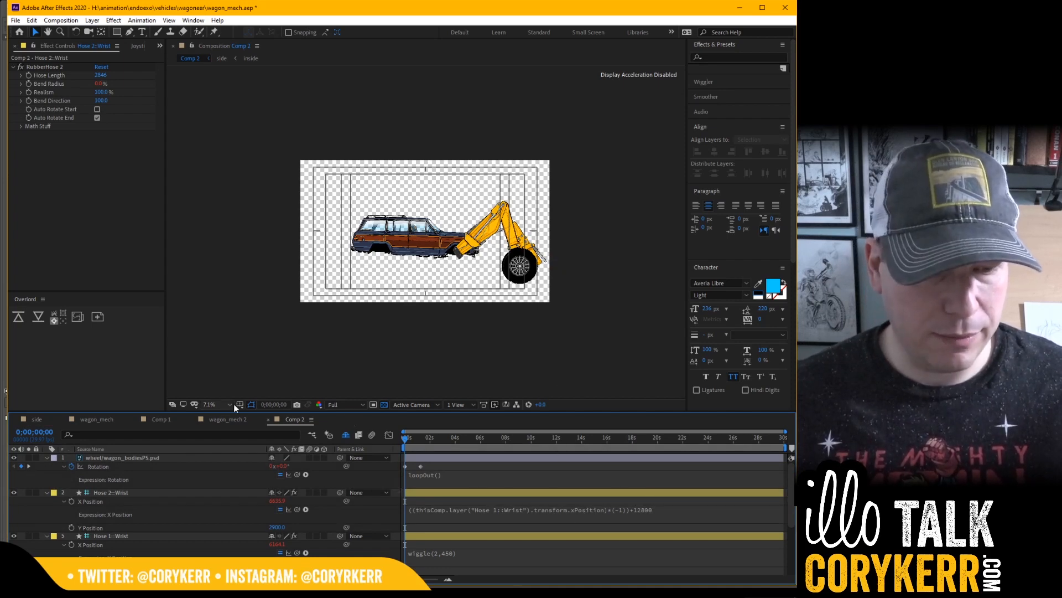
Step: Fit the composition in the viewer and scrub the start of the timeline to check the second leg's motion
left_click(219, 404)
left_click(220, 415)
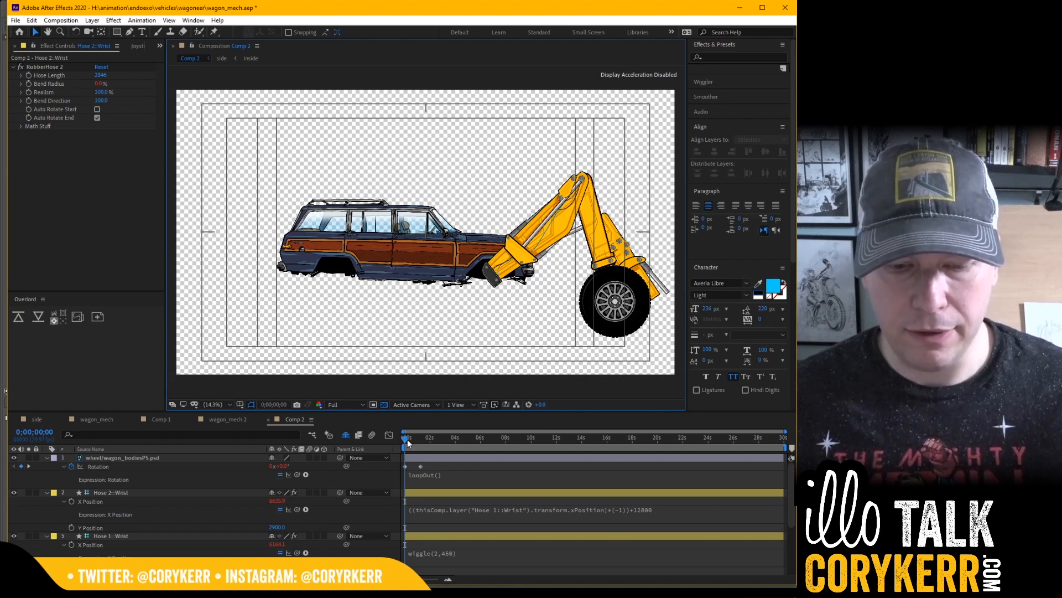
mouse_move(407, 440)
left_mouse_down()
mouse_move(429, 437)
mouse_move(387, 442)
left_mouse_up()
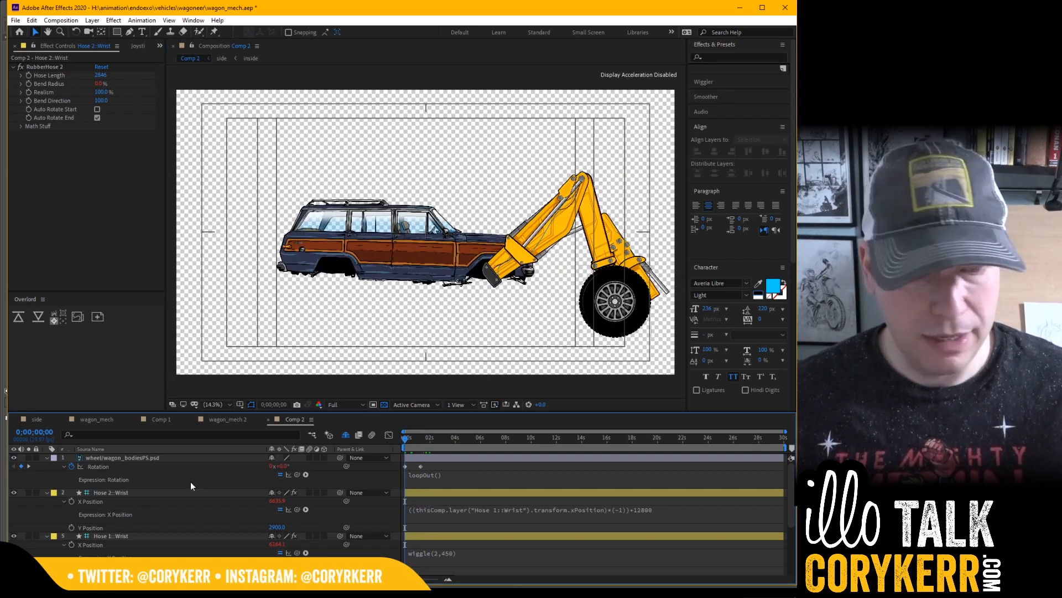
Step: Reposition the Hose 1::Wrist controller around the wheel to test the opposing leg movement, and hide the title/action-safe guides
left_click(138, 538)
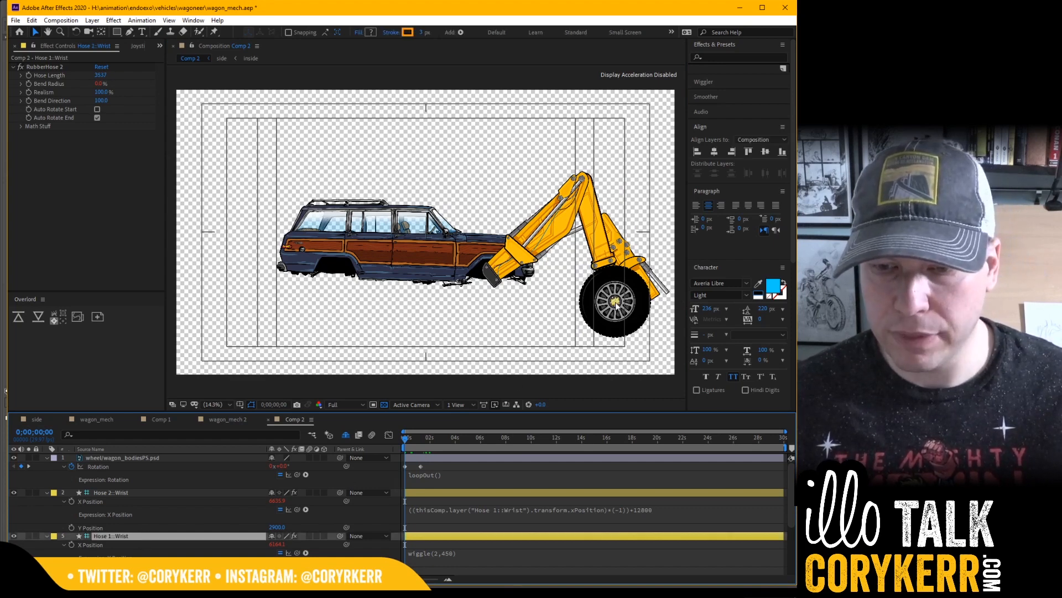
left_click_drag(615, 301, 645, 270)
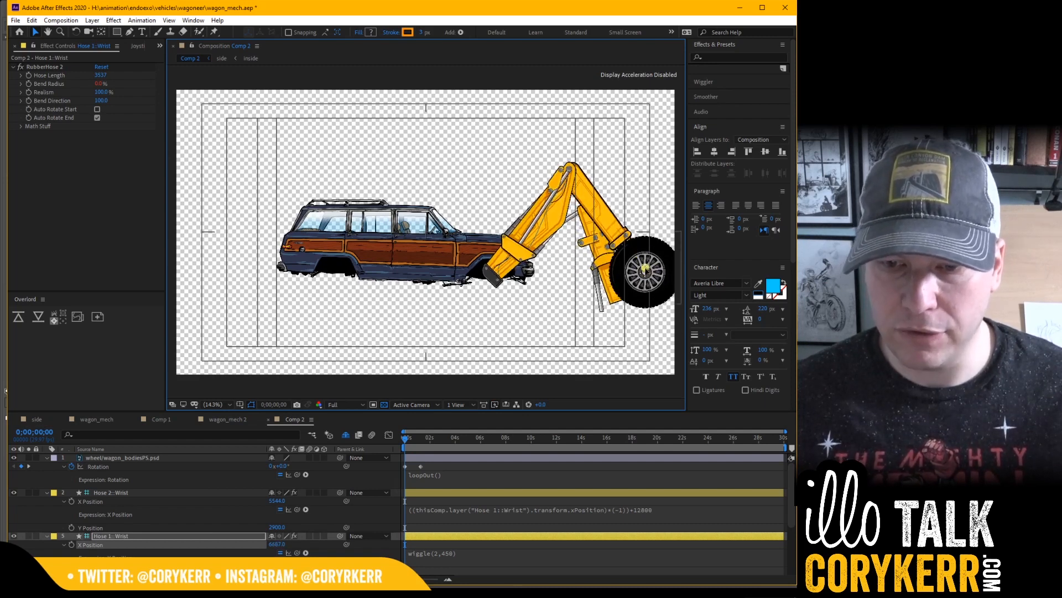
left_click_drag(638, 232, 643, 270)
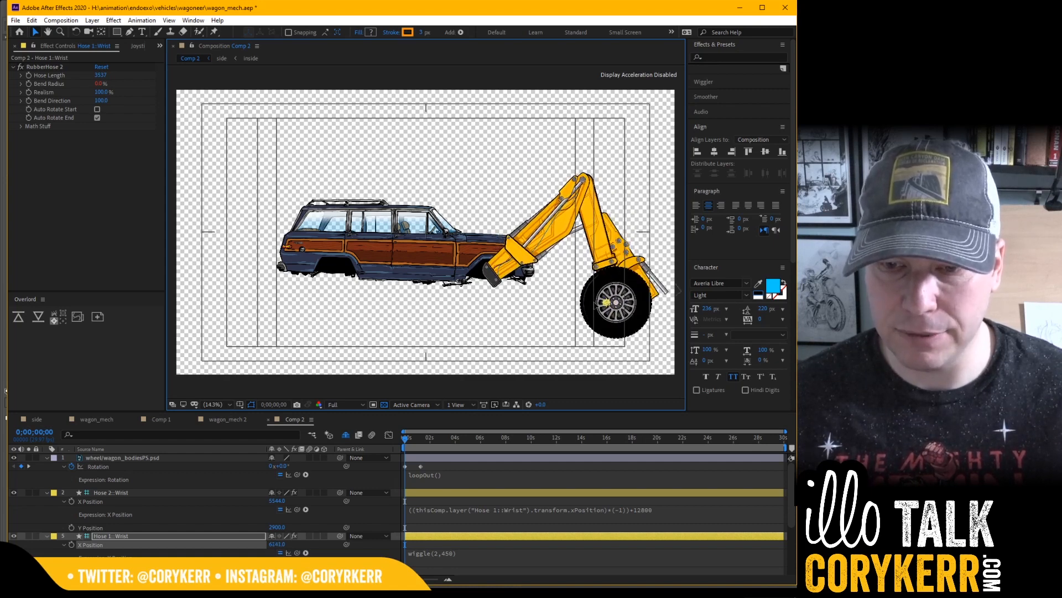
left_click_drag(595, 305, 618, 295)
key("apostrophe")
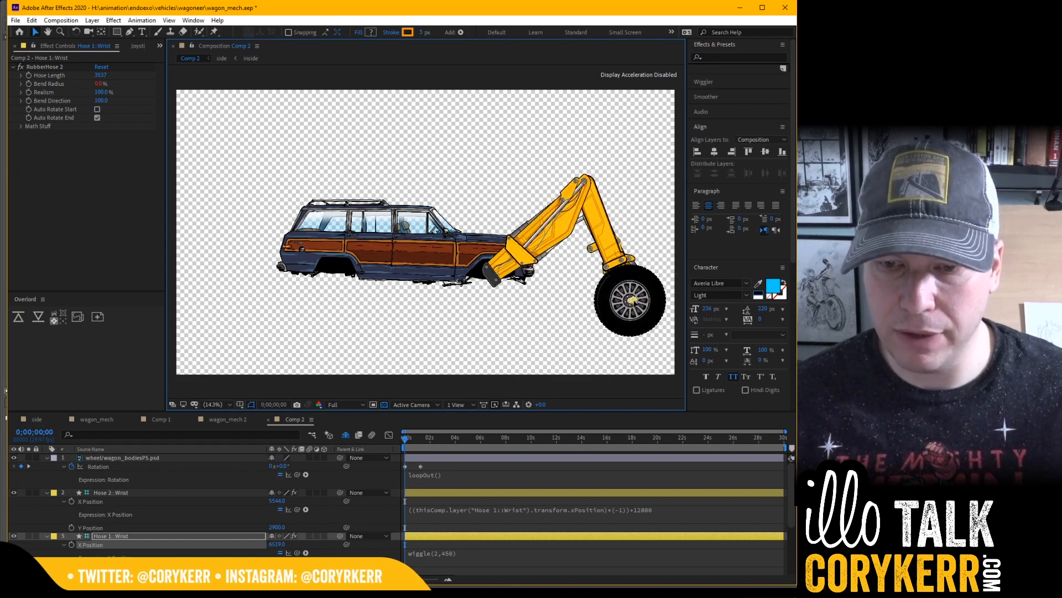
left_click_drag(627, 302, 615, 304)
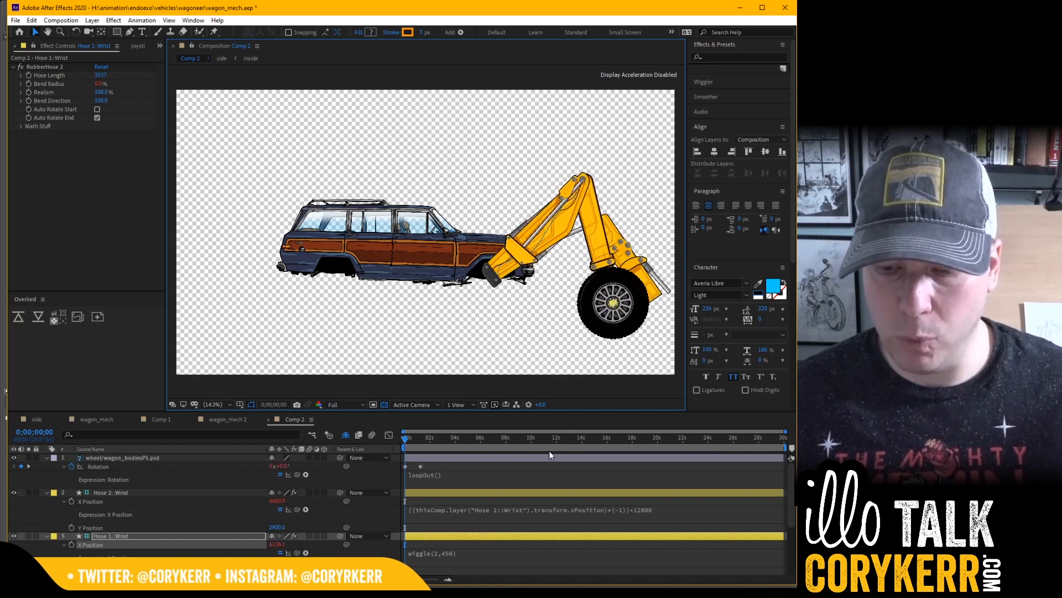
Step: Play back the first couple of seconds to check both legs moving against each other
key("space")
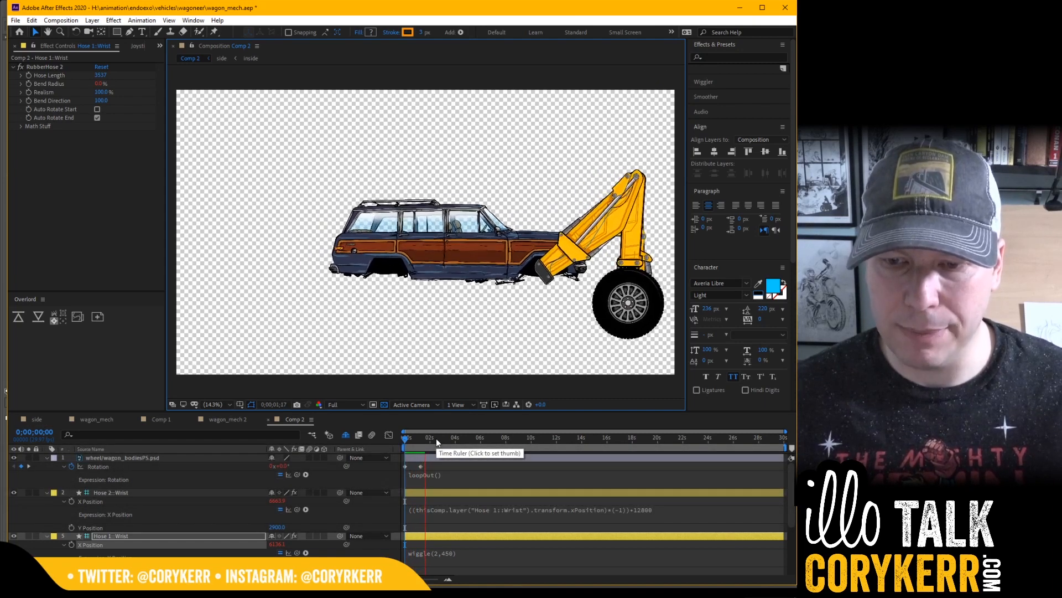
key("space")
Step: Solo the tractor_smaller_arm layer below the side layer and darken it with a Hue/Saturation effect, Master Lightness about -66
scroll(114, 541, "down", 4)
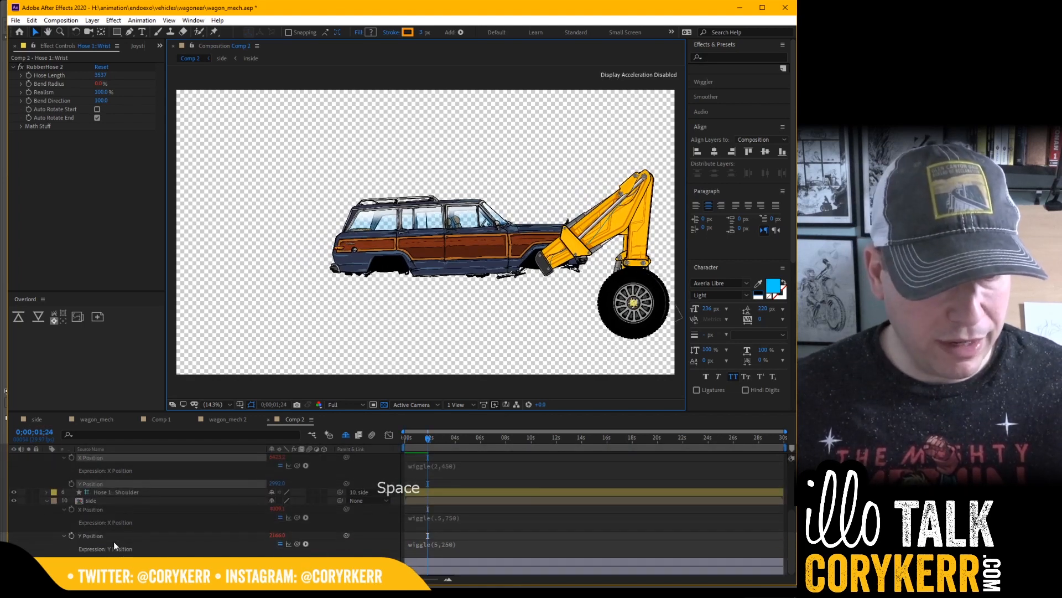
left_click(119, 562)
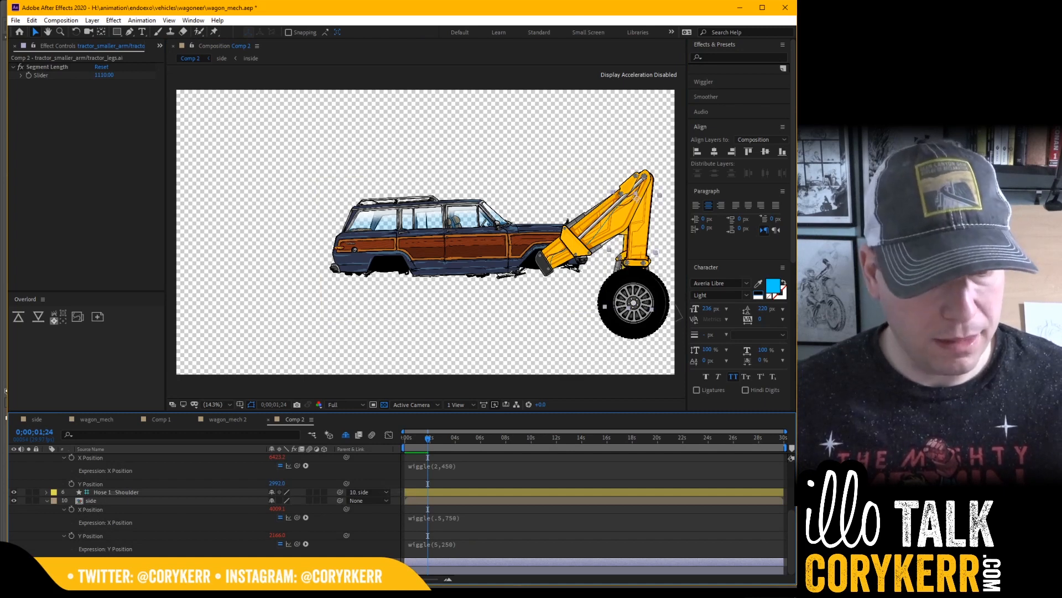
left_click(29, 562)
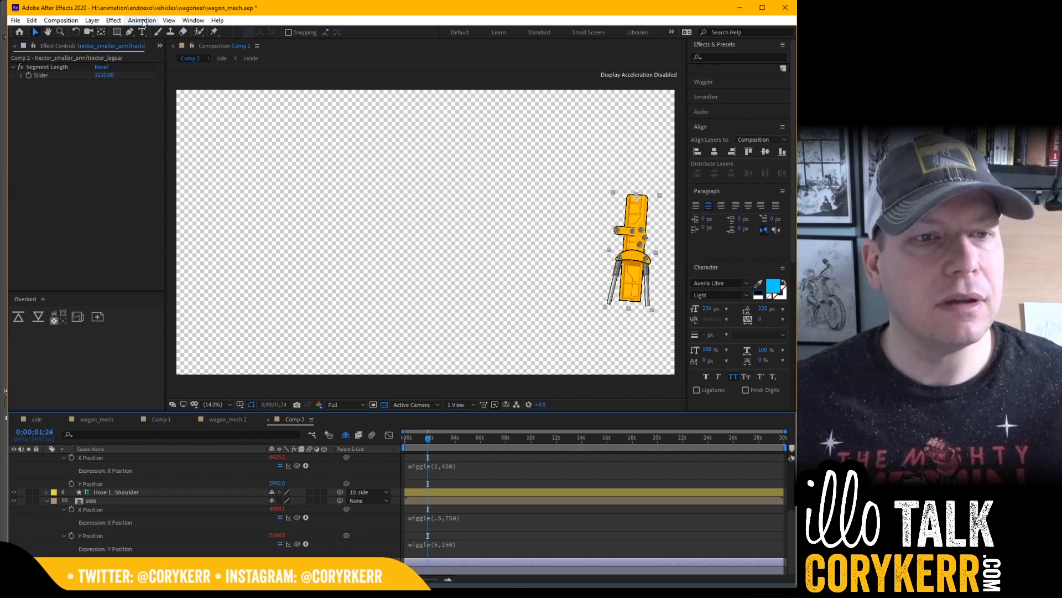
left_click(113, 20)
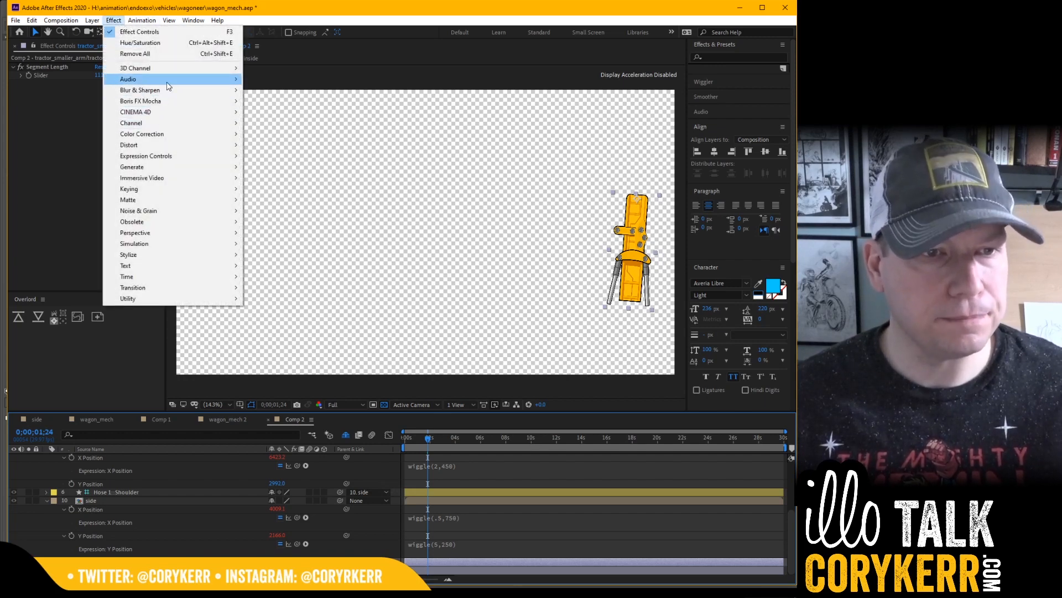
mouse_move(161, 135)
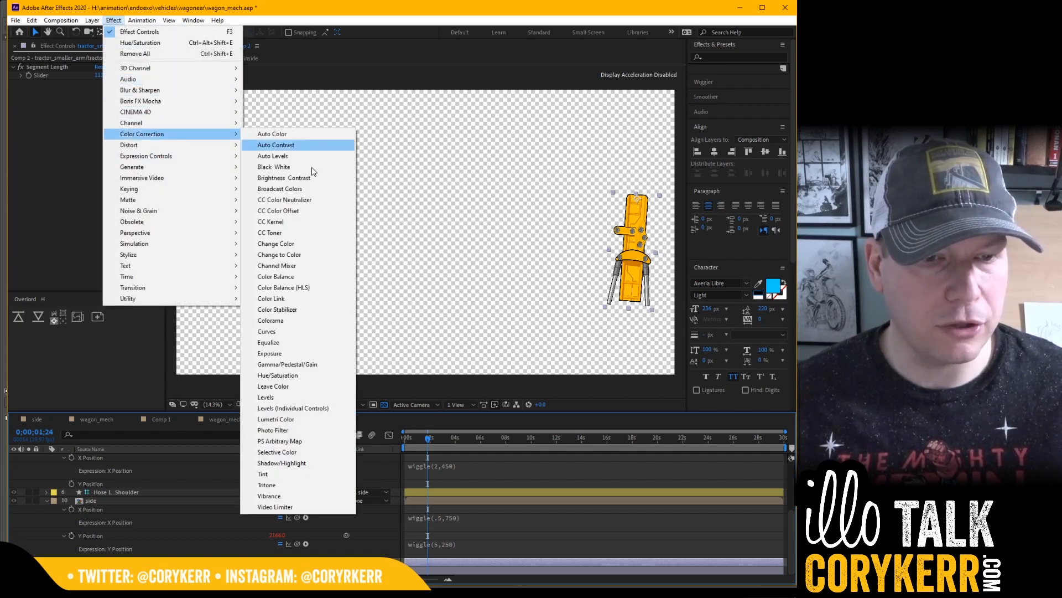
left_click(288, 374)
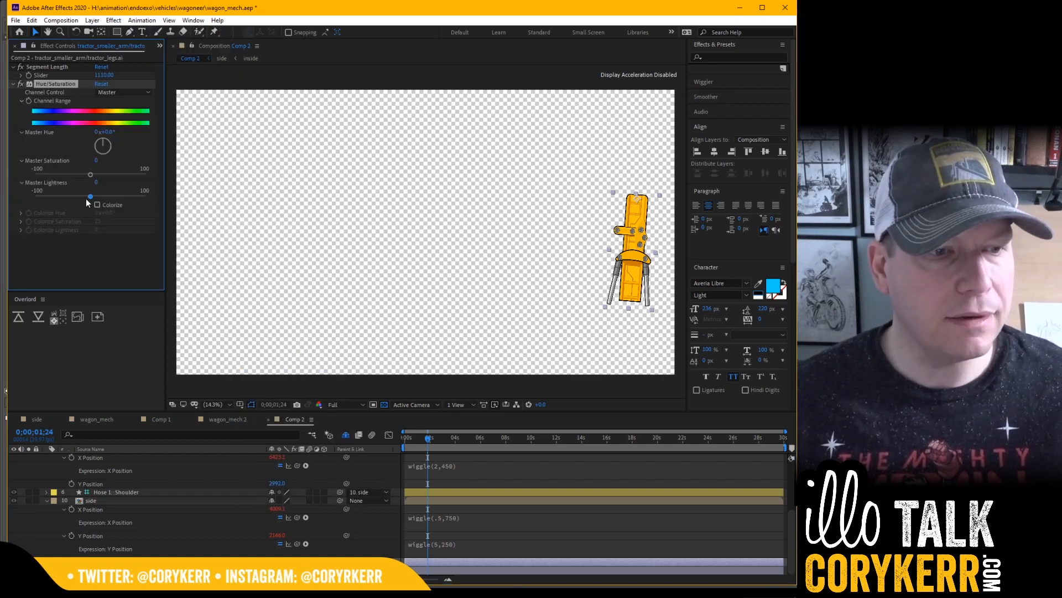
left_click_drag(89, 196, 68, 198)
left_click_drag(64, 199, 57, 201)
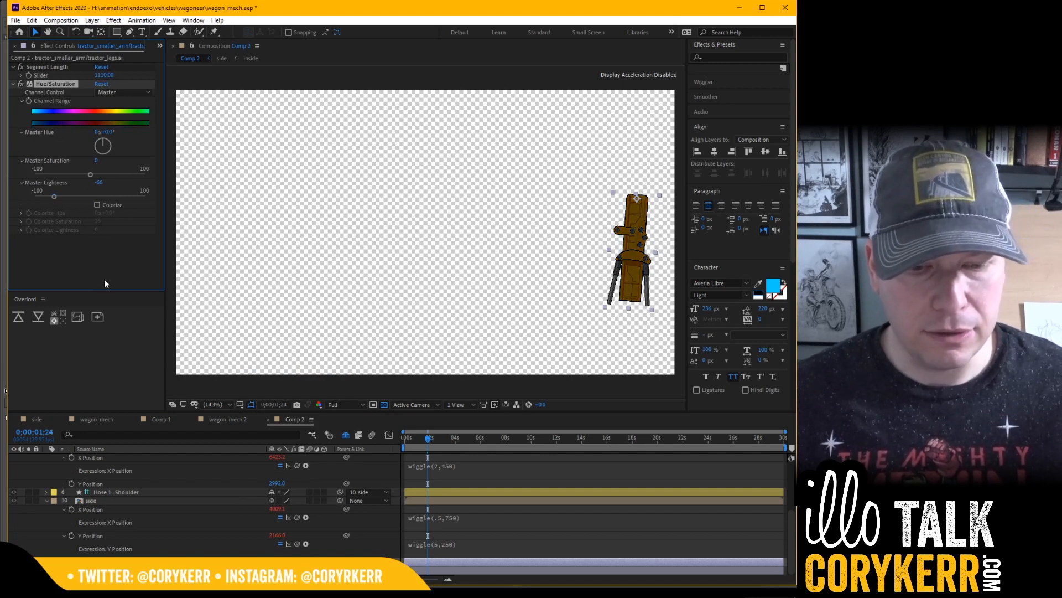
Step: Return to the first frame and preview the wagon animation, switching back to After Effects to play it
left_click(407, 437)
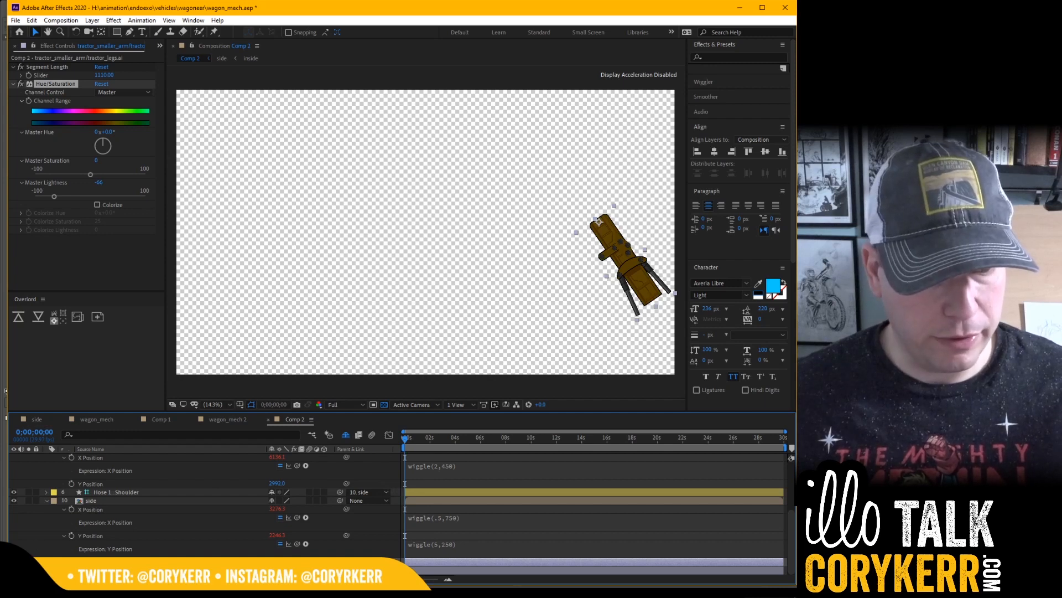
key("space")
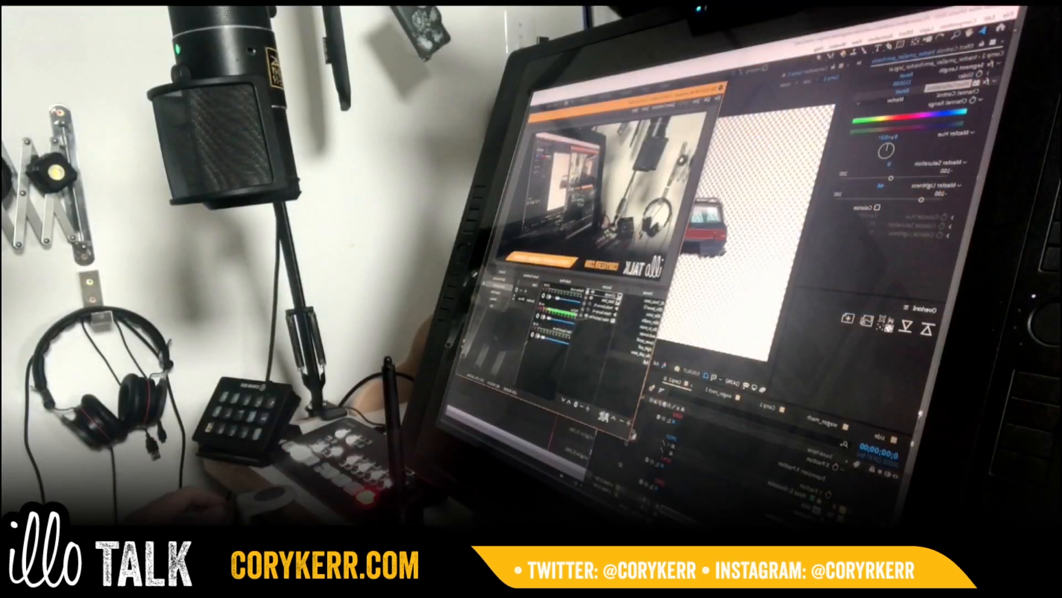
key("alt+Tab")
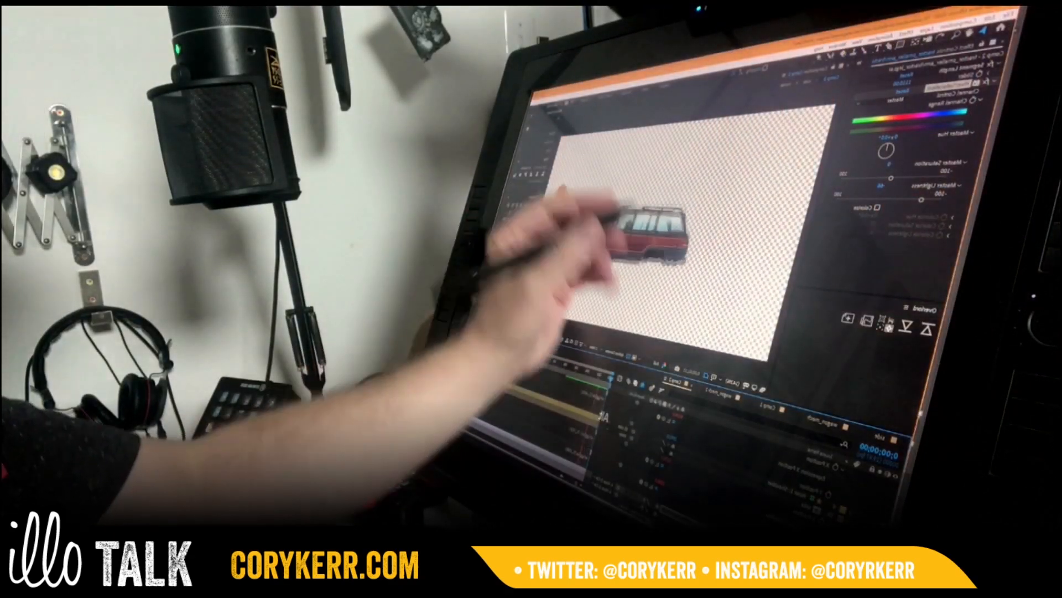
key("space")
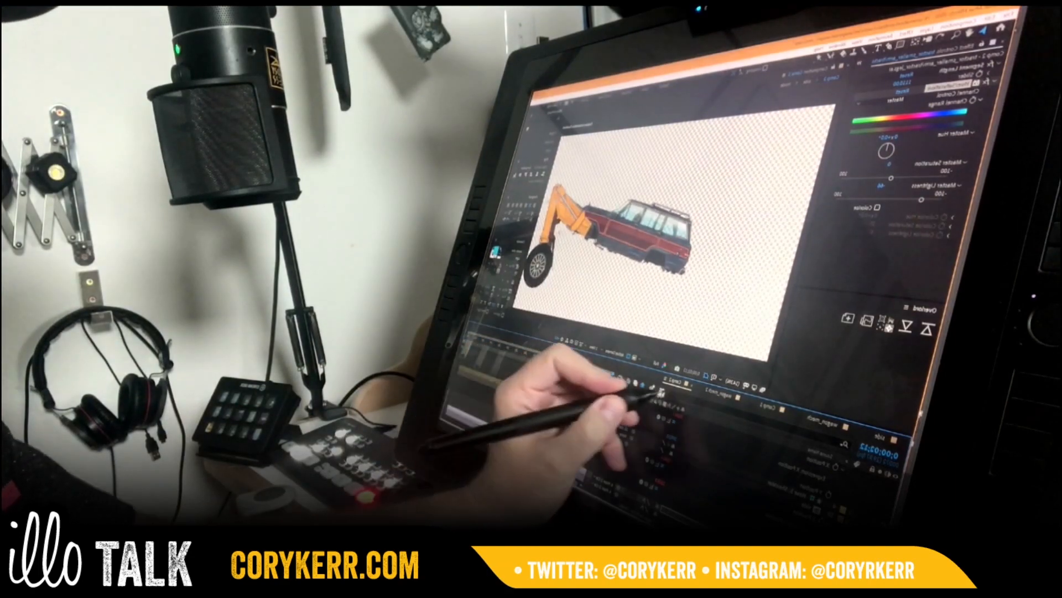
Step: Open the wagon composition containing both pairs of mechanical legs and play it back from the first frame
left_click(719, 403)
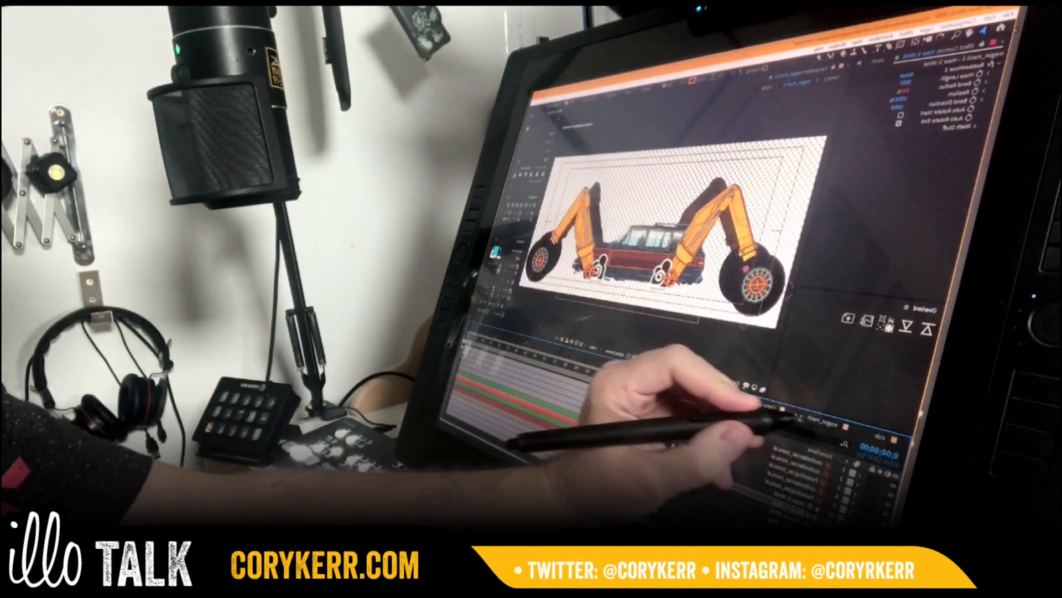
left_click(825, 424)
mouse_move(609, 381)
left_mouse_down()
mouse_move(569, 375)
mouse_move(616, 397)
left_mouse_up()
key("space")
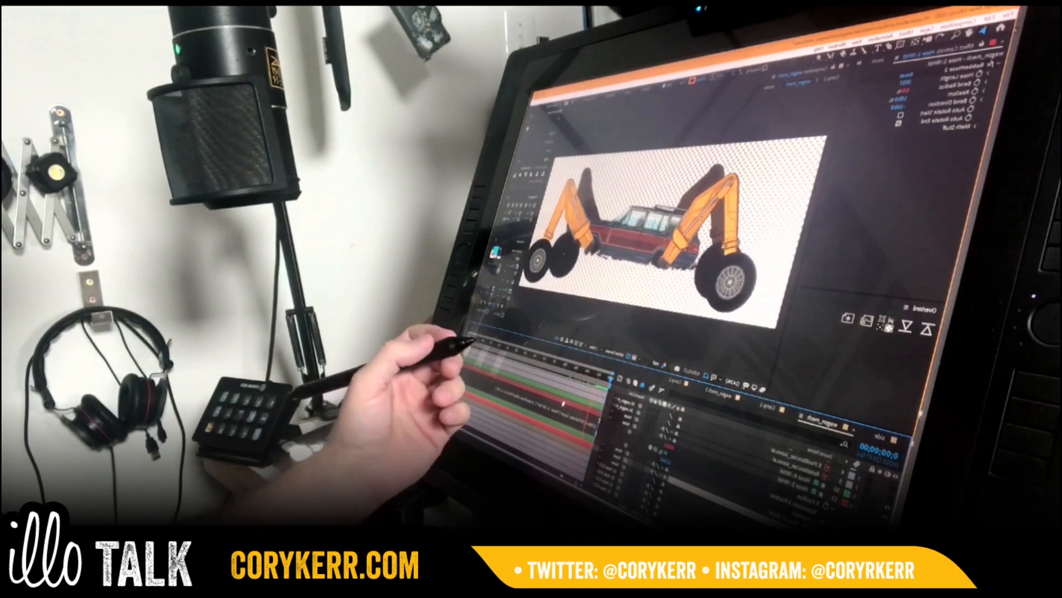
key("space")
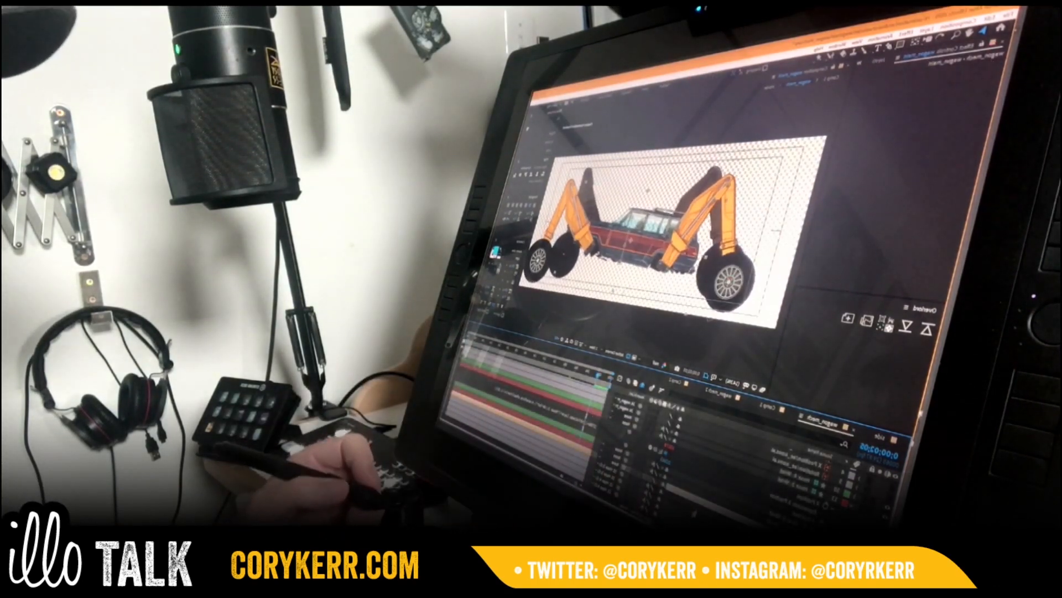
Step: Animate the wagon body's Position at successive times, shifting it back and forth between the planted wheels, and preview the motion from the start
key("p")
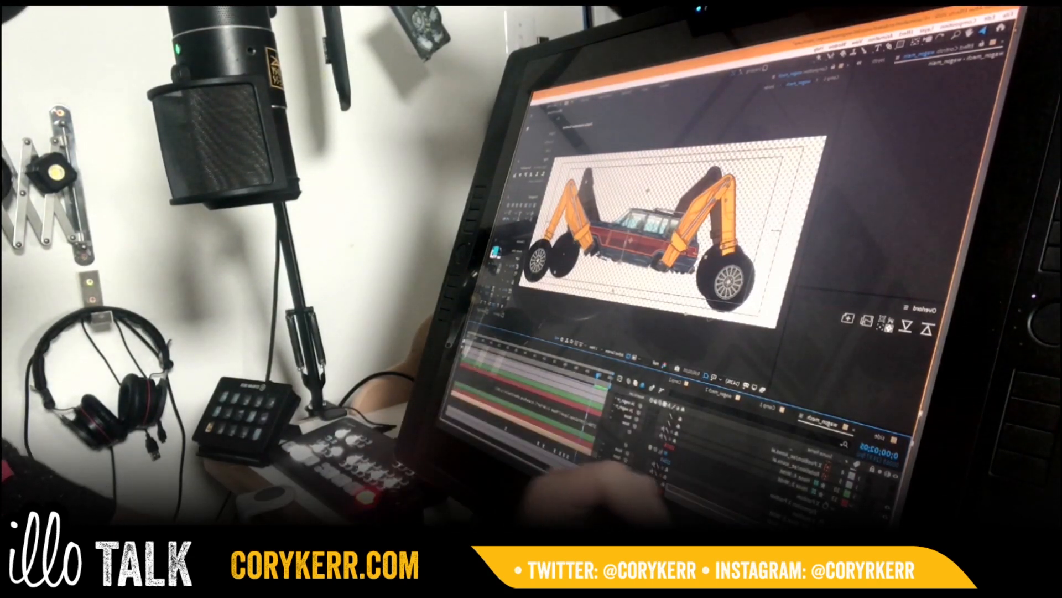
left_click_drag(603, 250, 642, 252)
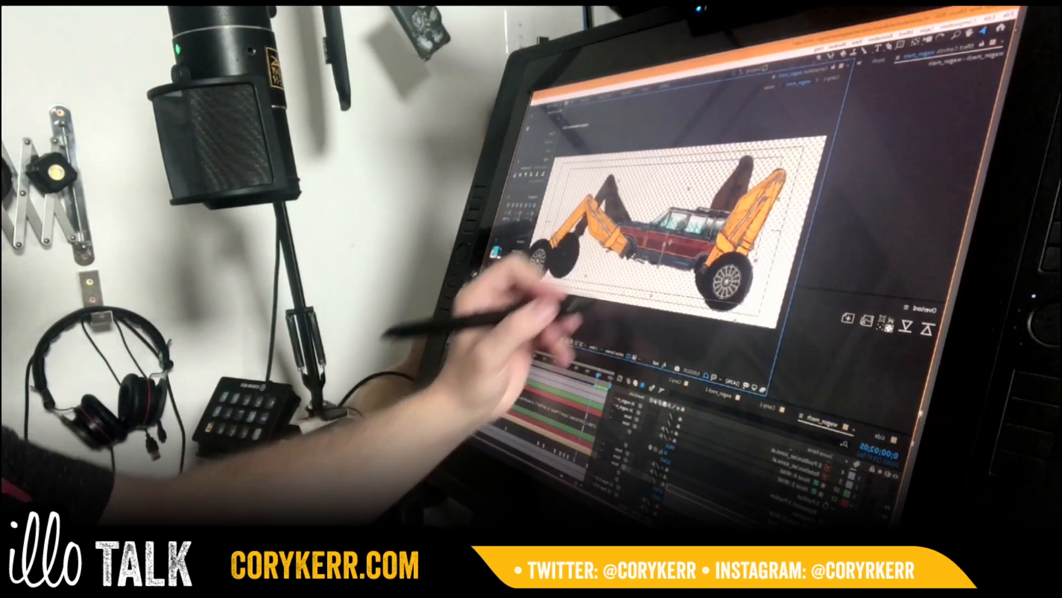
left_click_drag(589, 378, 587, 378)
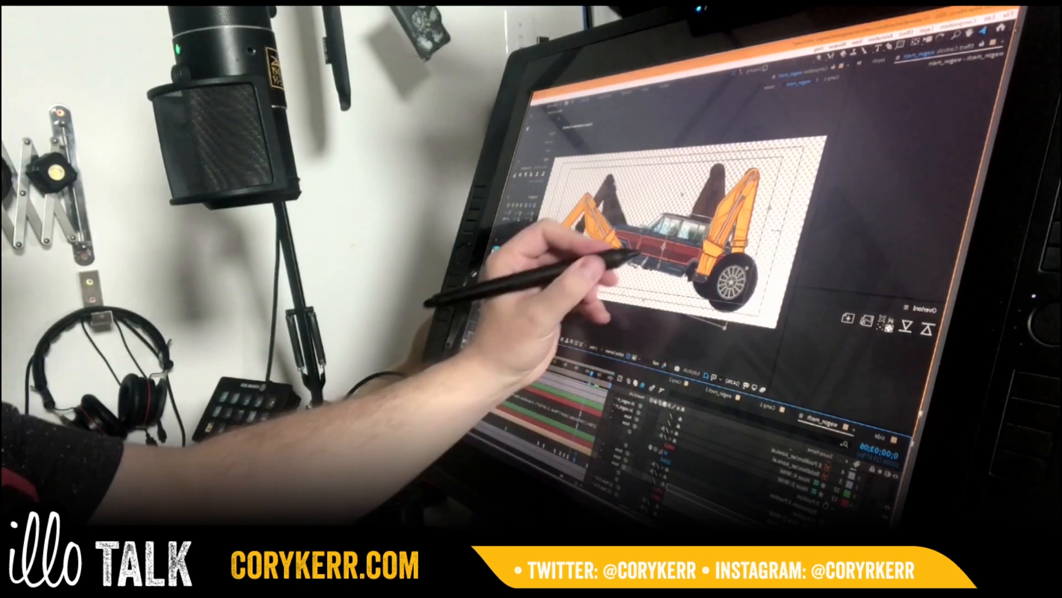
left_click_drag(633, 254, 591, 249)
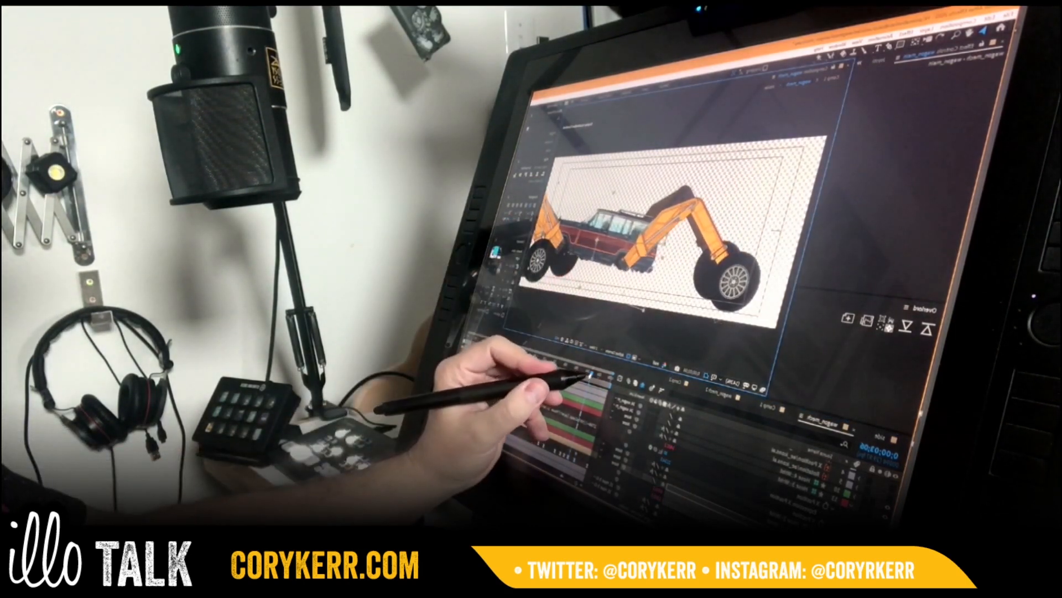
left_click_drag(583, 376, 587, 377)
left_click_drag(586, 233, 608, 240)
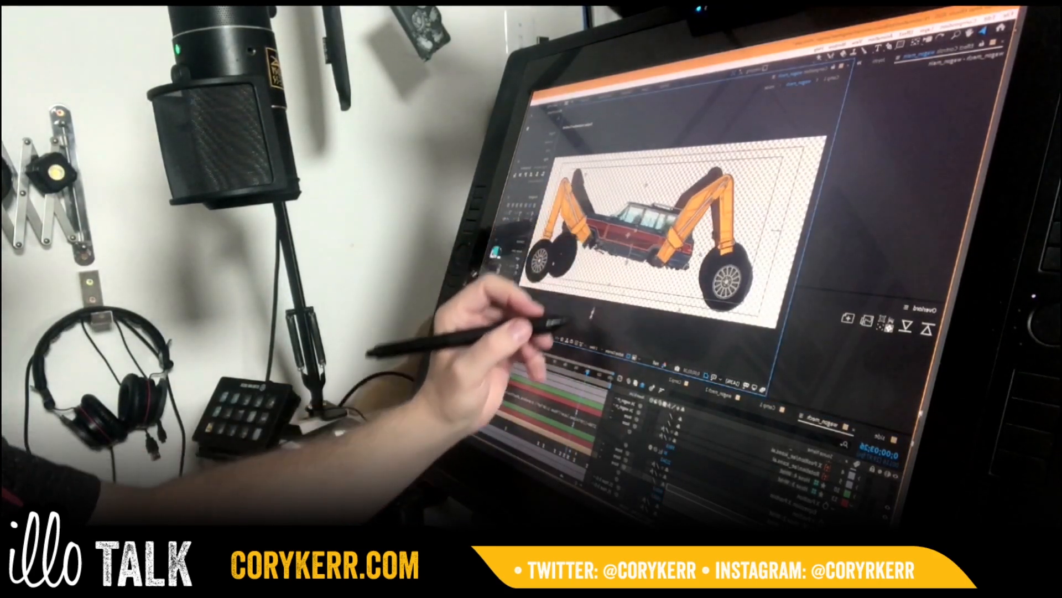
left_click(585, 375)
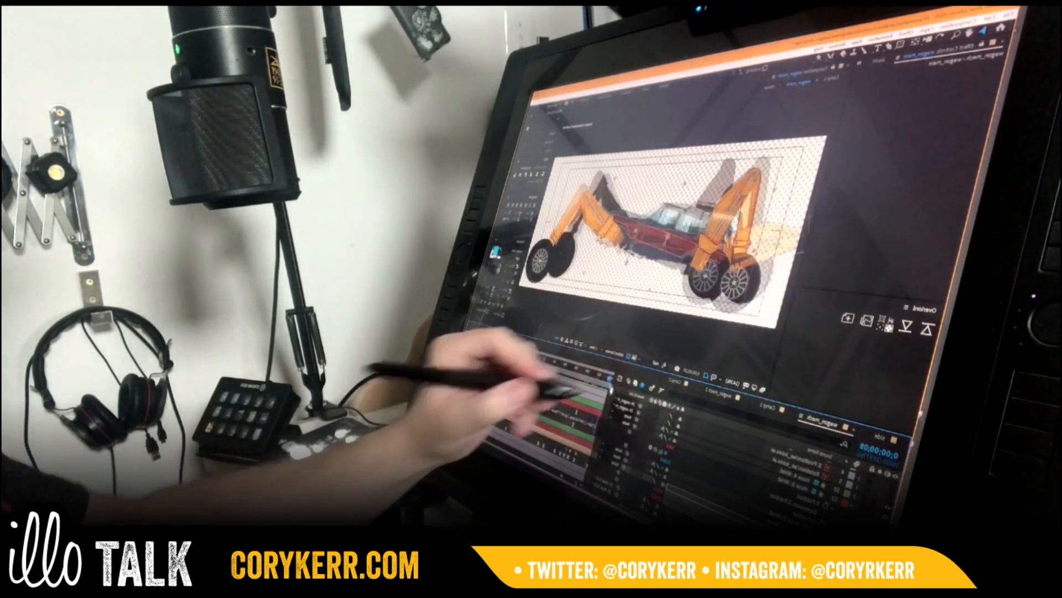
key("space")
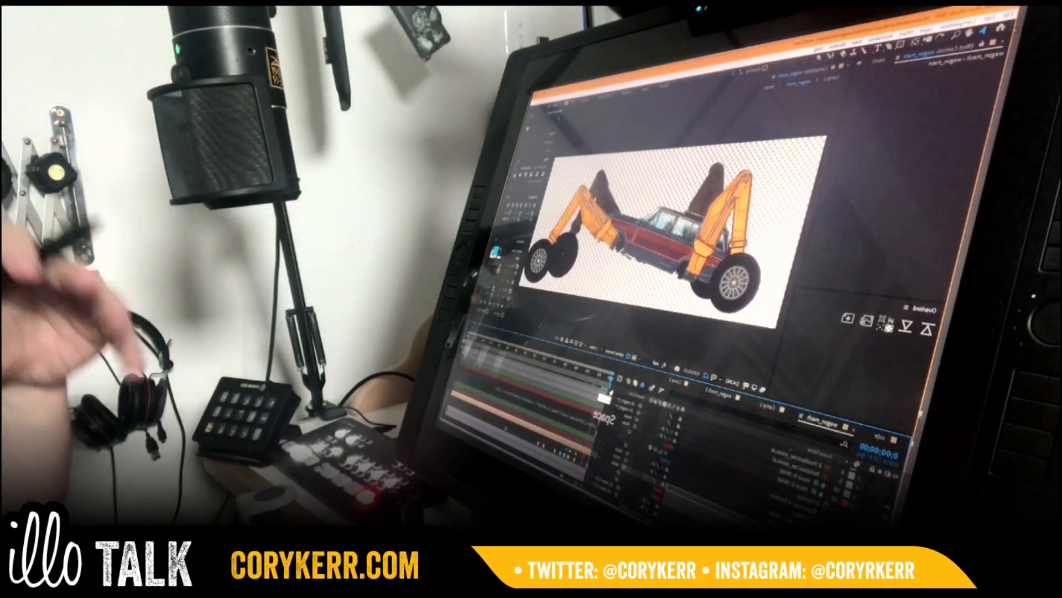